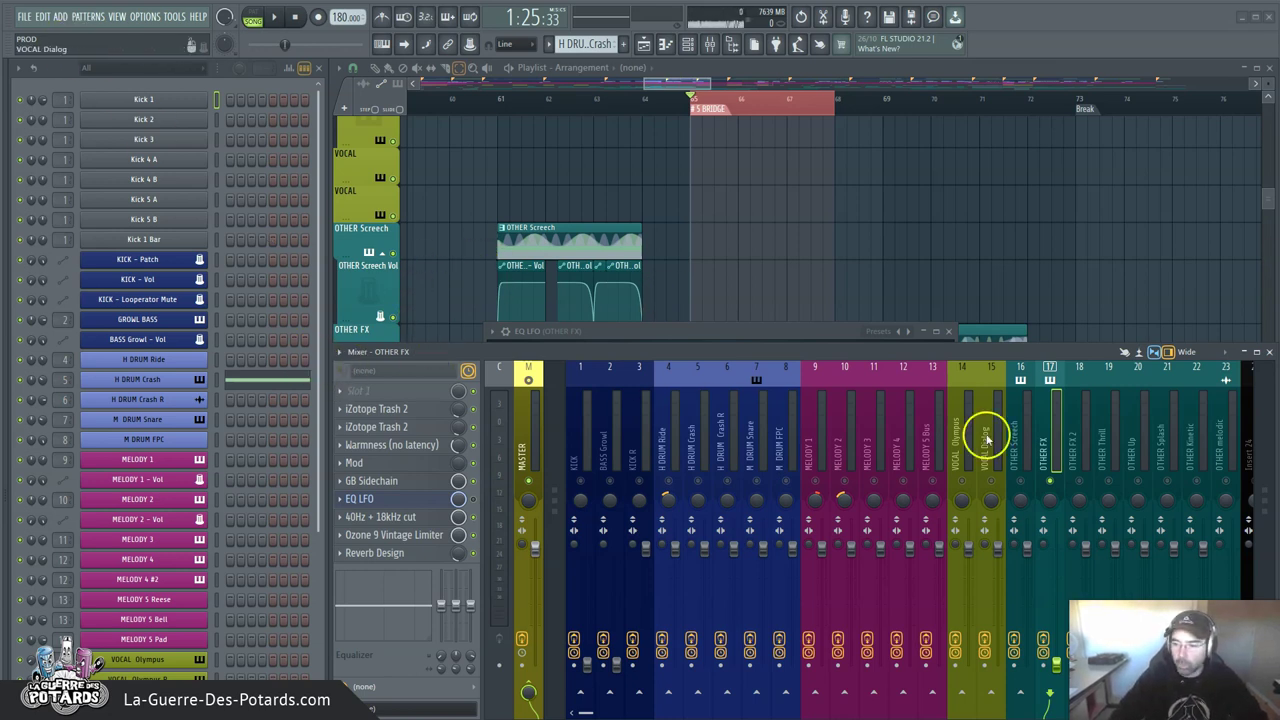
Play back the bridge section and review the OTHER FX clips, their automation curves and the track's mixer level.
left_click_drag(716, 80, 585, 113)
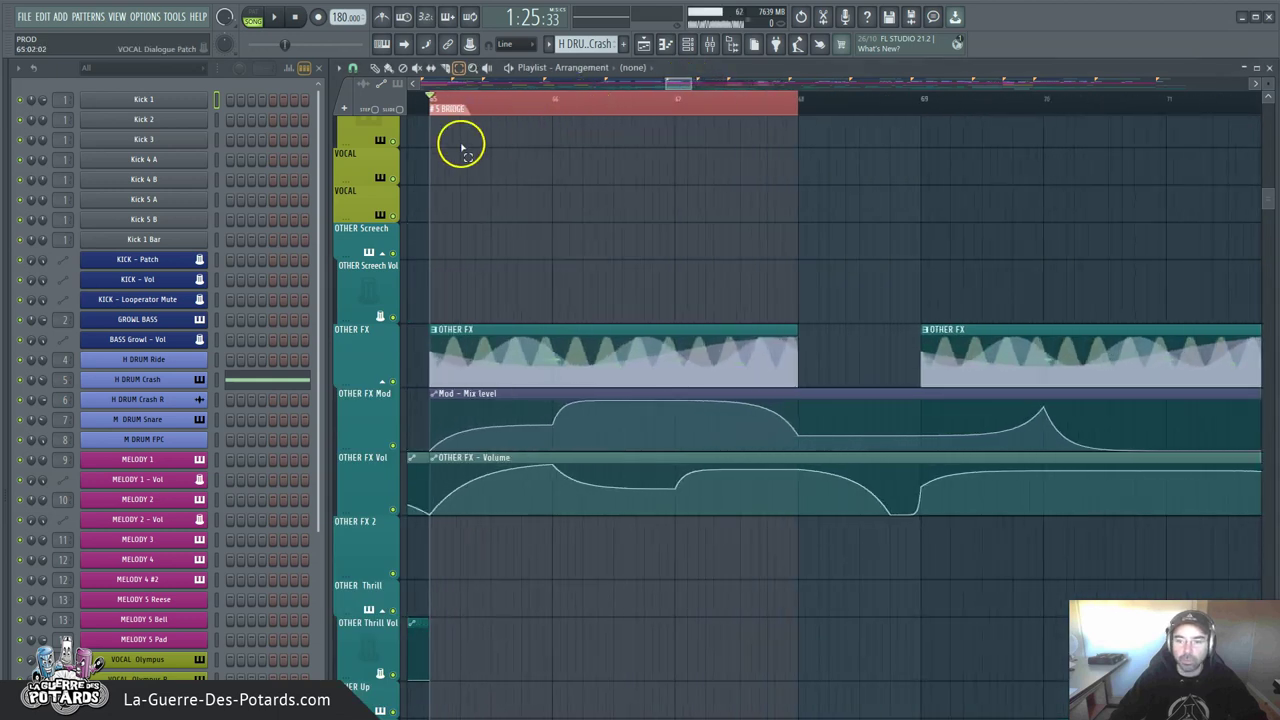
key("F9")
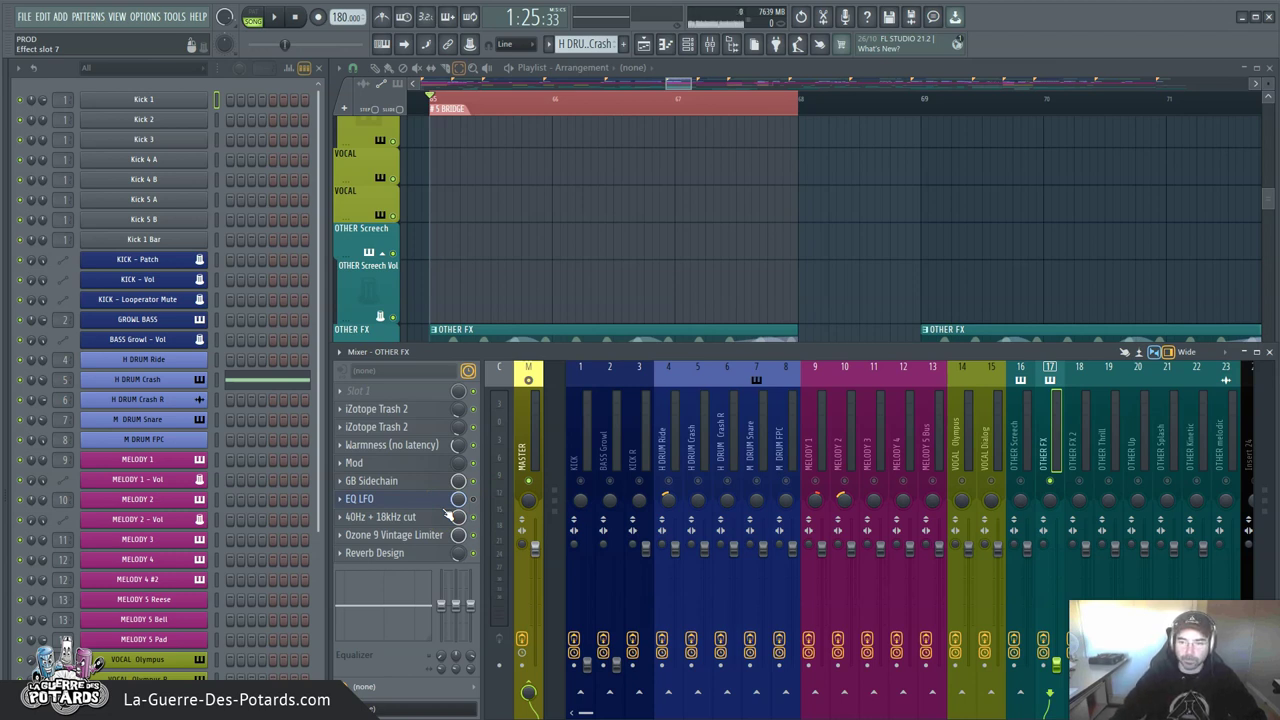
key("space")
left_click(689, 85)
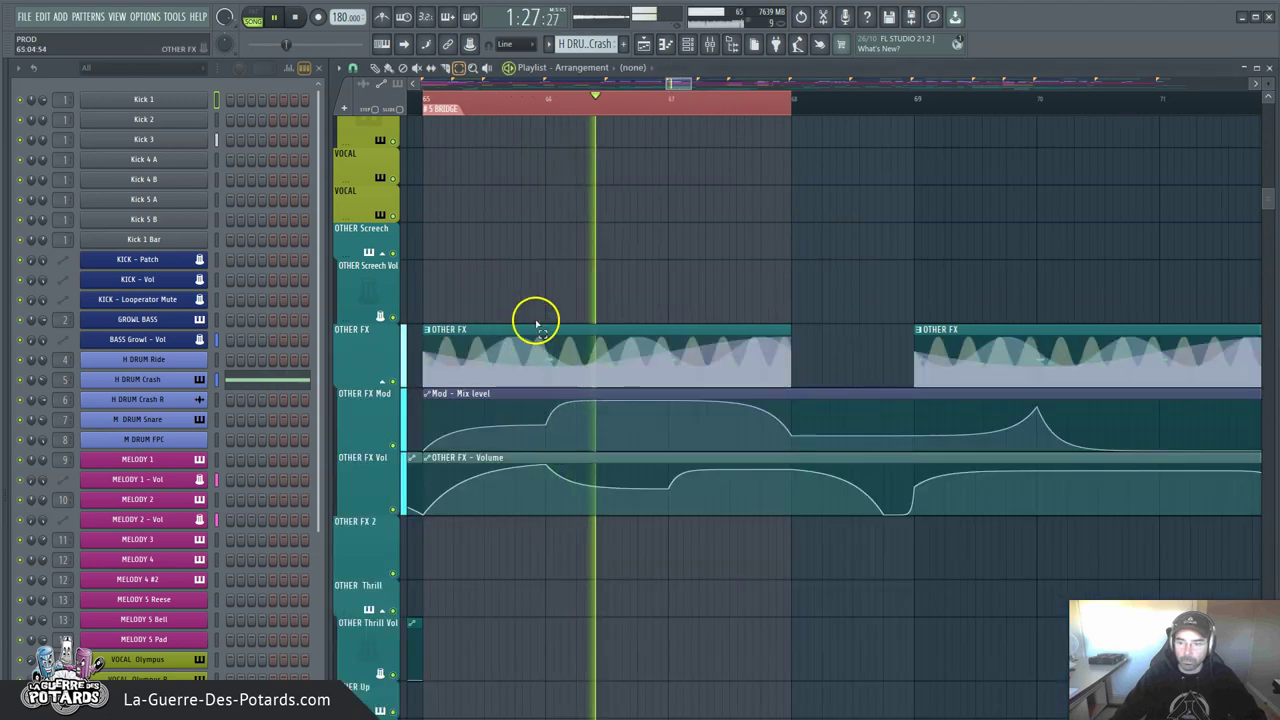
scroll(710, 121, "down", 1)
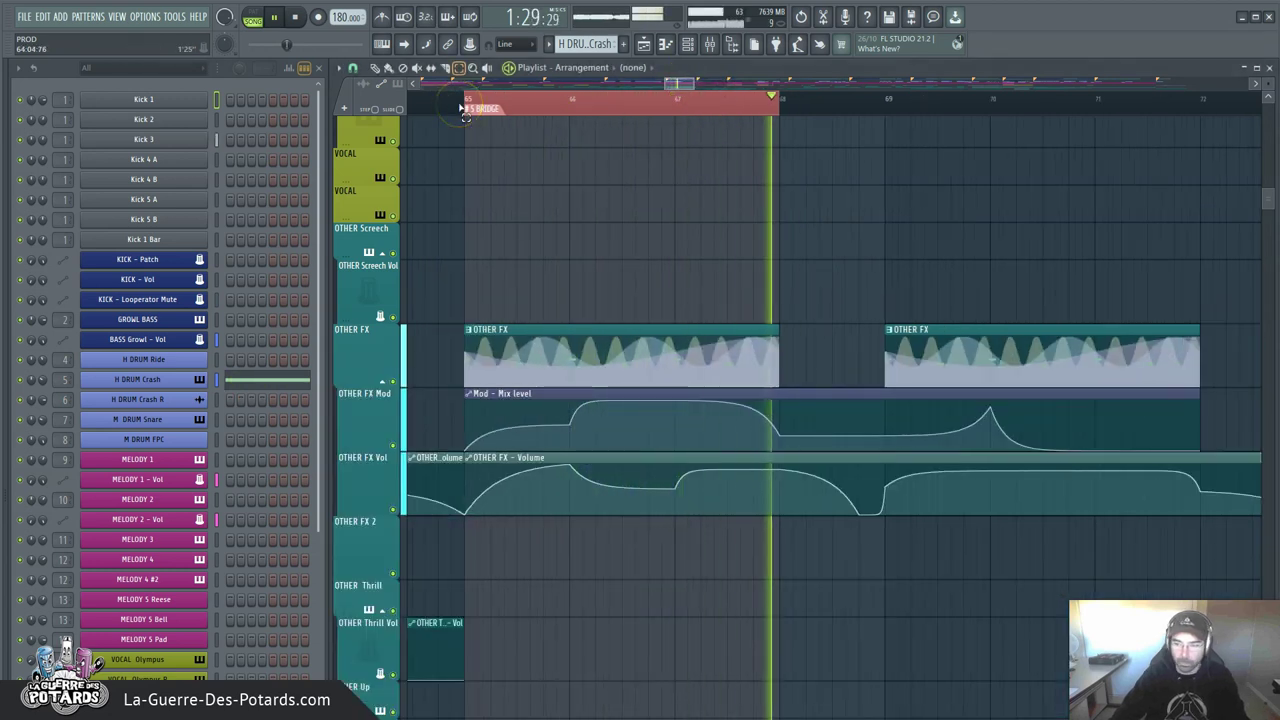
key("F9")
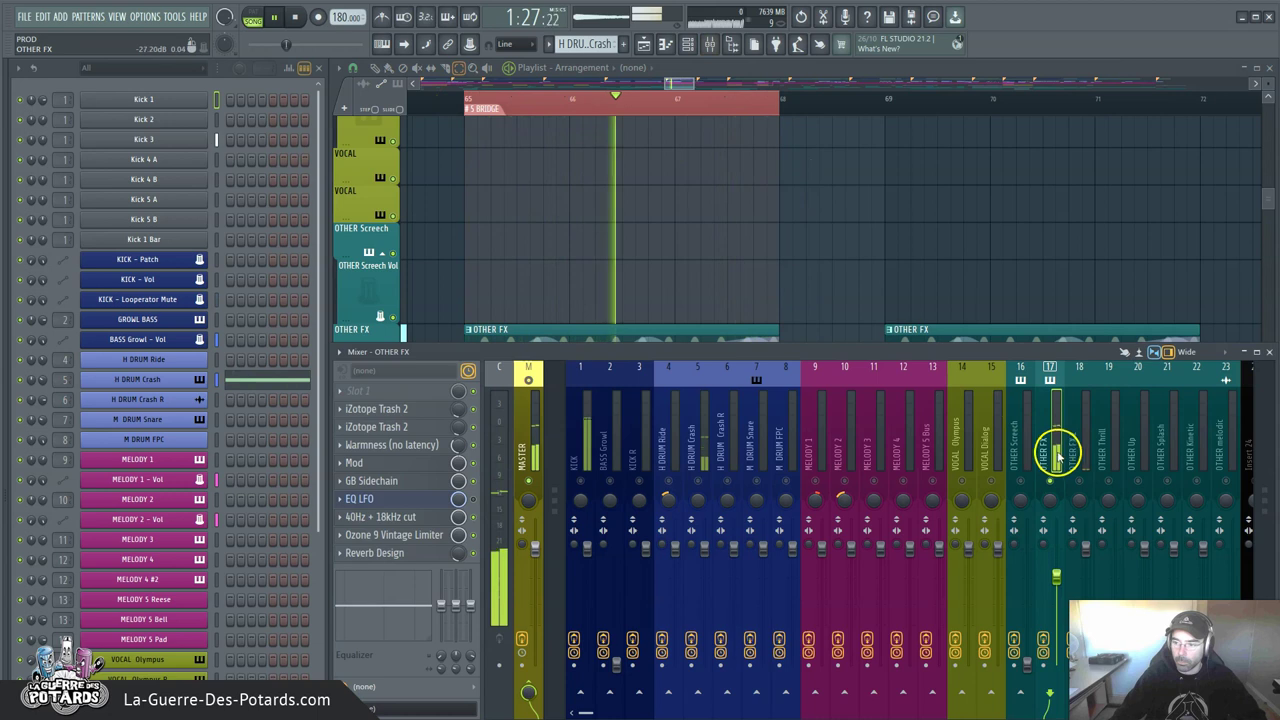
left_click_drag(1056, 578, 1063, 543)
left_click(295, 18)
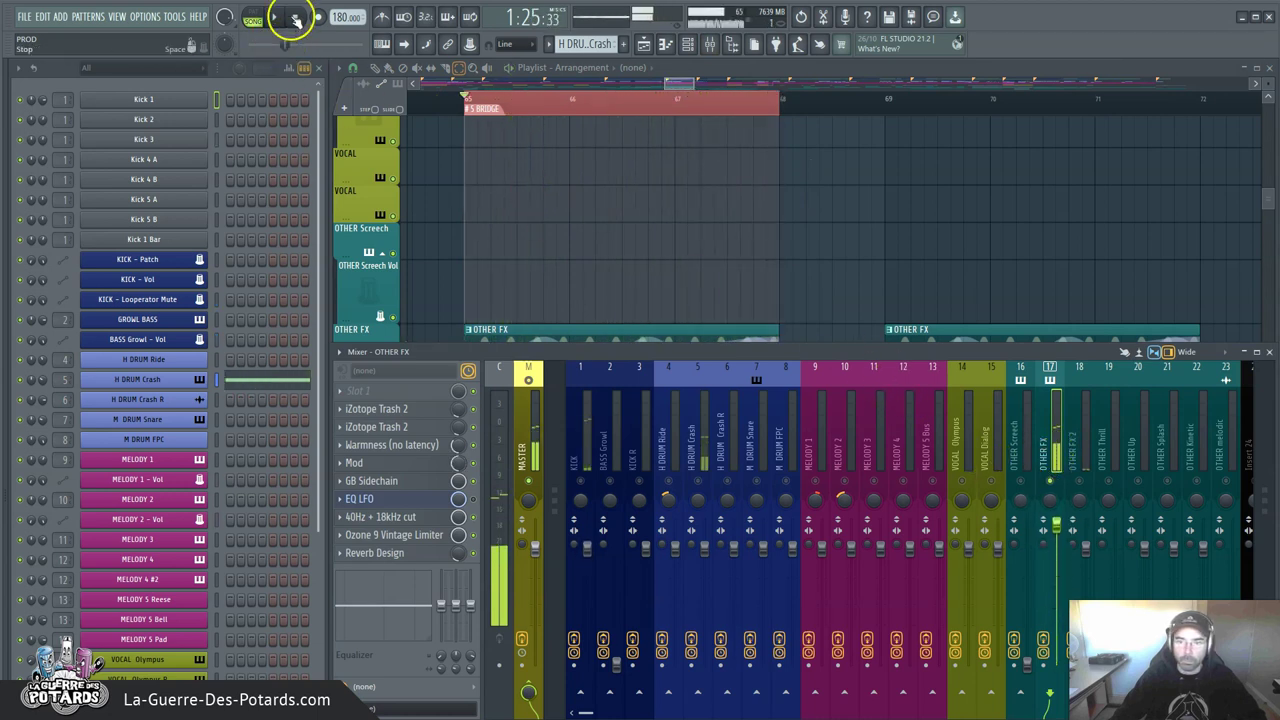
Review the Mod mix level and OTHER FX volume automation, and replay the bridge while watching the OTHER FX mixer track.
key("F9")
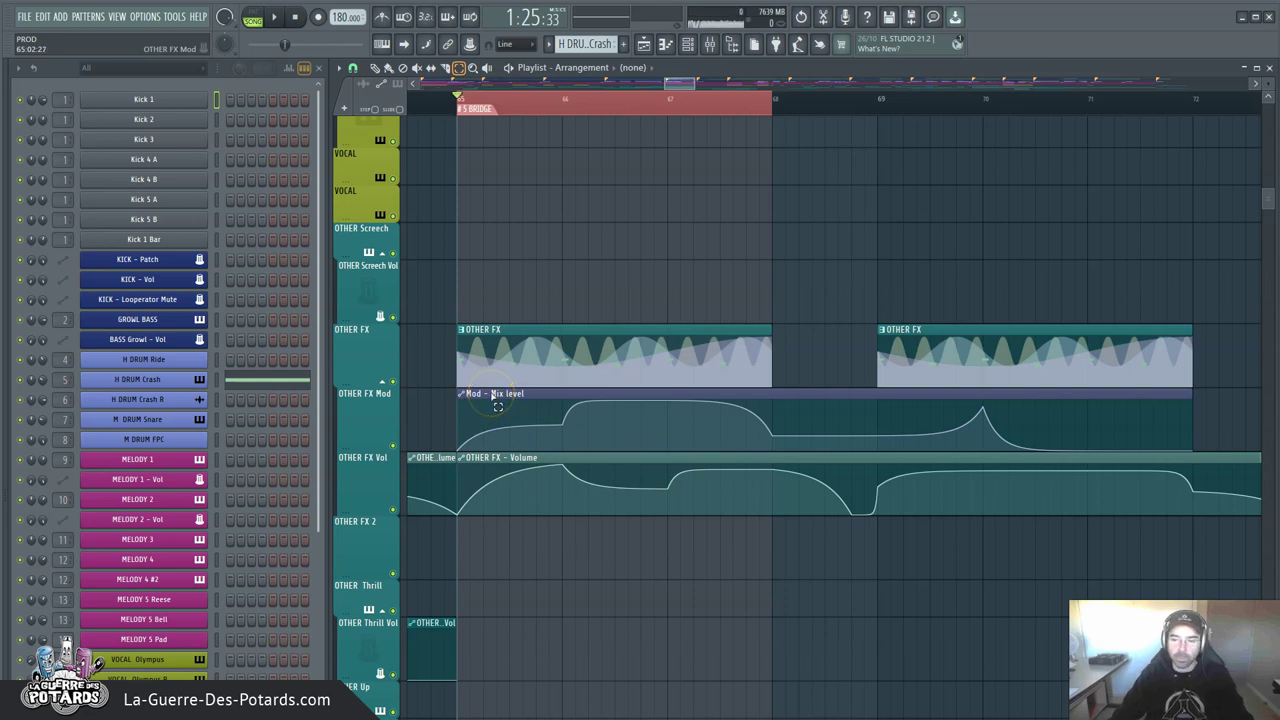
key("F9")
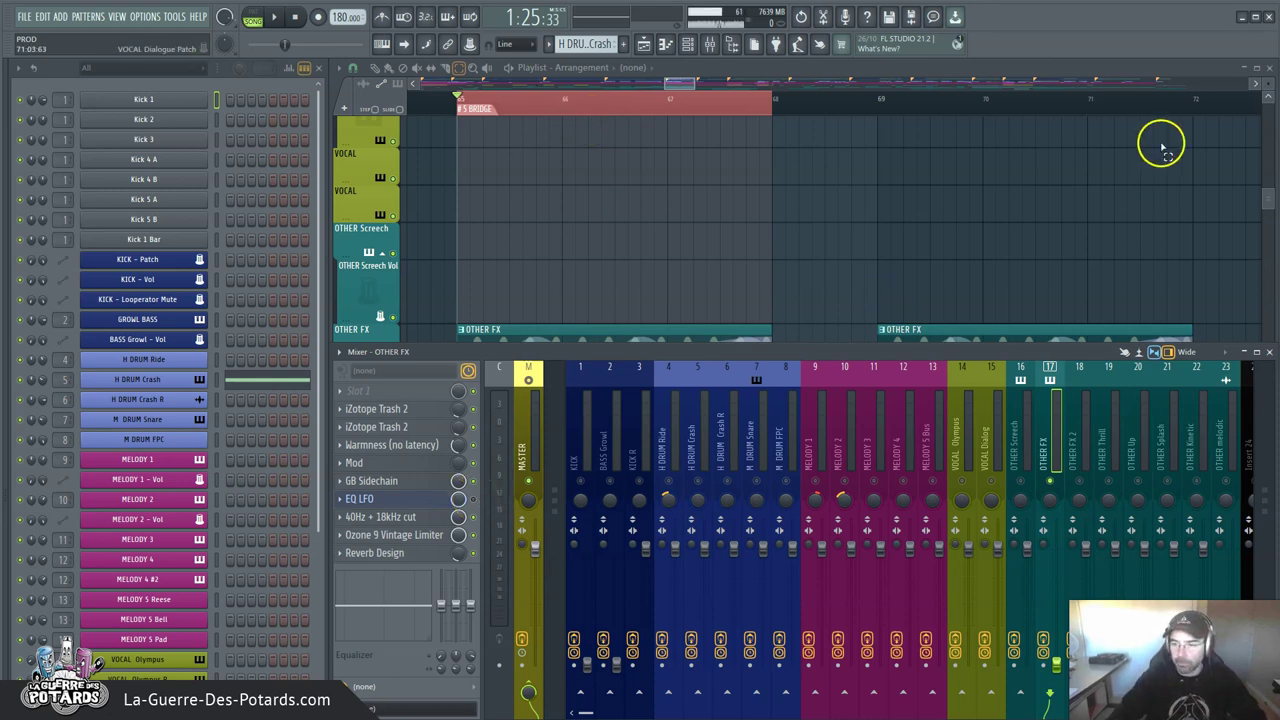
key("space")
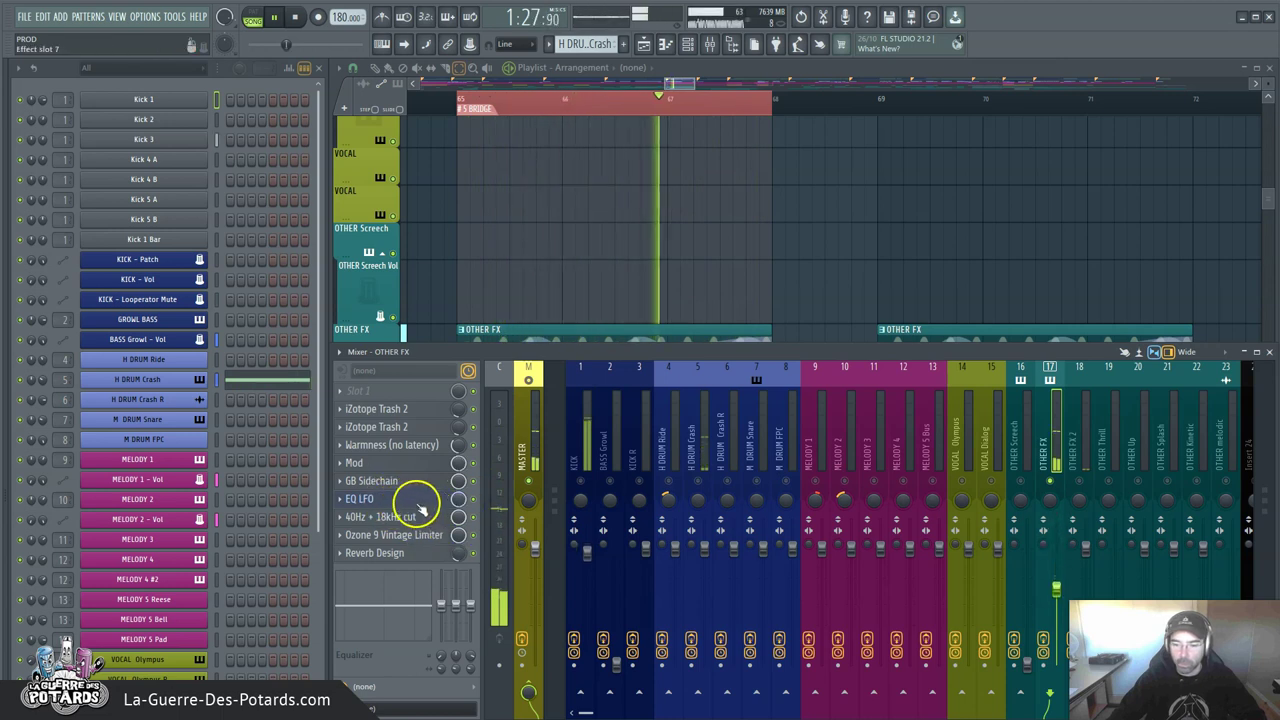
Open the EQ LFO effect on the OTHER FX track, inspect its equalizer curve and close it.
left_click(385, 501)
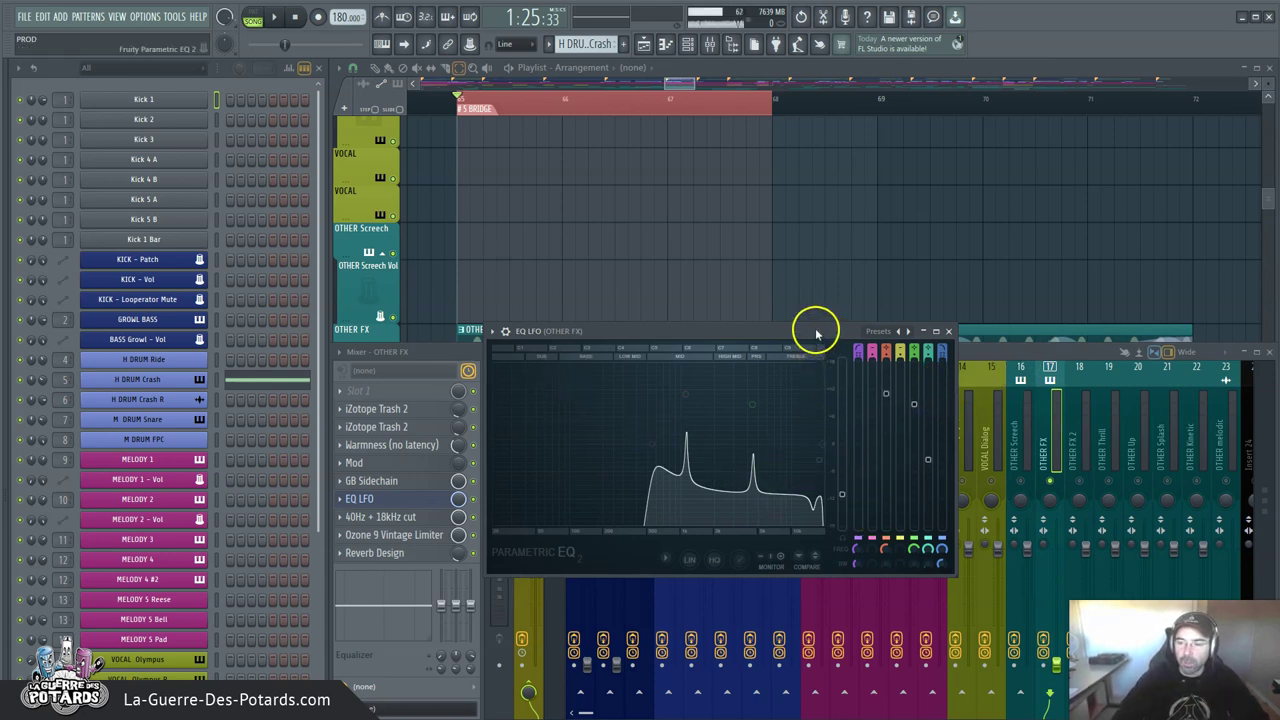
left_click_drag(814, 330, 819, 338)
left_click_drag(722, 338, 698, 343)
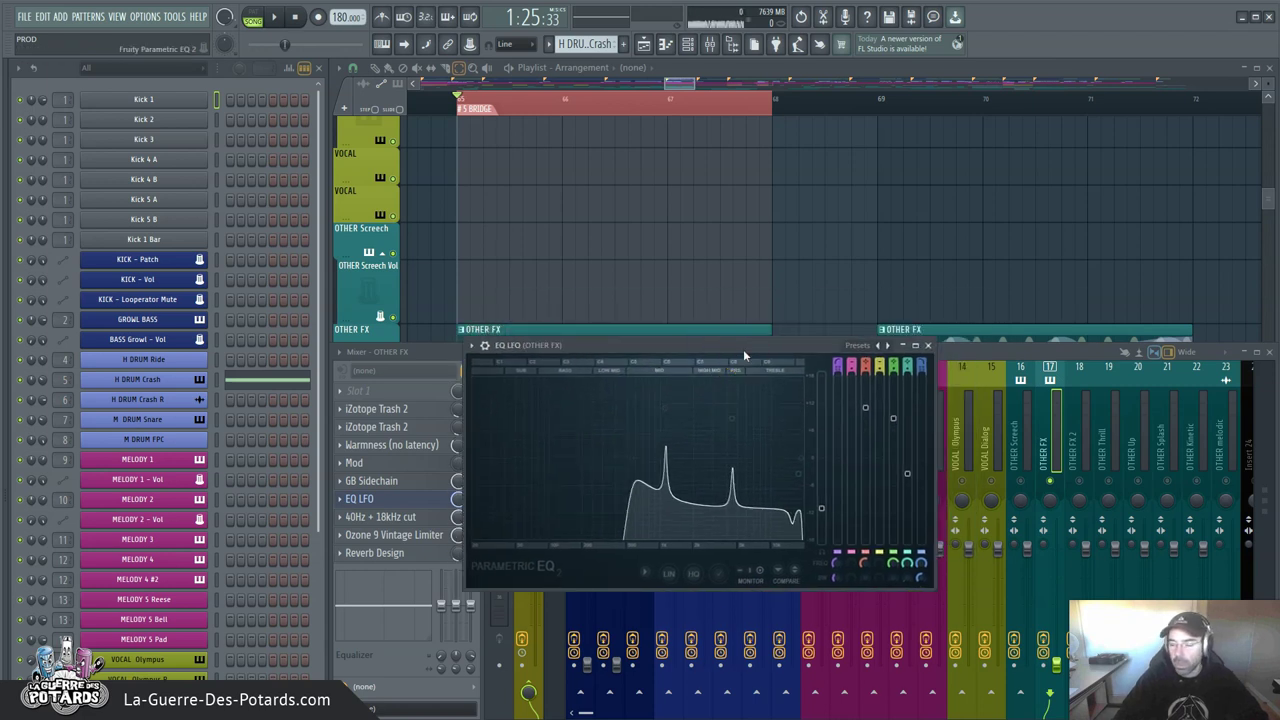
left_click(700, 336)
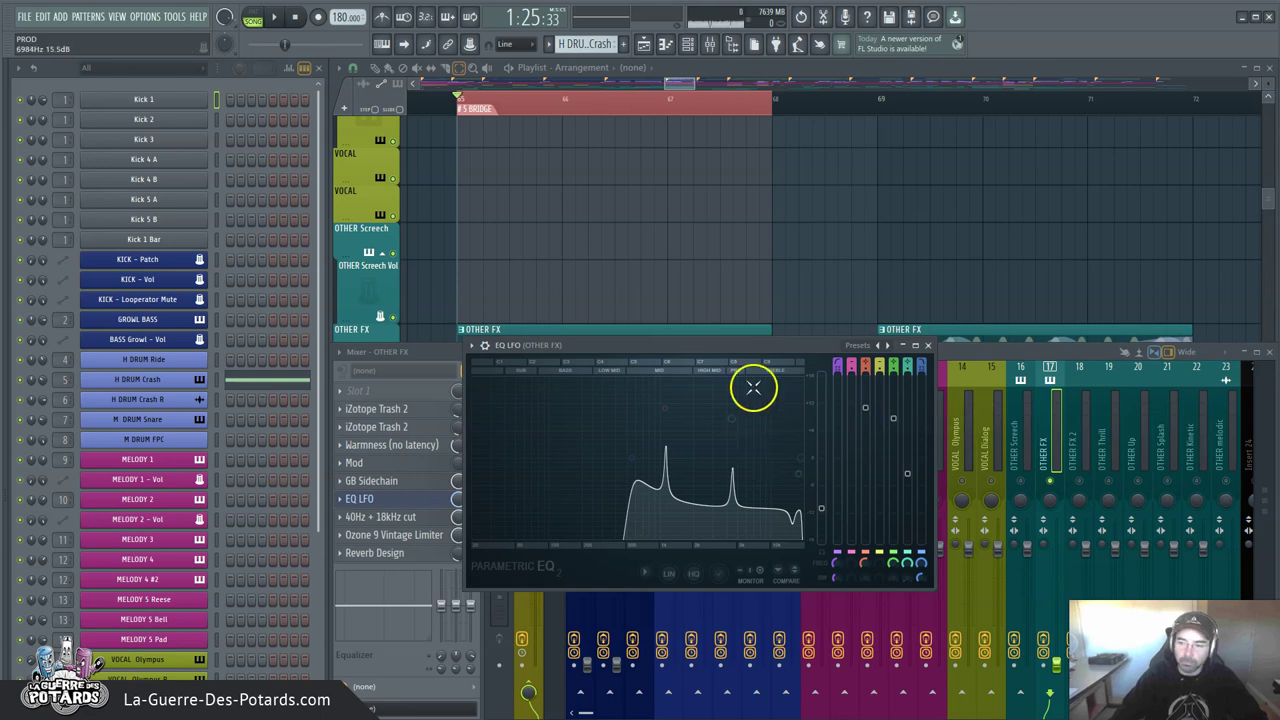
left_click(928, 347)
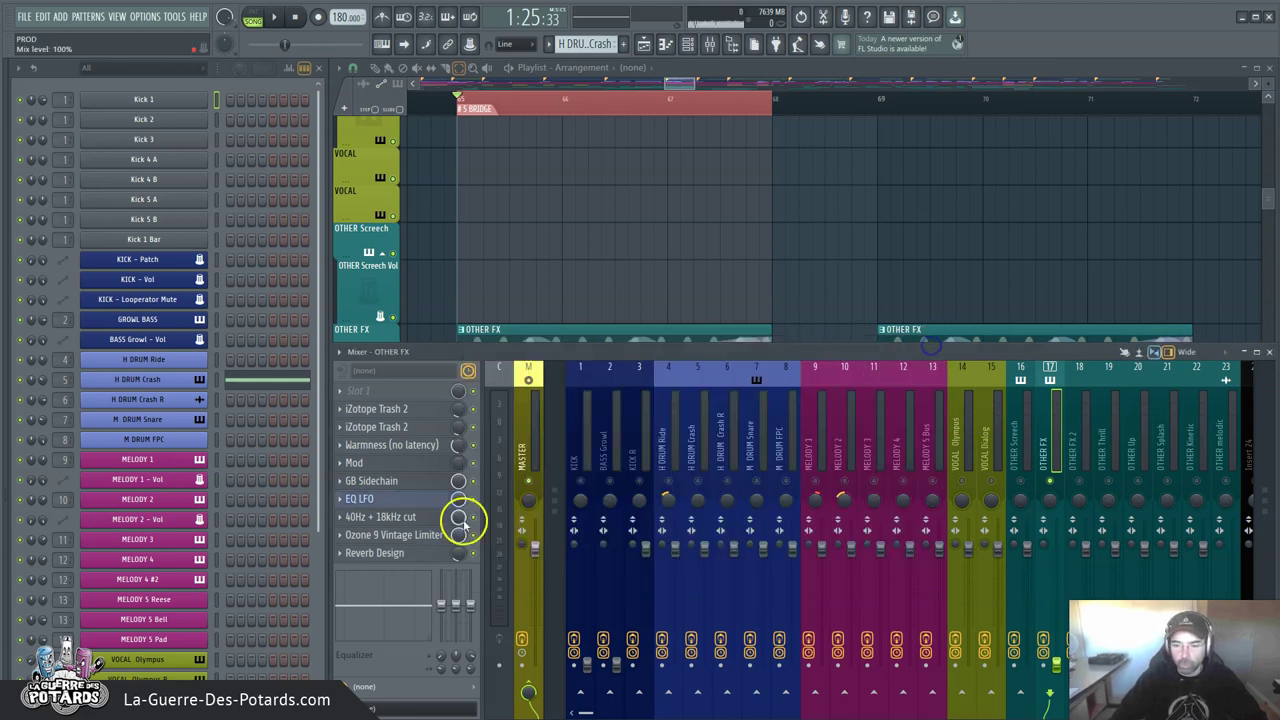
Load Fruity Parametric EQ 2 into the empty first effect slot of the OTHER FX track and move its window clear of the mixer slots.
left_click(342, 392)
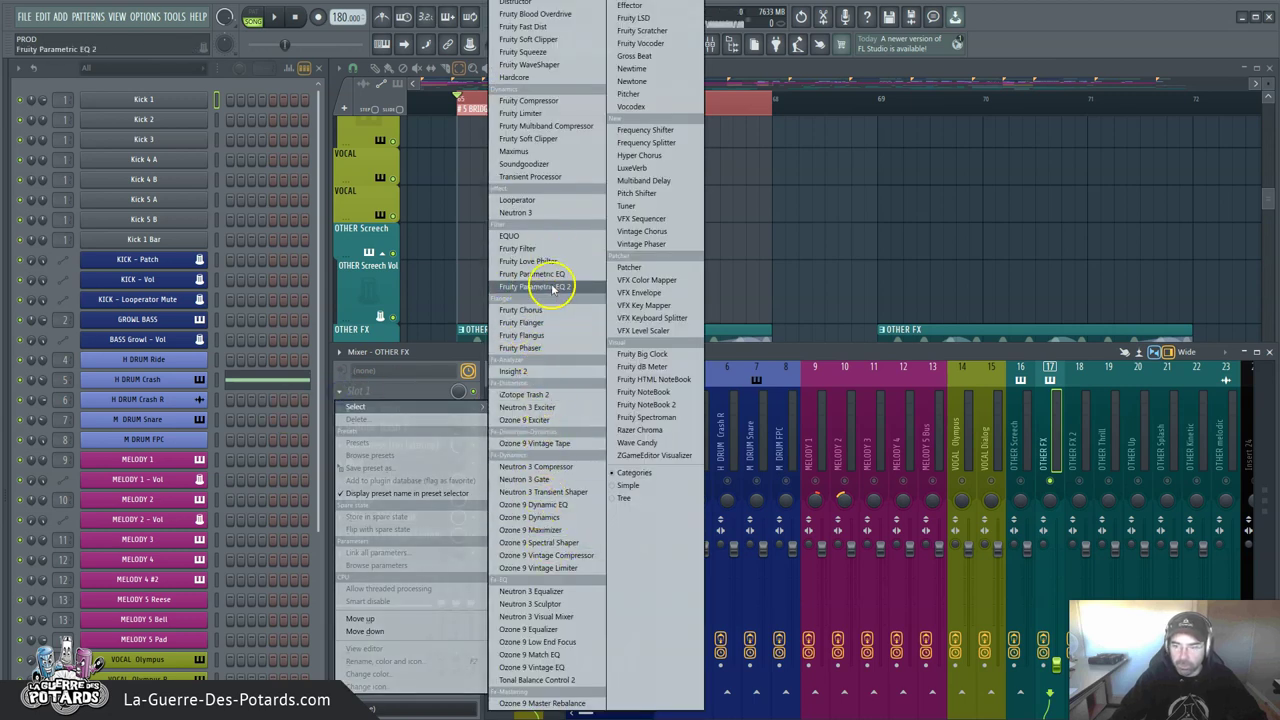
left_click(519, 289)
left_click_drag(343, 143, 349, 241)
Pull band 1 down into a low cut and band 7 down to -18 dB as a high cut, sweeping band 7's frequency up to 20000 Hz.
left_click_drag(101, 352, 120, 432)
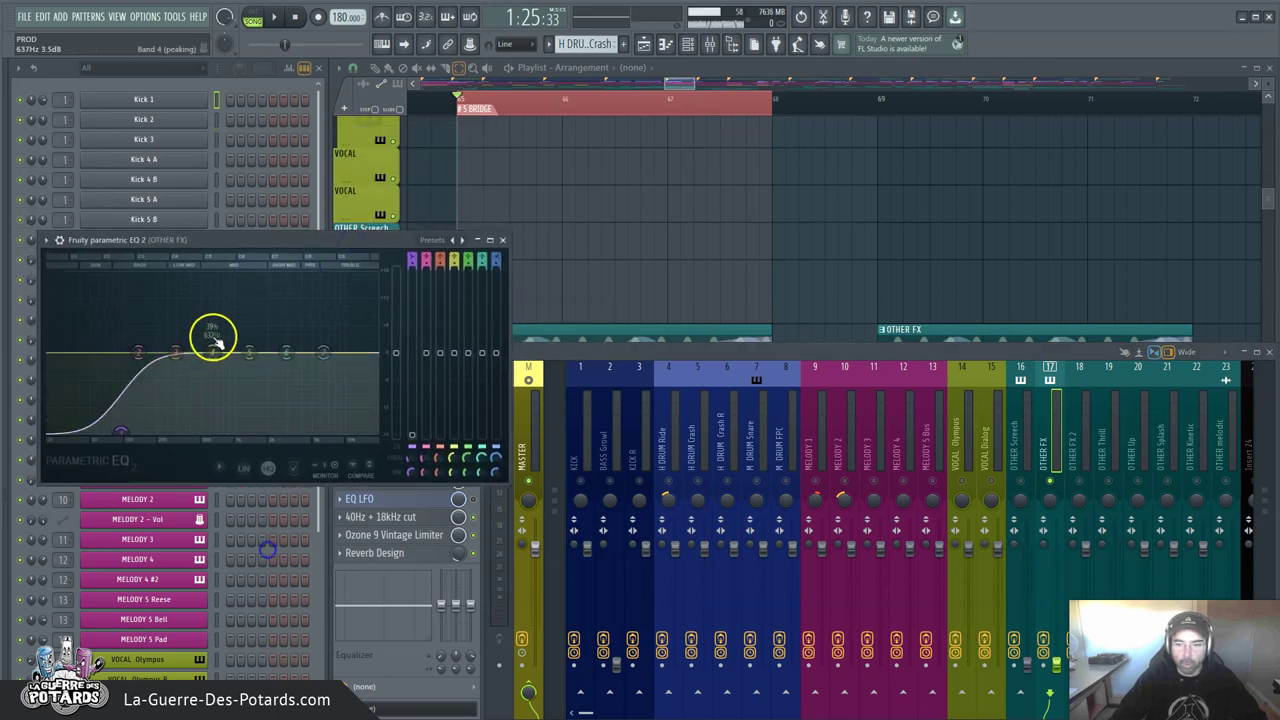
left_click_drag(328, 358, 320, 430)
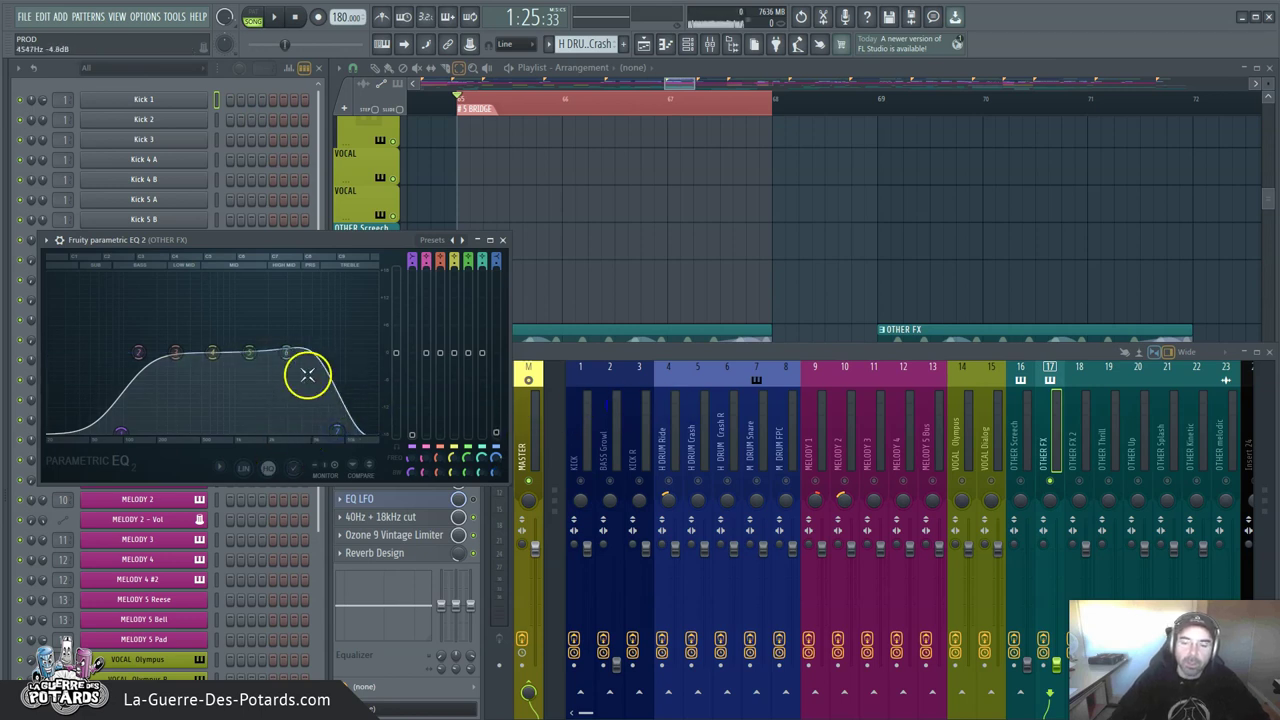
mouse_move(340, 430)
left_mouse_down()
mouse_move(330, 434)
mouse_move(345, 450)
left_mouse_up()
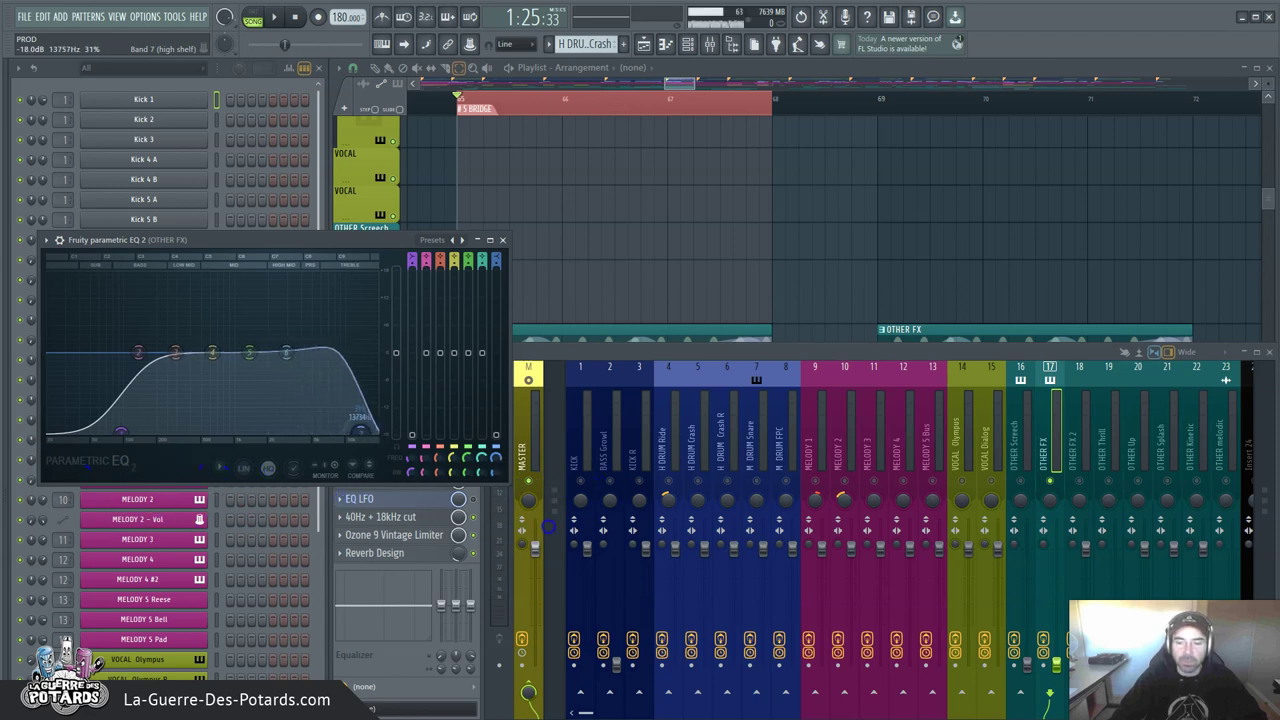
left_click_drag(549, 516, 282, 543)
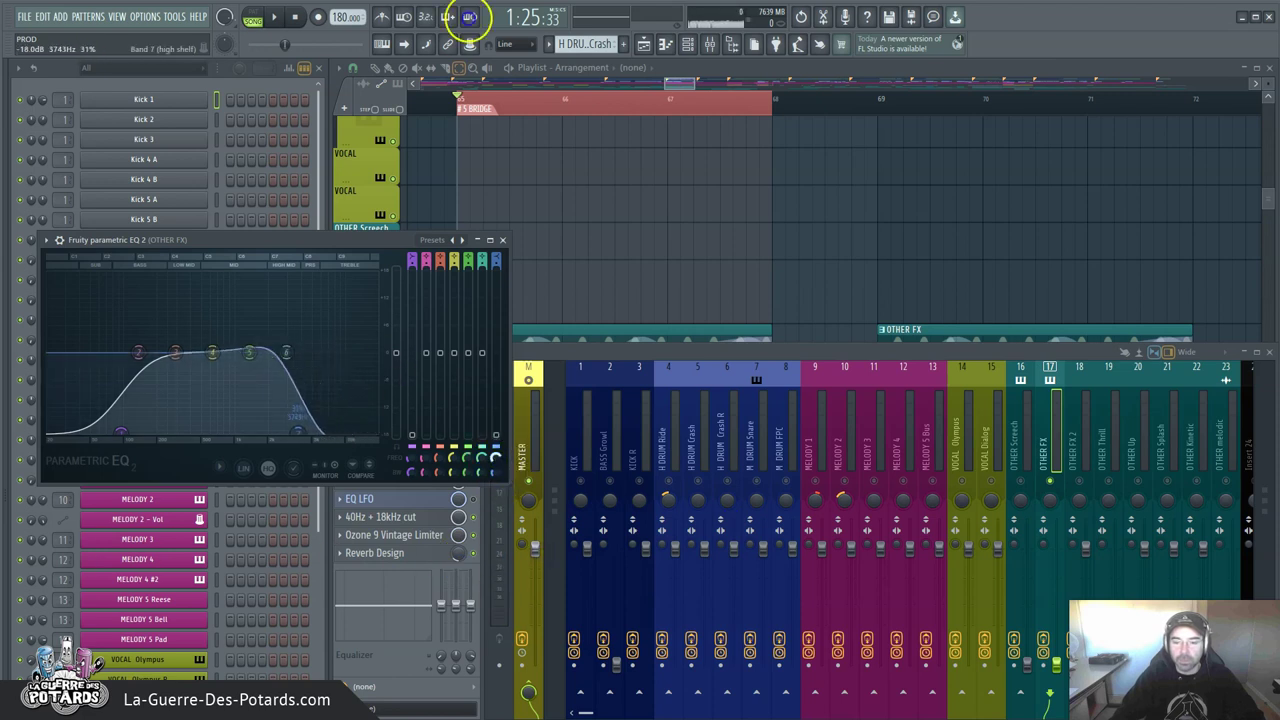
Open the event editor for the band 7 frequency of Parametric EQ 2 and reposition it beside the EQ window.
right_click(495, 458)
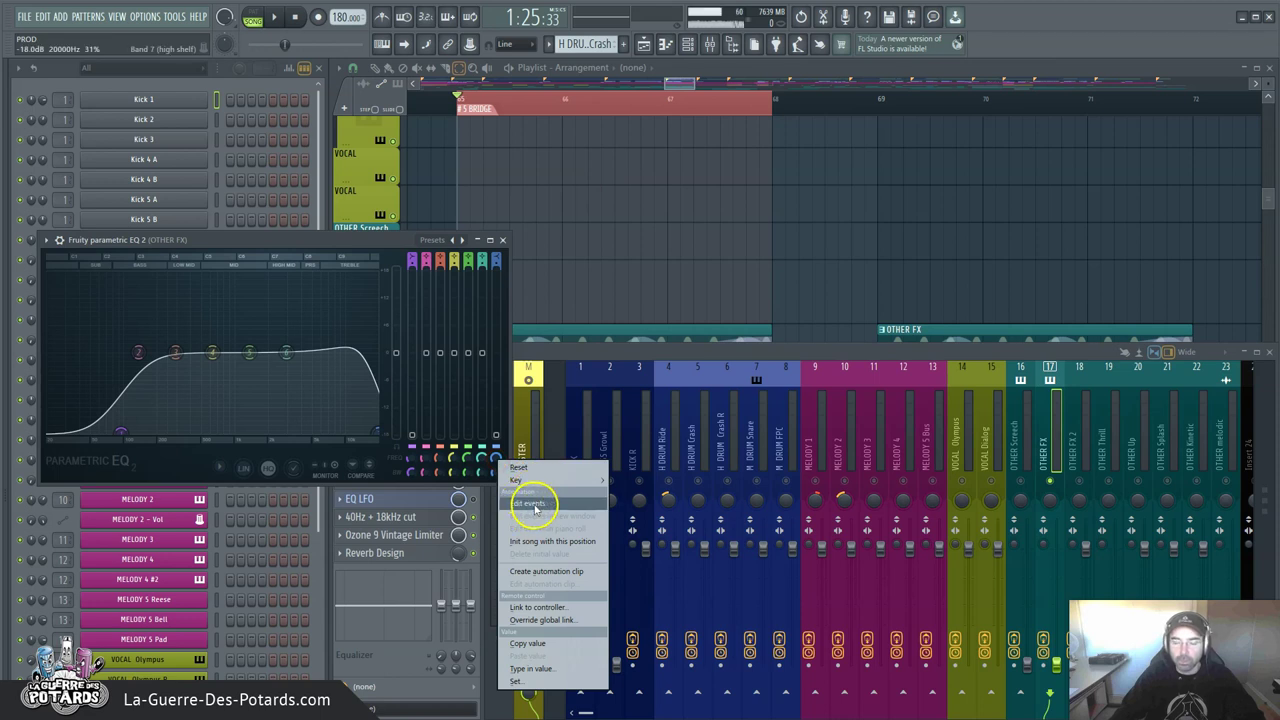
left_click(534, 508)
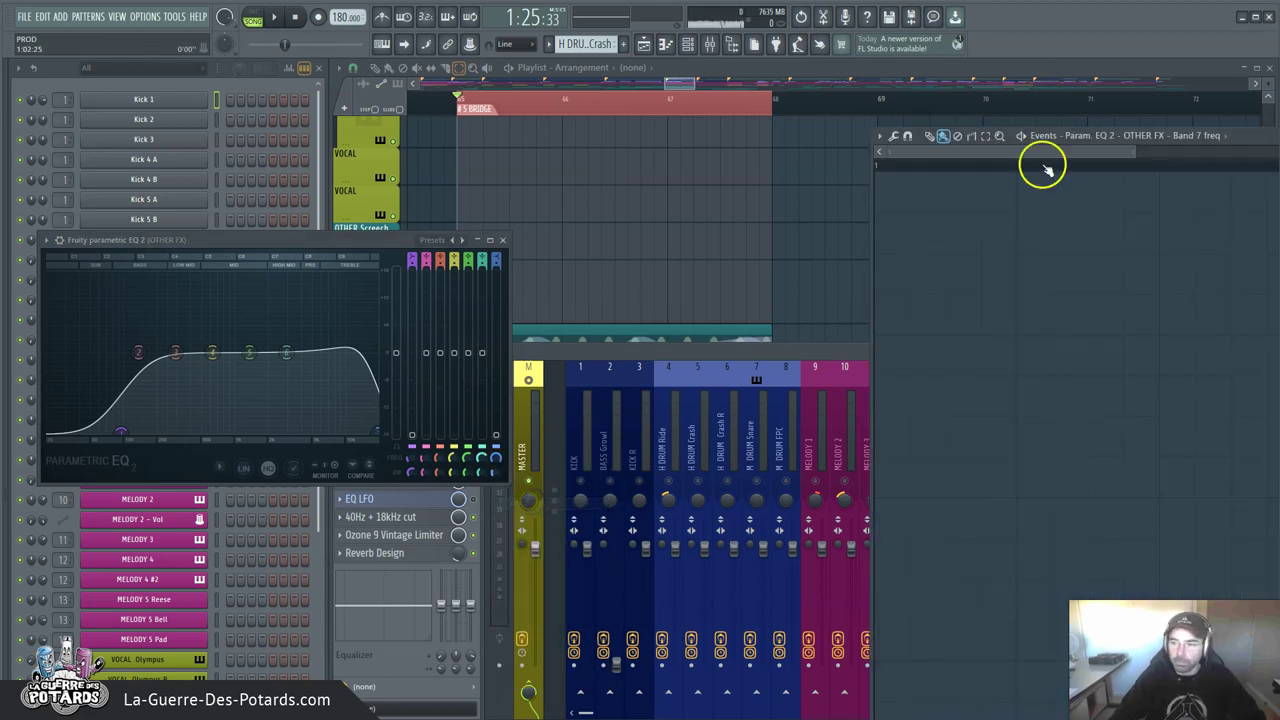
left_click_drag(1034, 137, 670, 66)
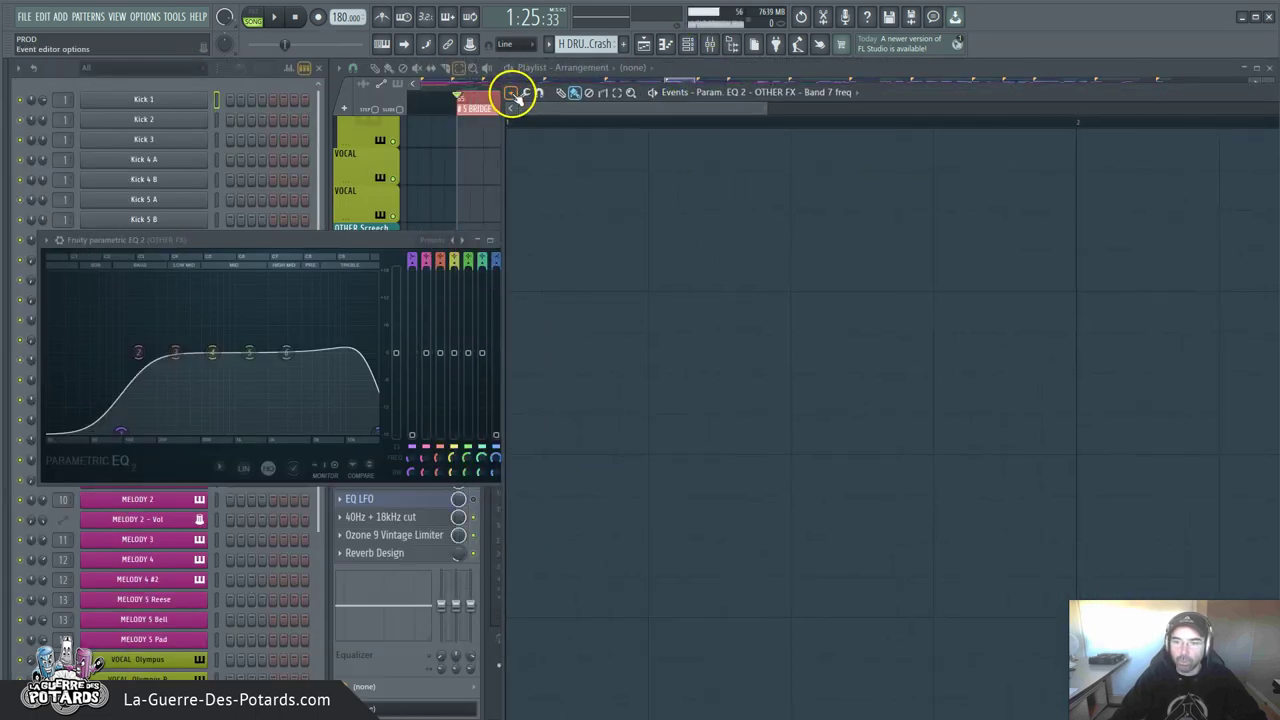
Generate a sine LFO for the band 7 frequency events with the speed set to 4 steps and accept it.
left_click(510, 94)
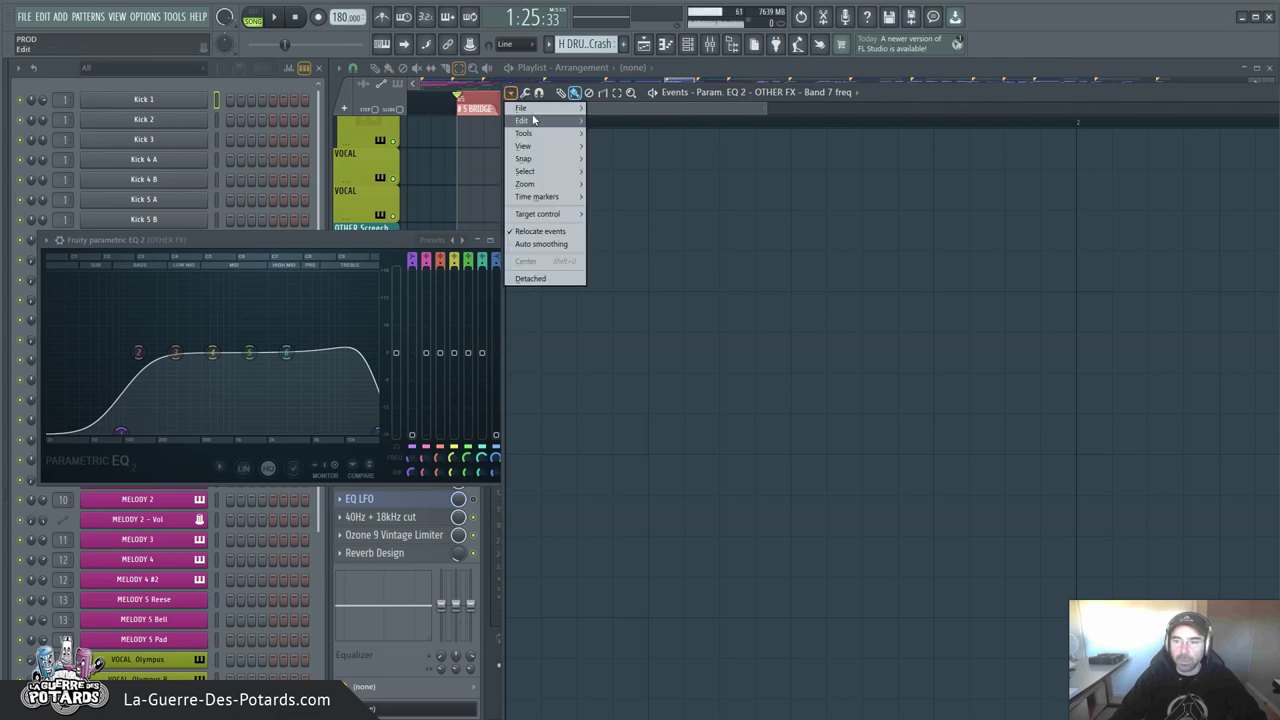
mouse_move(535, 134)
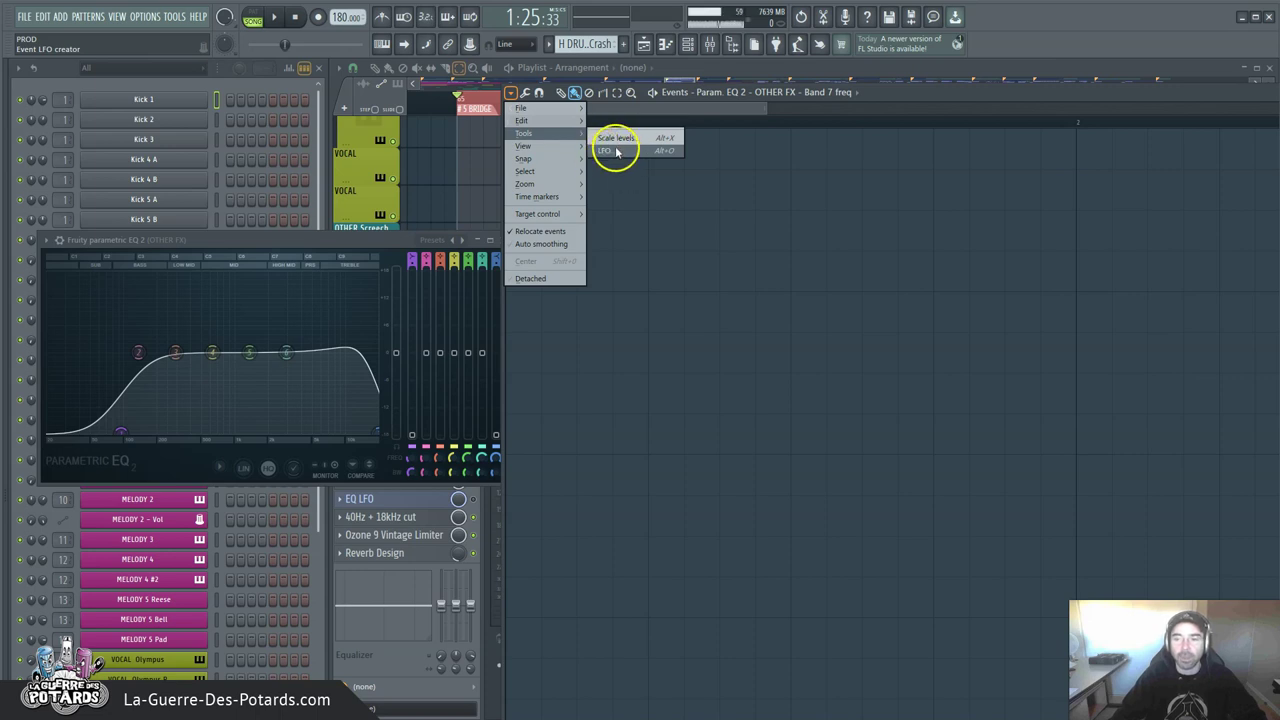
left_click(627, 151)
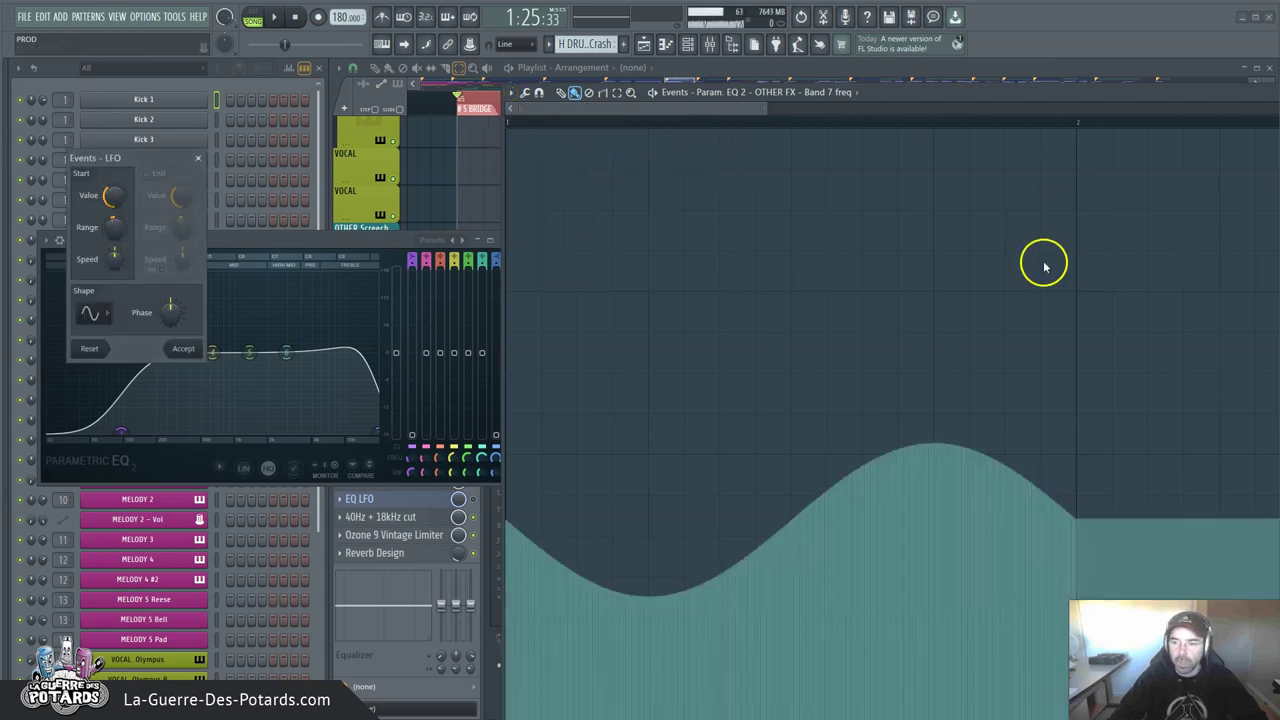
left_click_drag(156, 160, 699, 169)
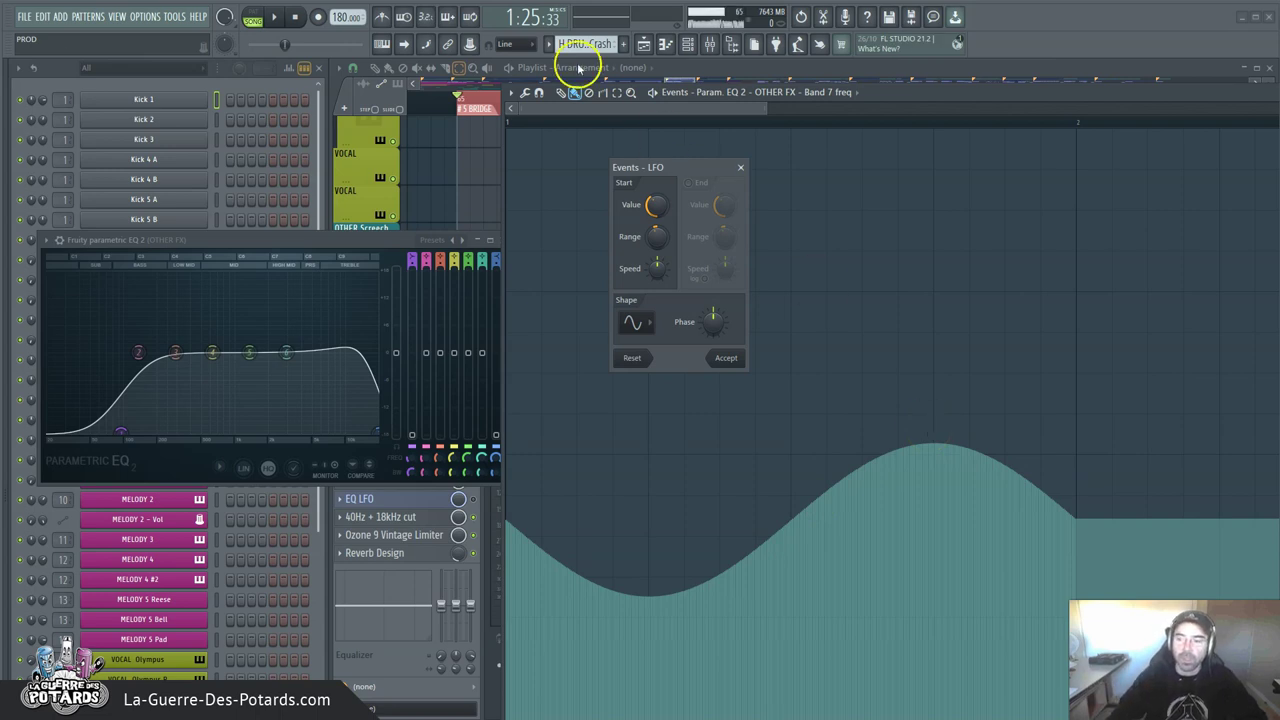
mouse_move(697, 167)
left_mouse_down()
mouse_move(723, 194)
mouse_move(715, 183)
left_mouse_up()
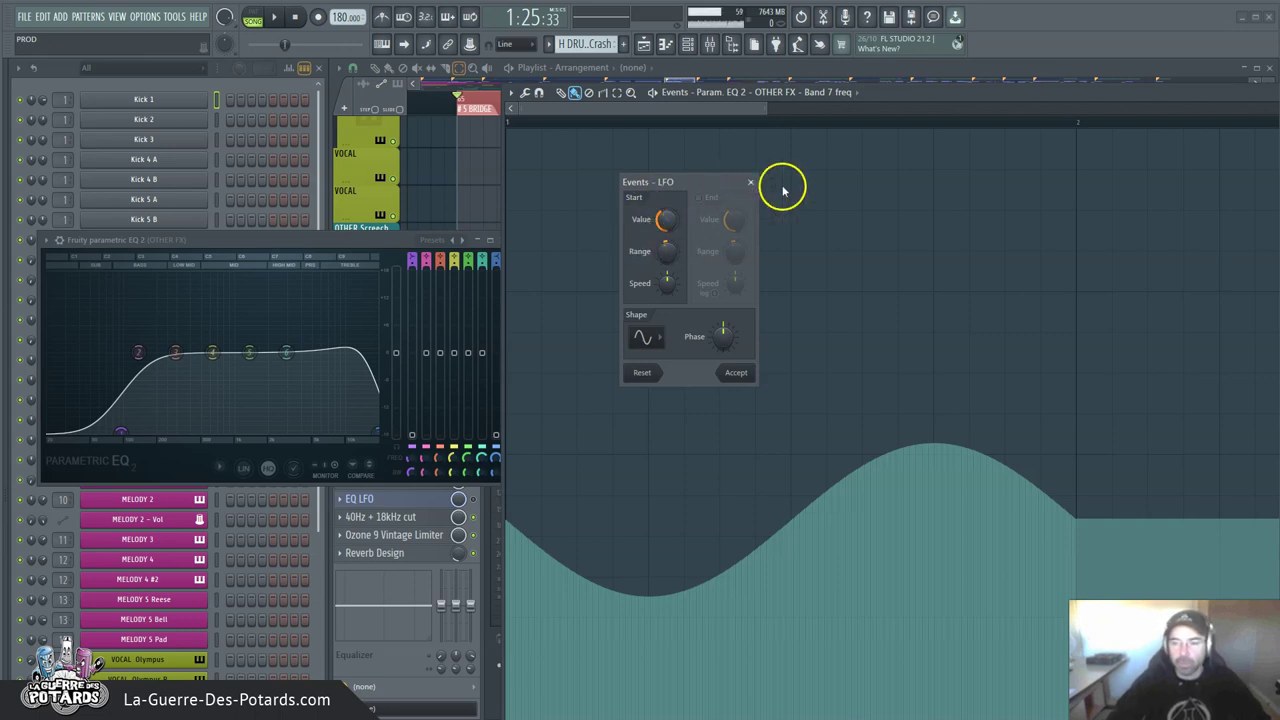
mouse_move(673, 221)
left_mouse_down()
mouse_move(700, 466)
mouse_move(769, 209)
mouse_move(673, 221)
left_mouse_up()
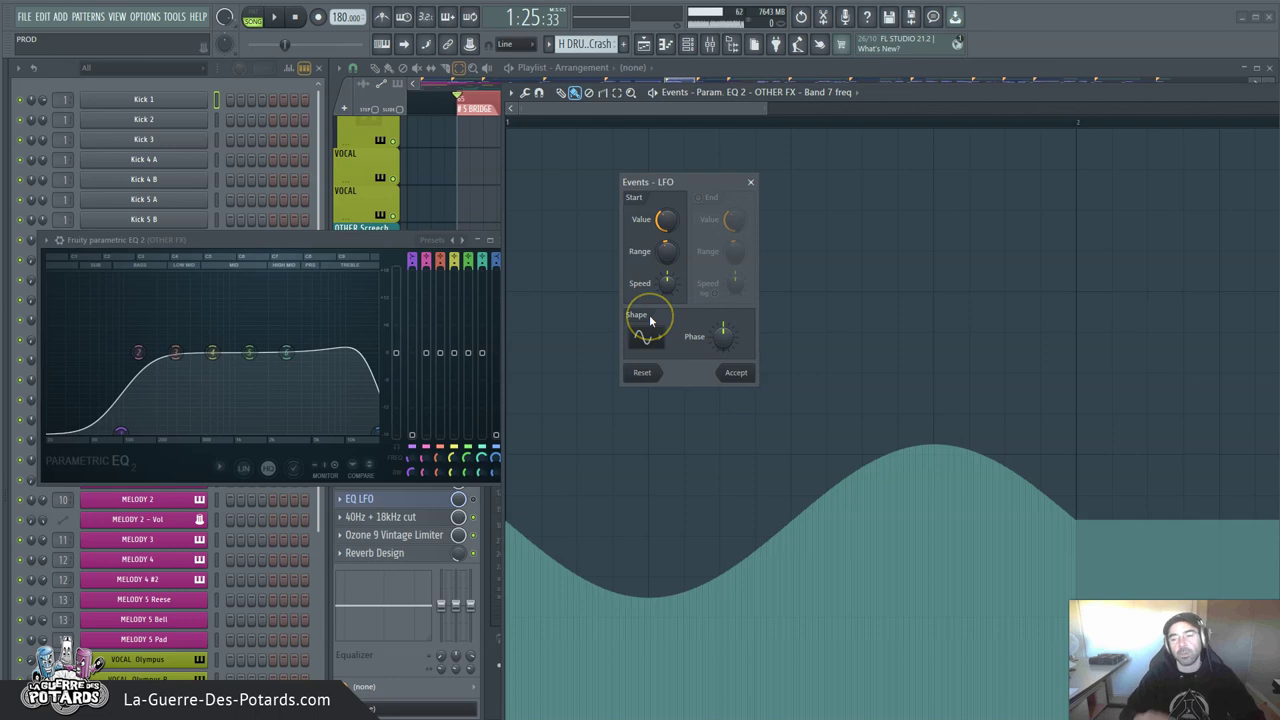
right_click(667, 283)
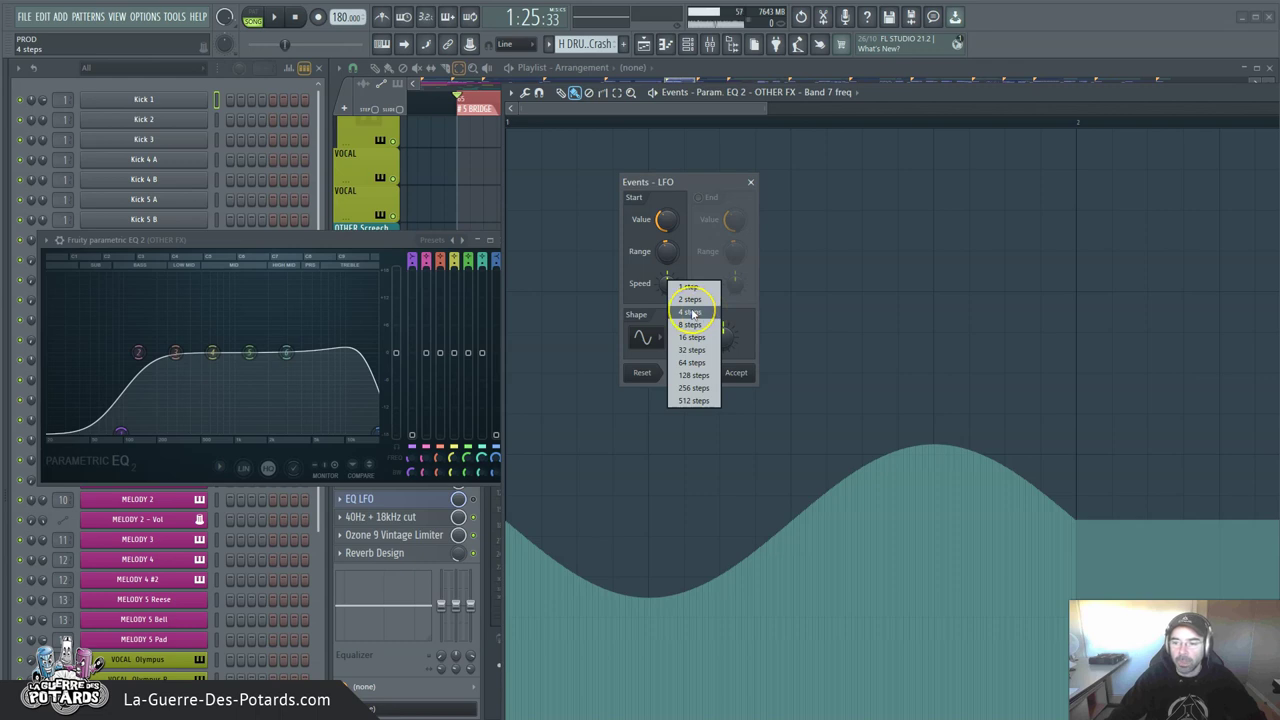
left_click(691, 313)
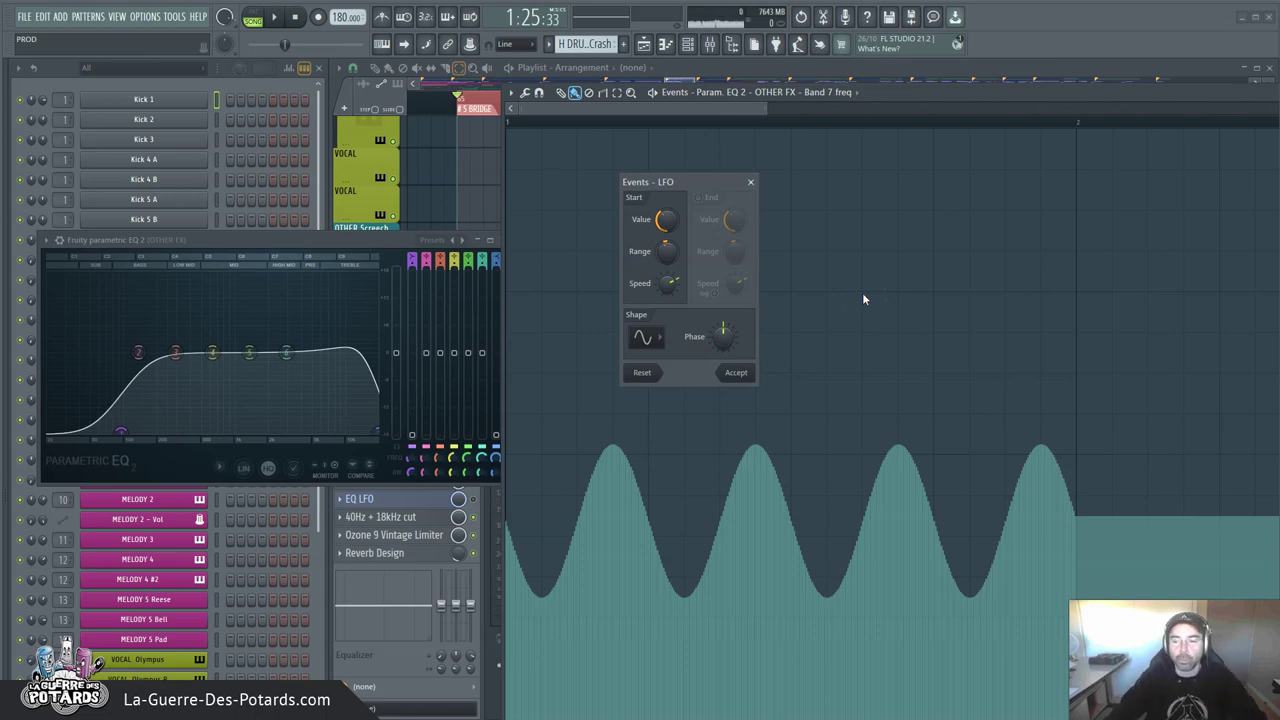
left_click(737, 374)
Play the bridge to check the LFO on the EQ's high cut, and raise the band 7 frequency with playback stopped.
left_click_drag(374, 238, 390, 224)
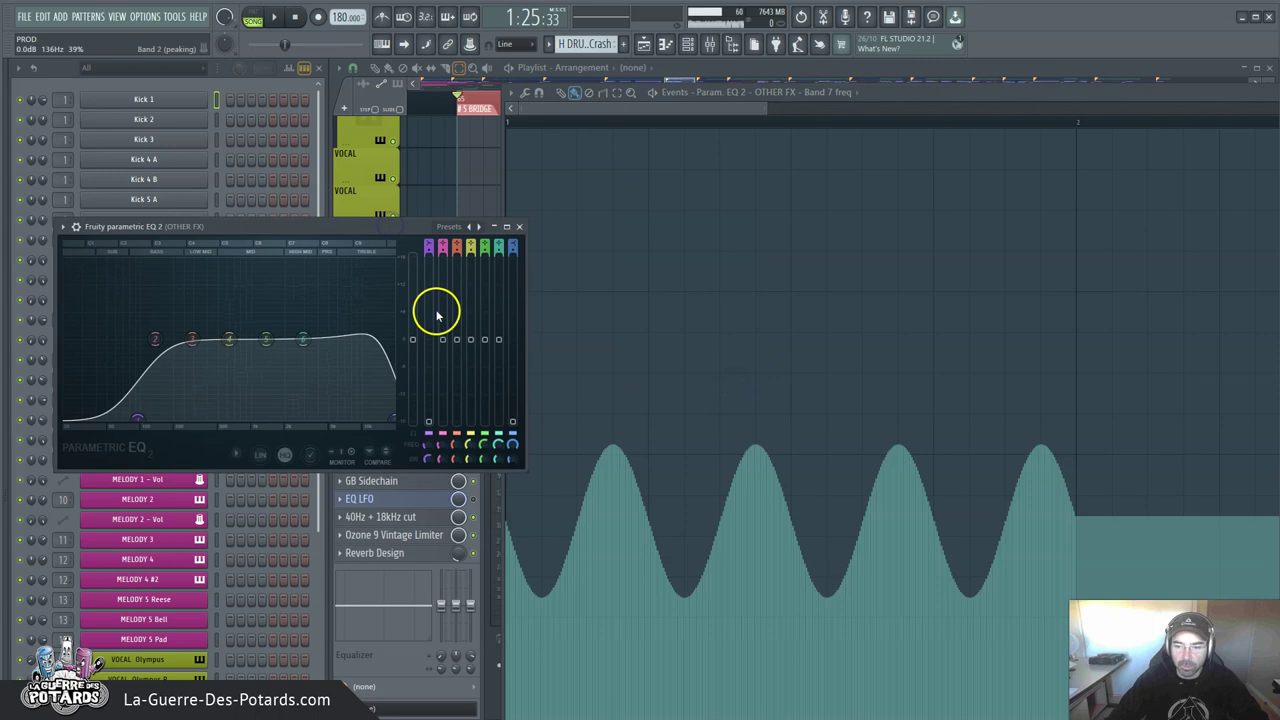
key("space")
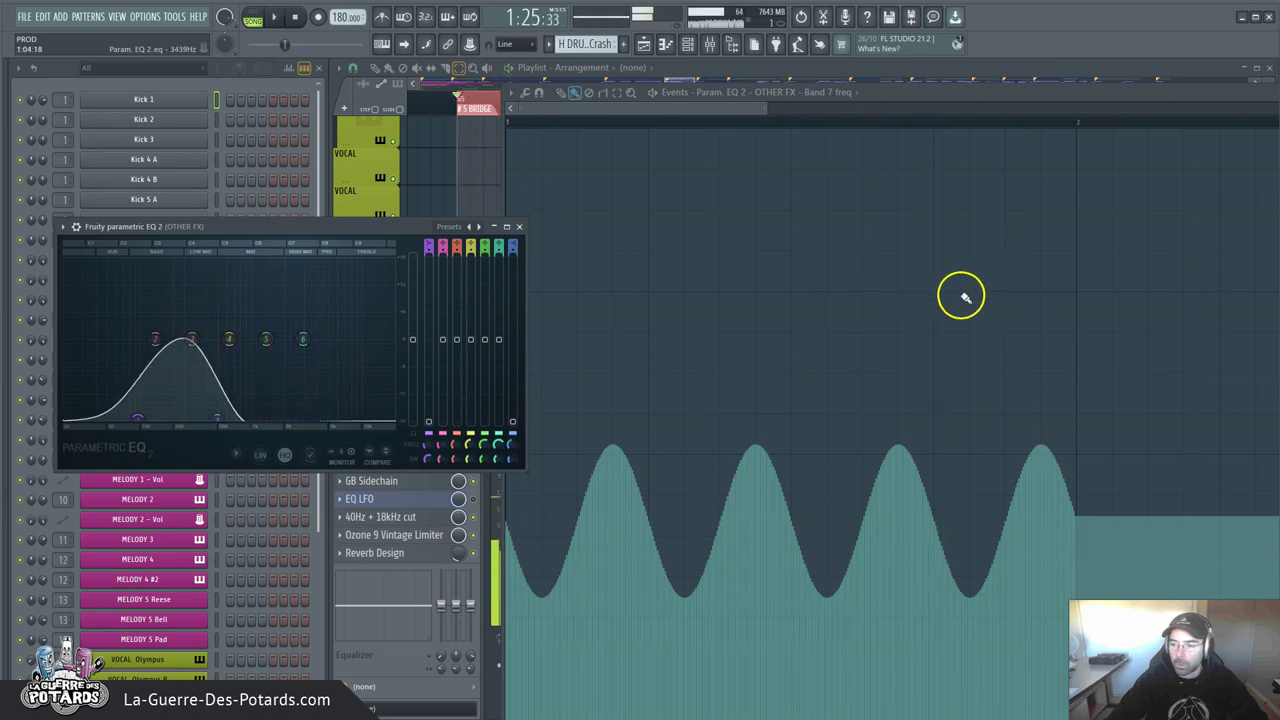
left_click(297, 18)
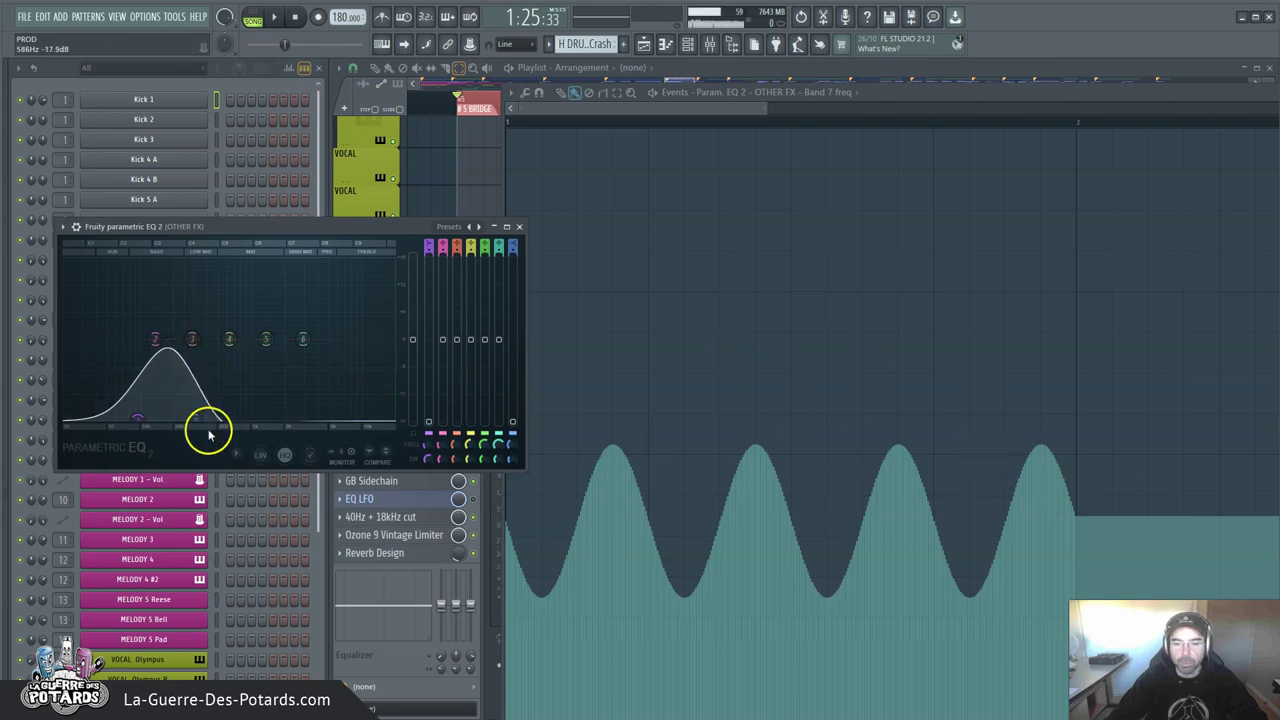
left_click_drag(513, 422, 1194, 250)
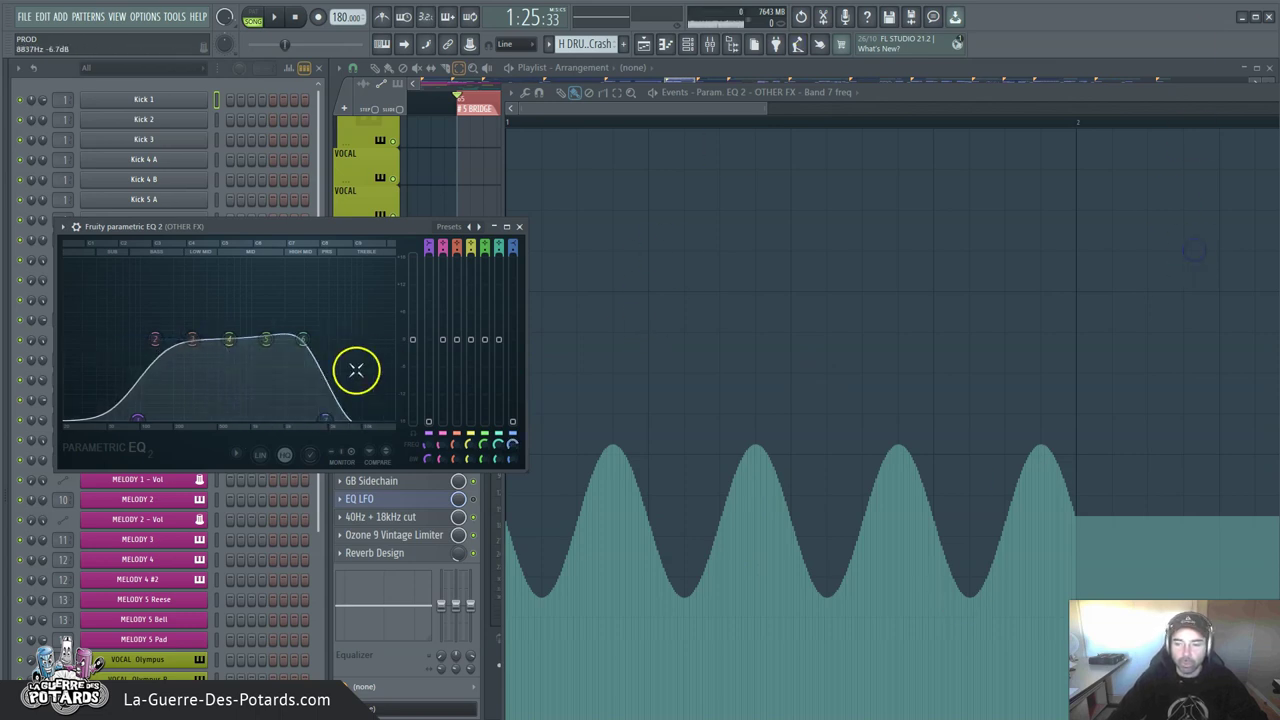
Reopen the LFO for the band 7 frequency events, raise its start value well above the current level and accept it.
left_click(871, 94)
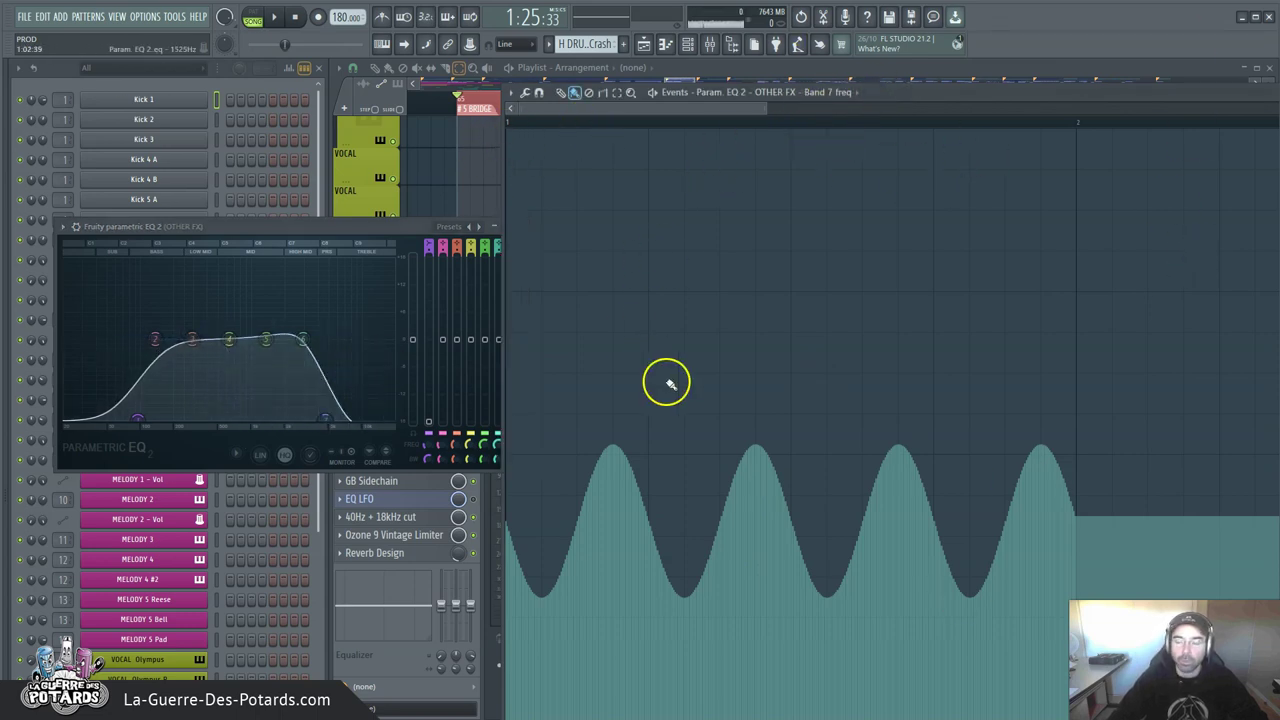
left_click(511, 93)
mouse_move(521, 121)
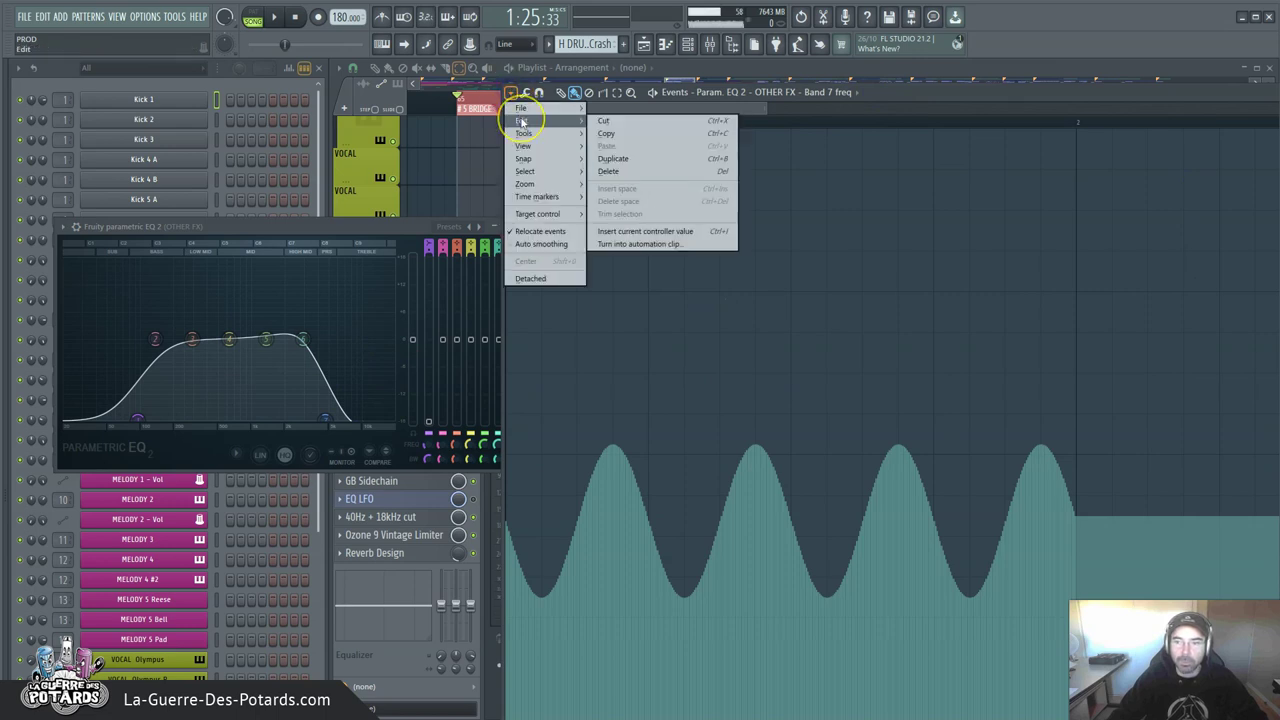
mouse_move(557, 135)
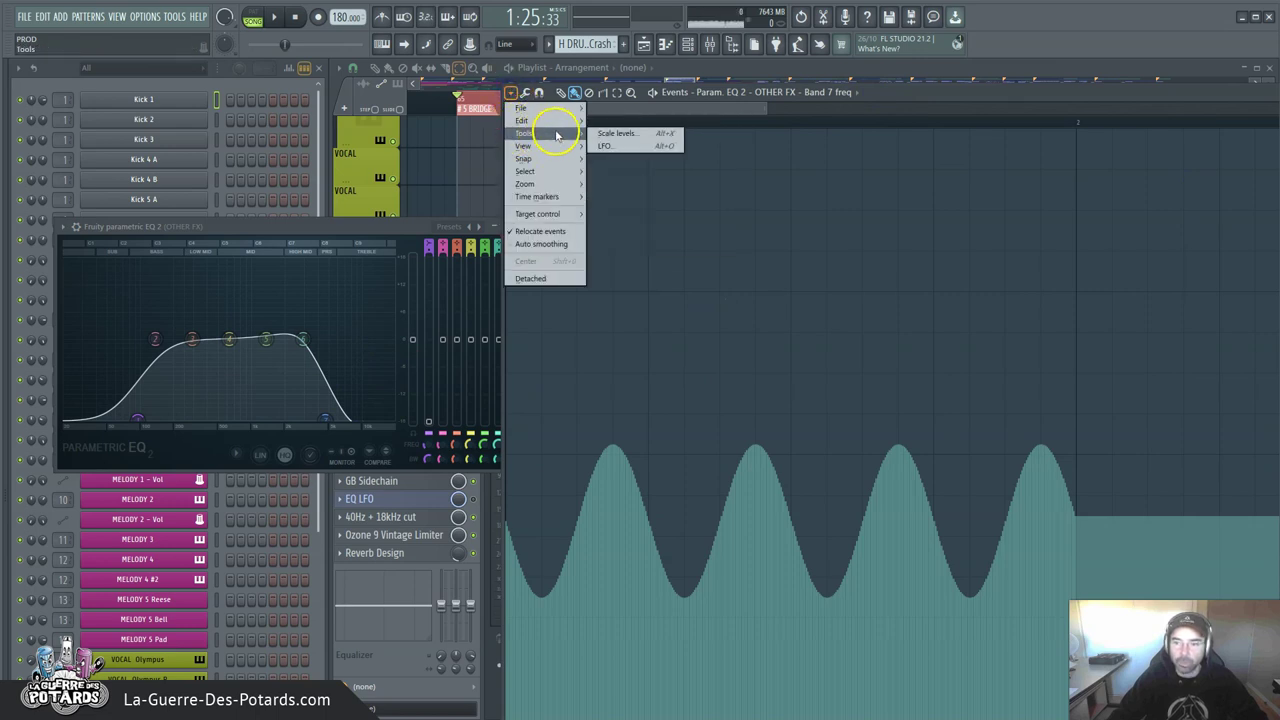
left_click(608, 146)
left_click_drag(122, 165, 683, 187)
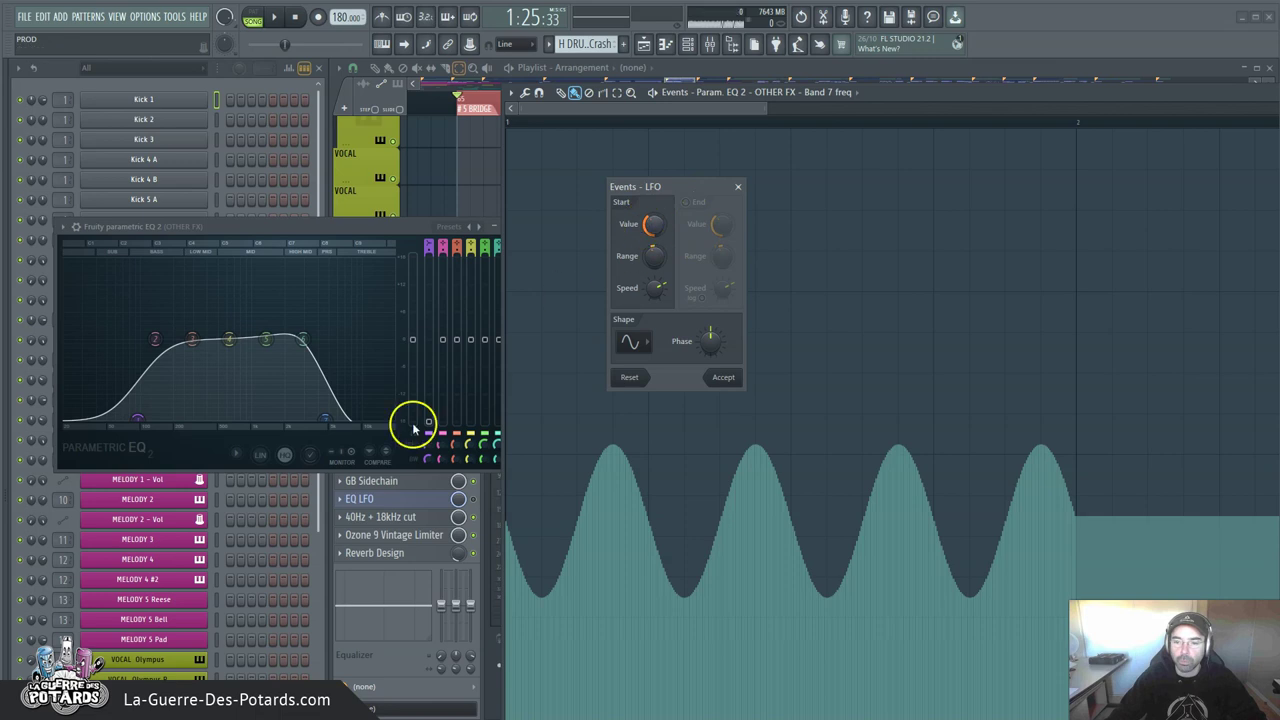
left_click_drag(653, 229, 654, 112)
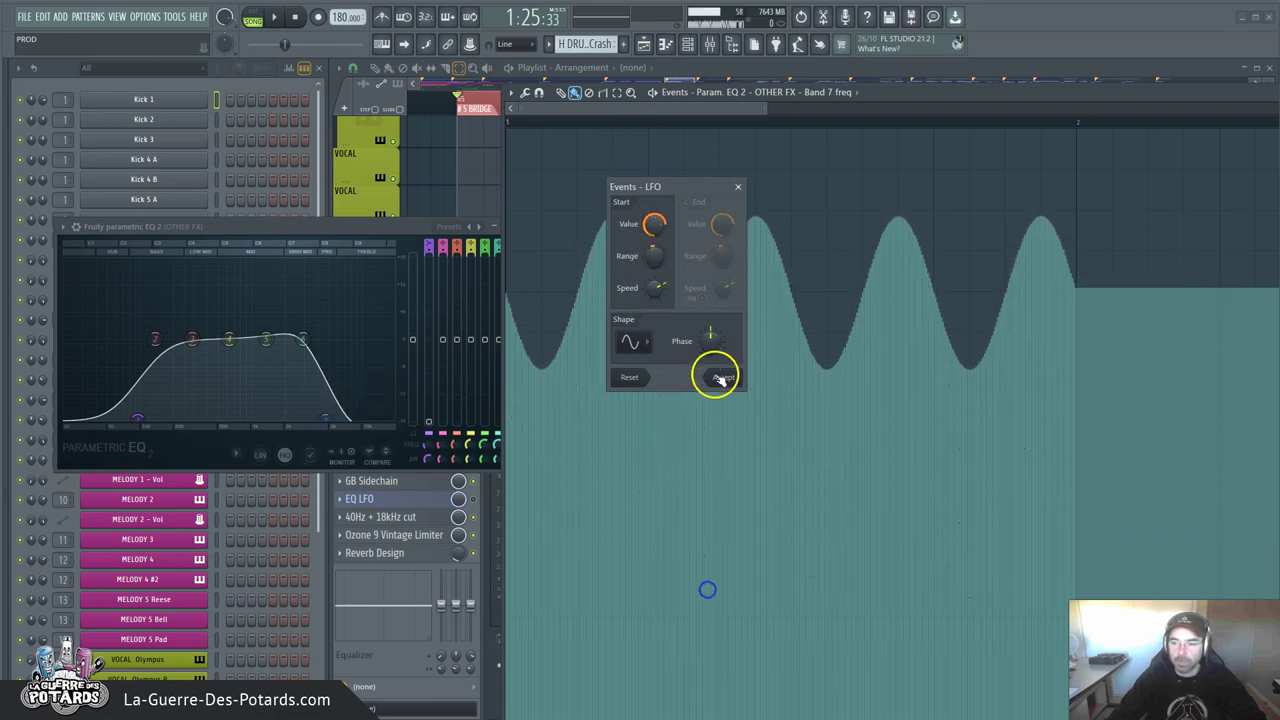
left_click(722, 378)
Audition the raised high-cut LFO on the bridge, raising the band 7 frequency between two short playbacks.
left_click(383, 236)
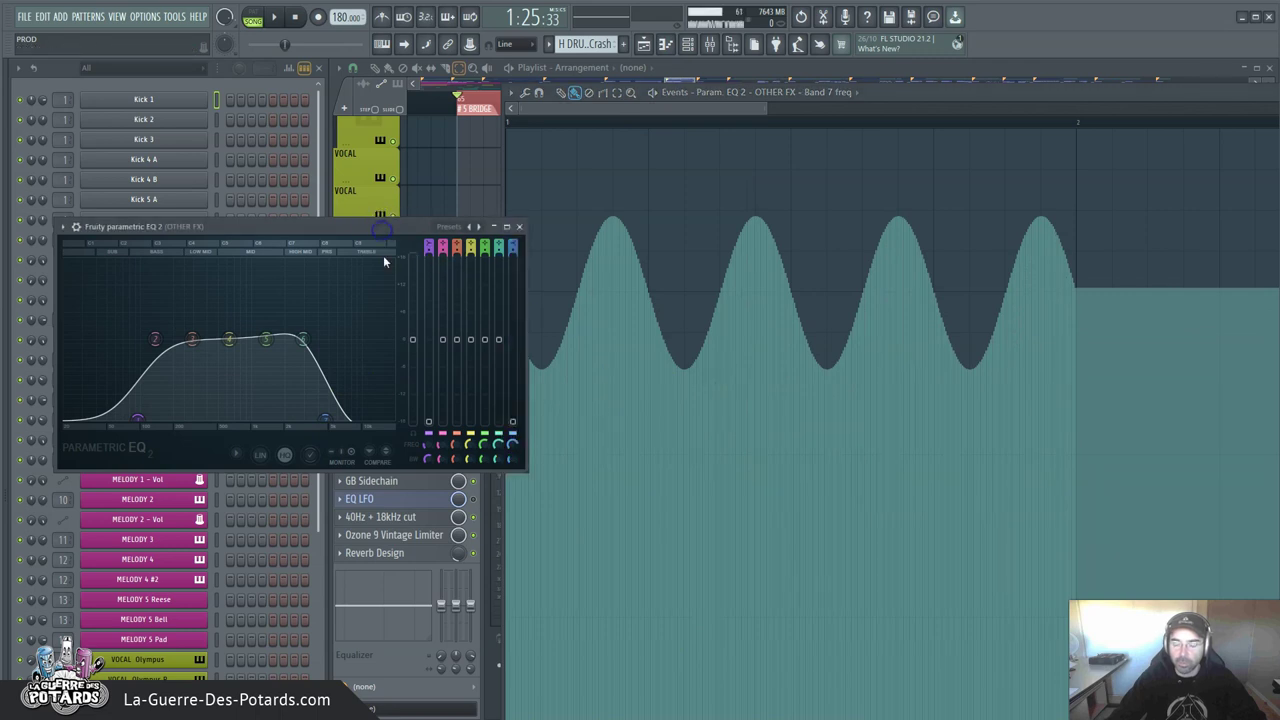
key("space")
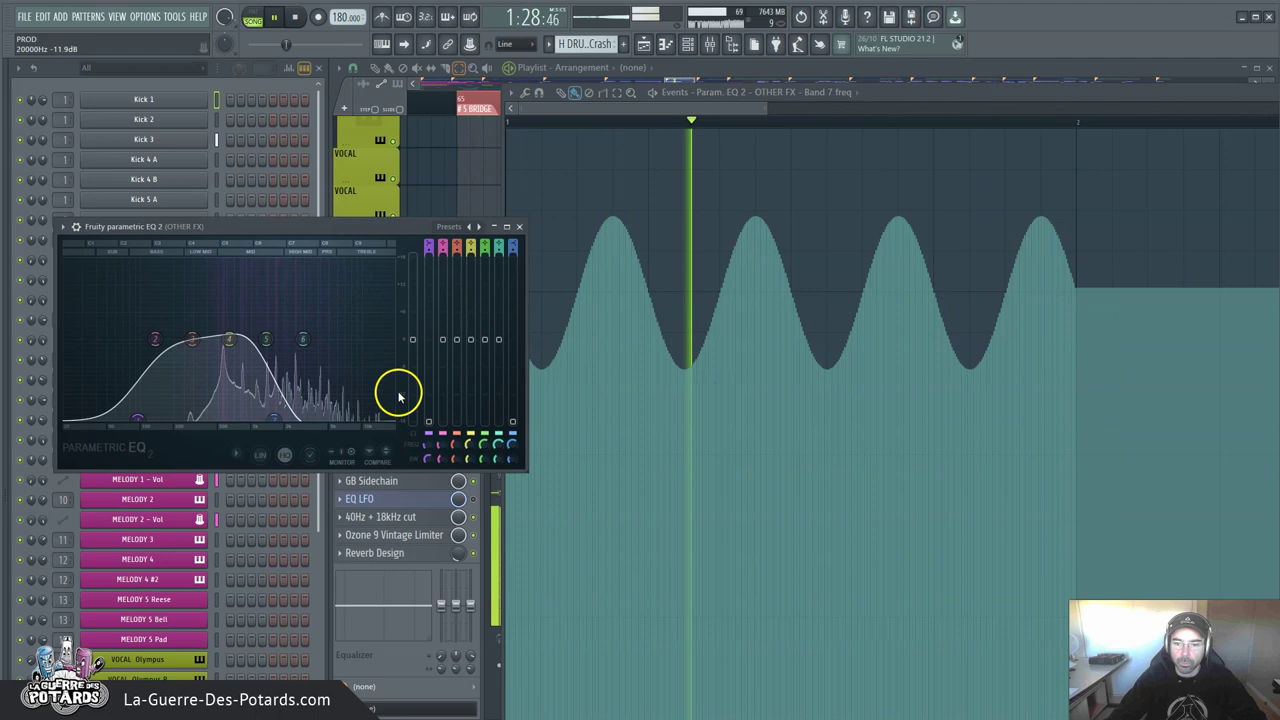
key("space")
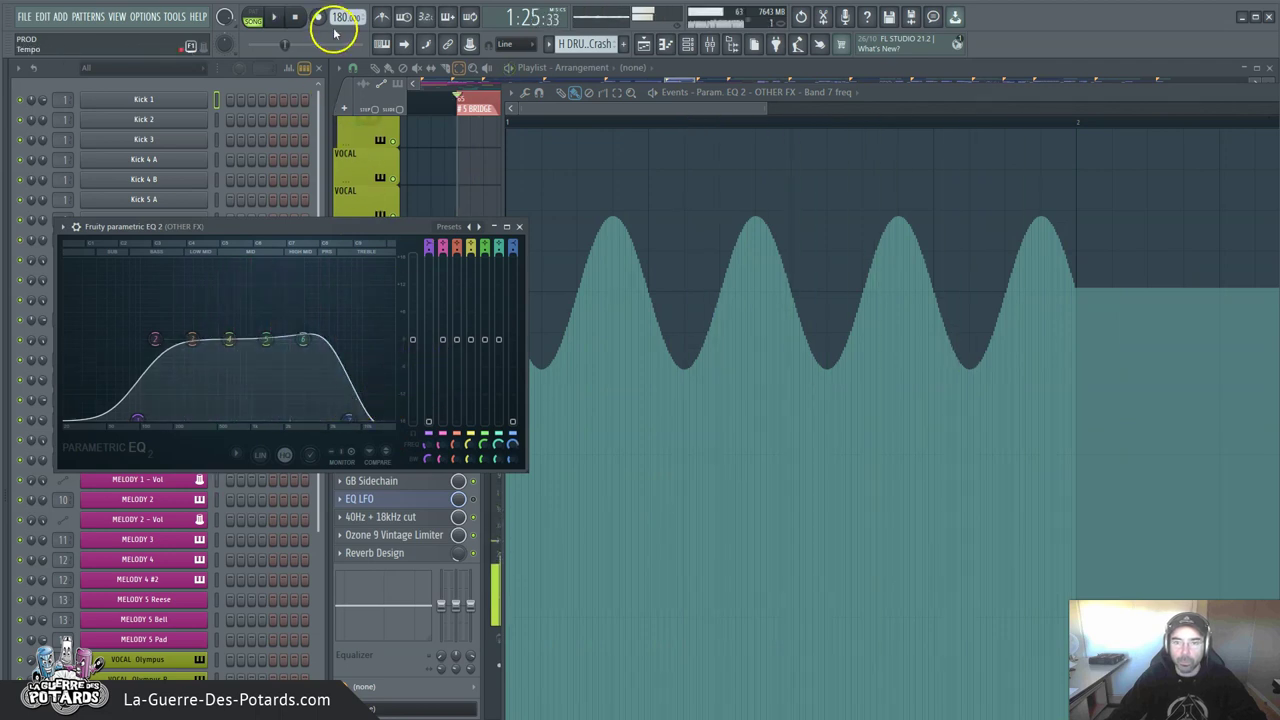
left_click(299, 18)
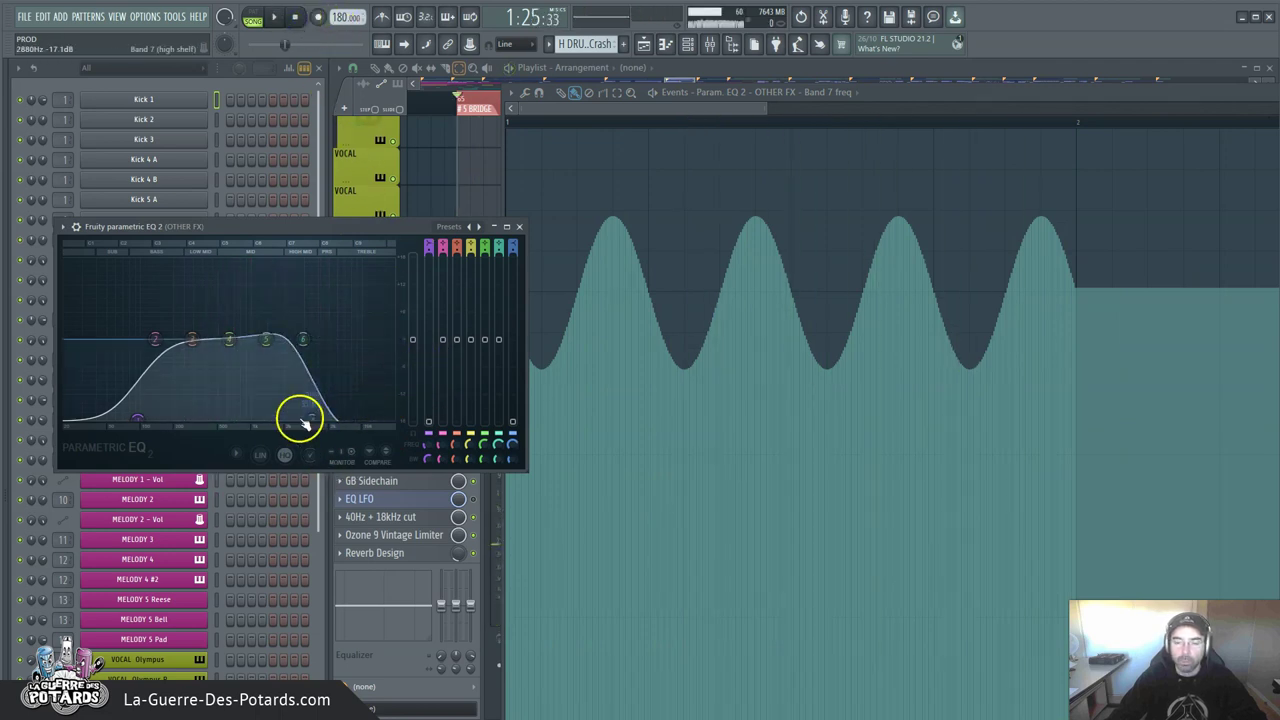
left_click_drag(516, 449, 518, 296)
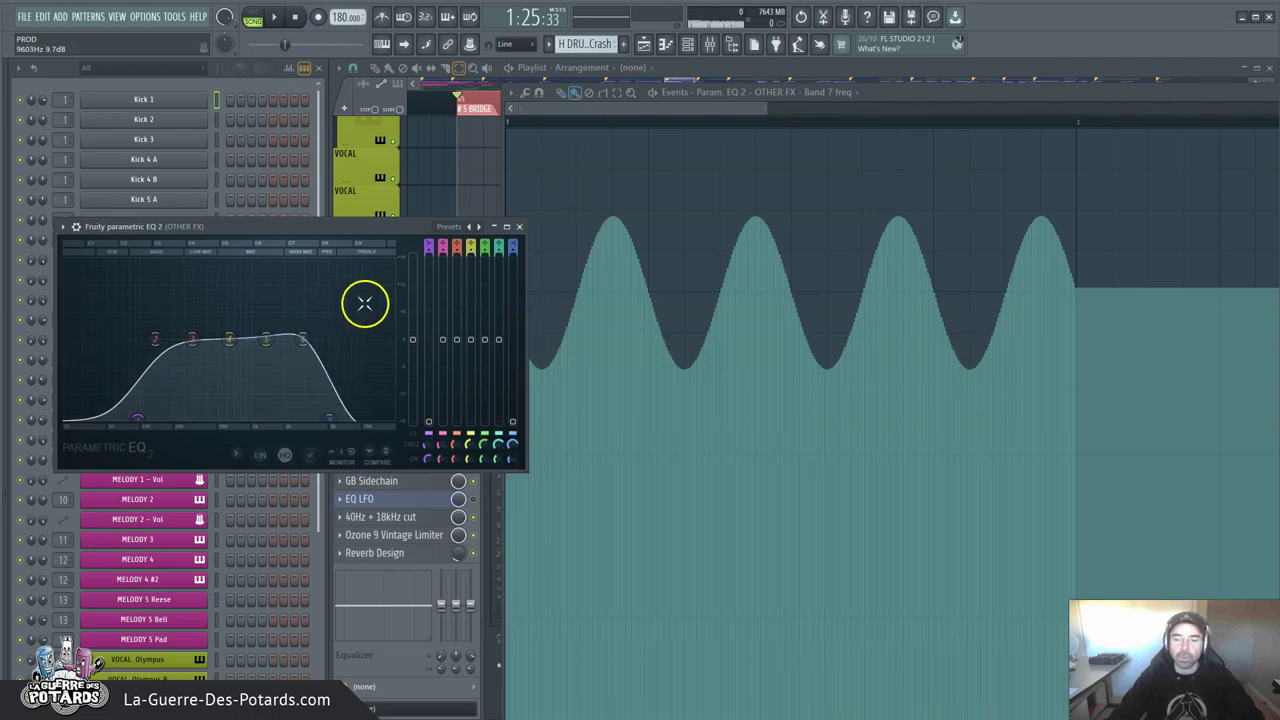
key("space")
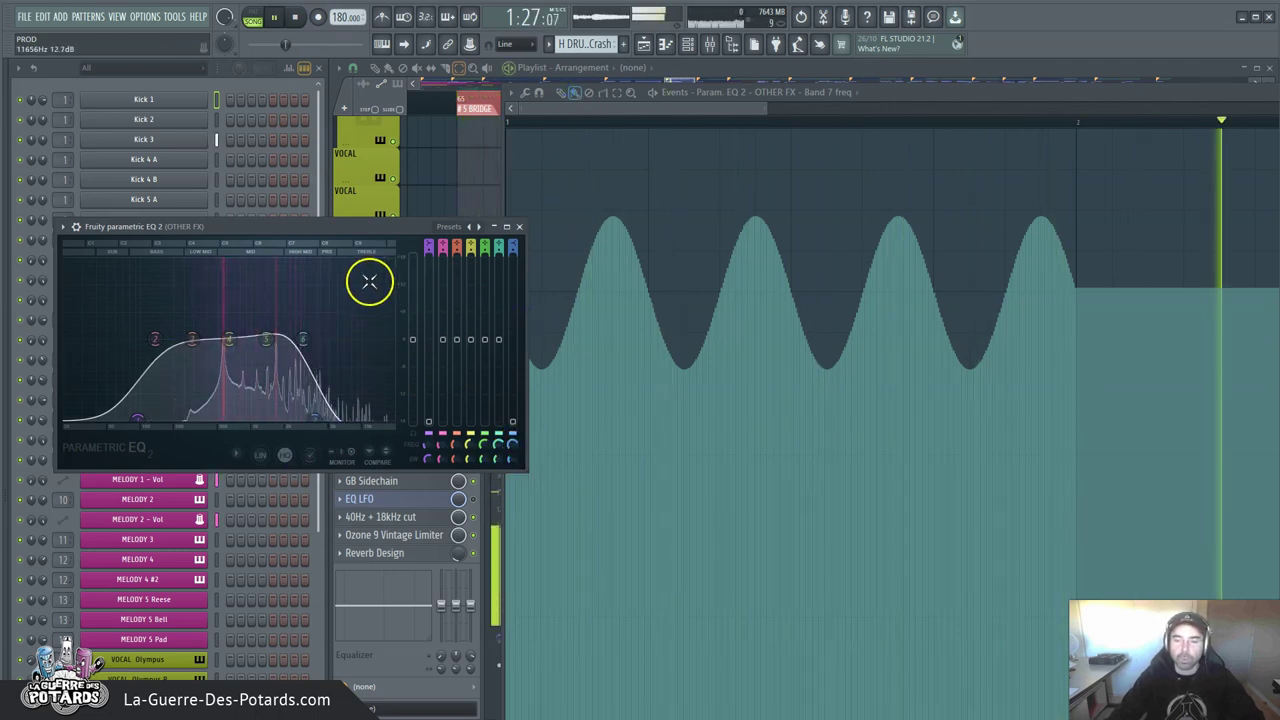
key("space")
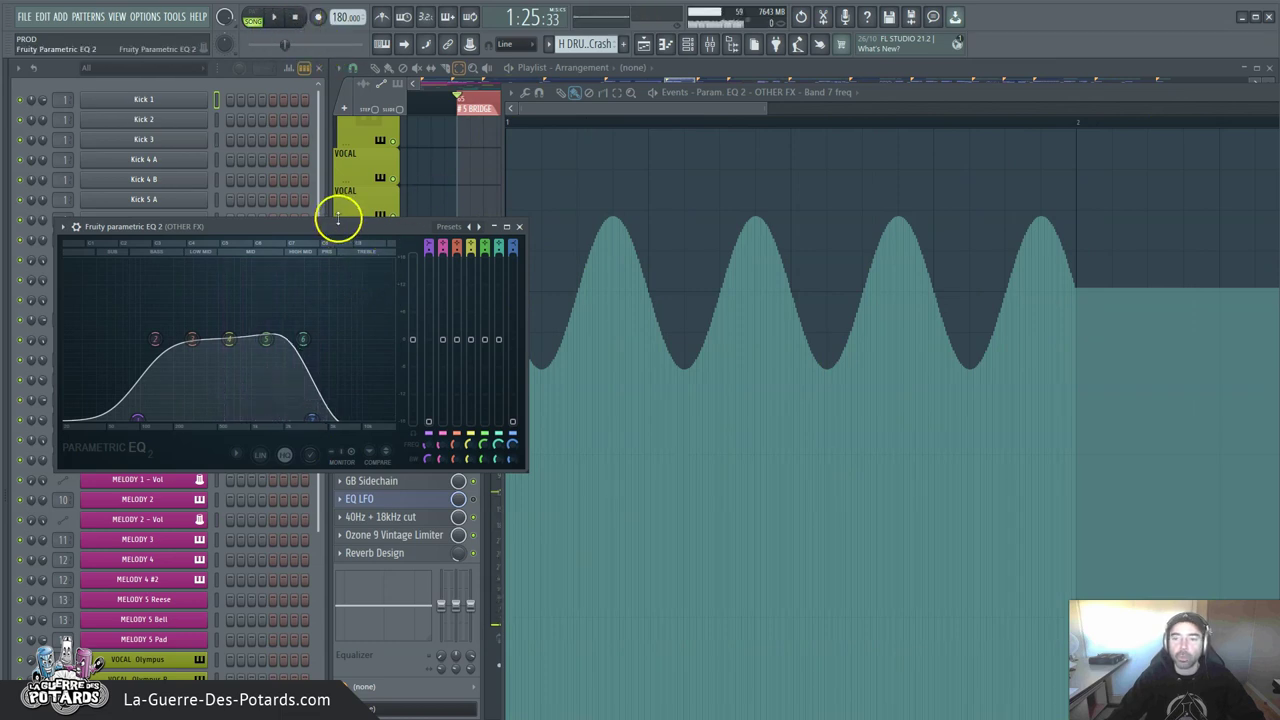
Widen the start range of the band 7 frequency LFO to about -44%, accept it and play the bridge to check it.
left_click(515, 93)
mouse_move(522, 108)
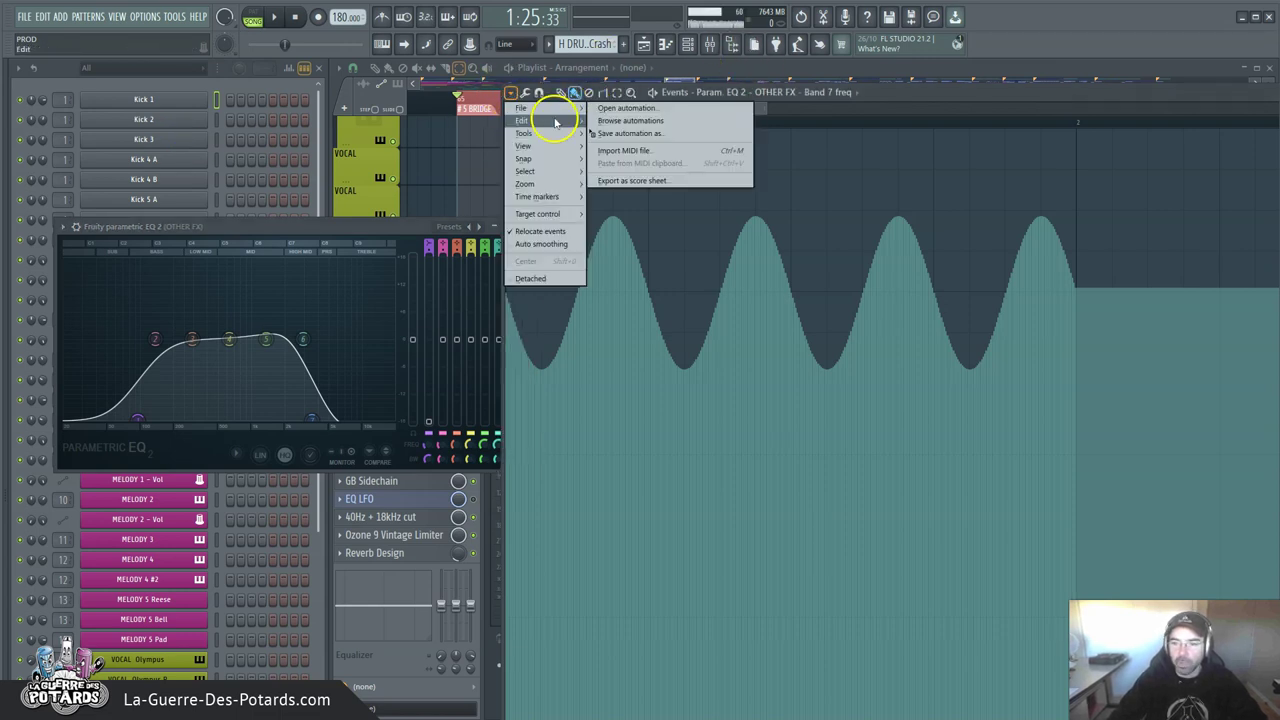
mouse_move(540, 133)
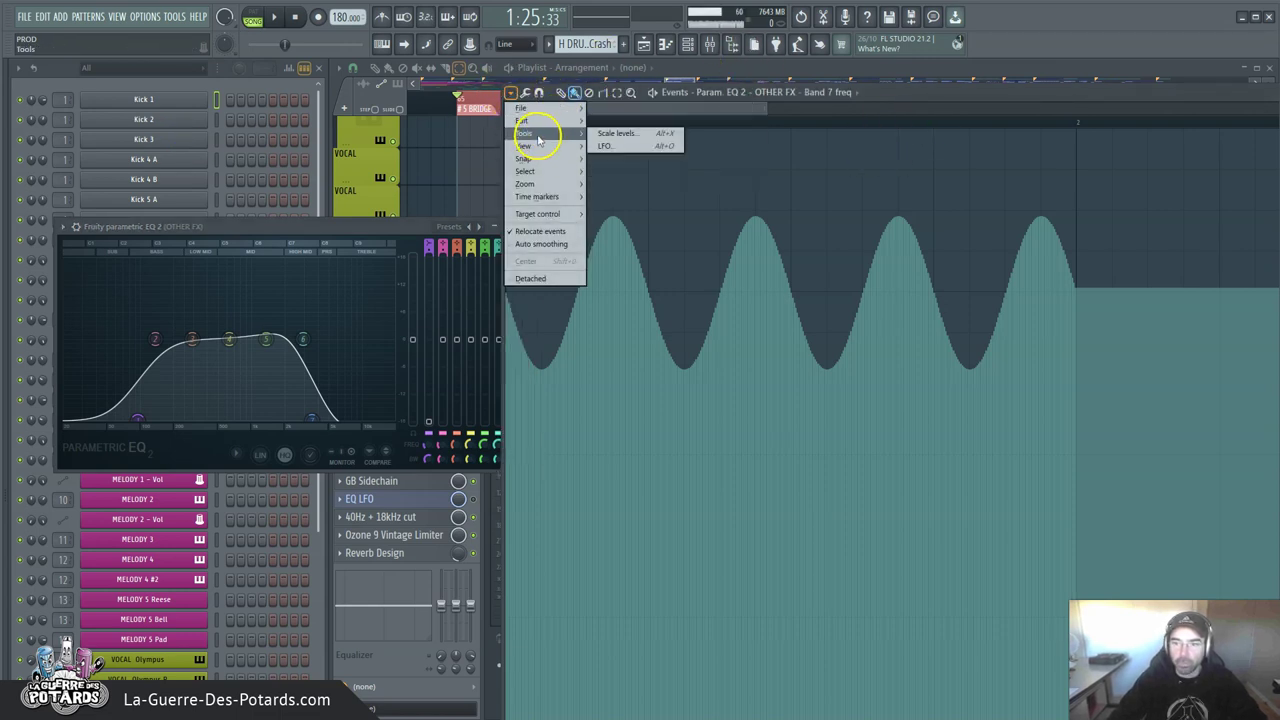
left_click(608, 147)
left_click(186, 179)
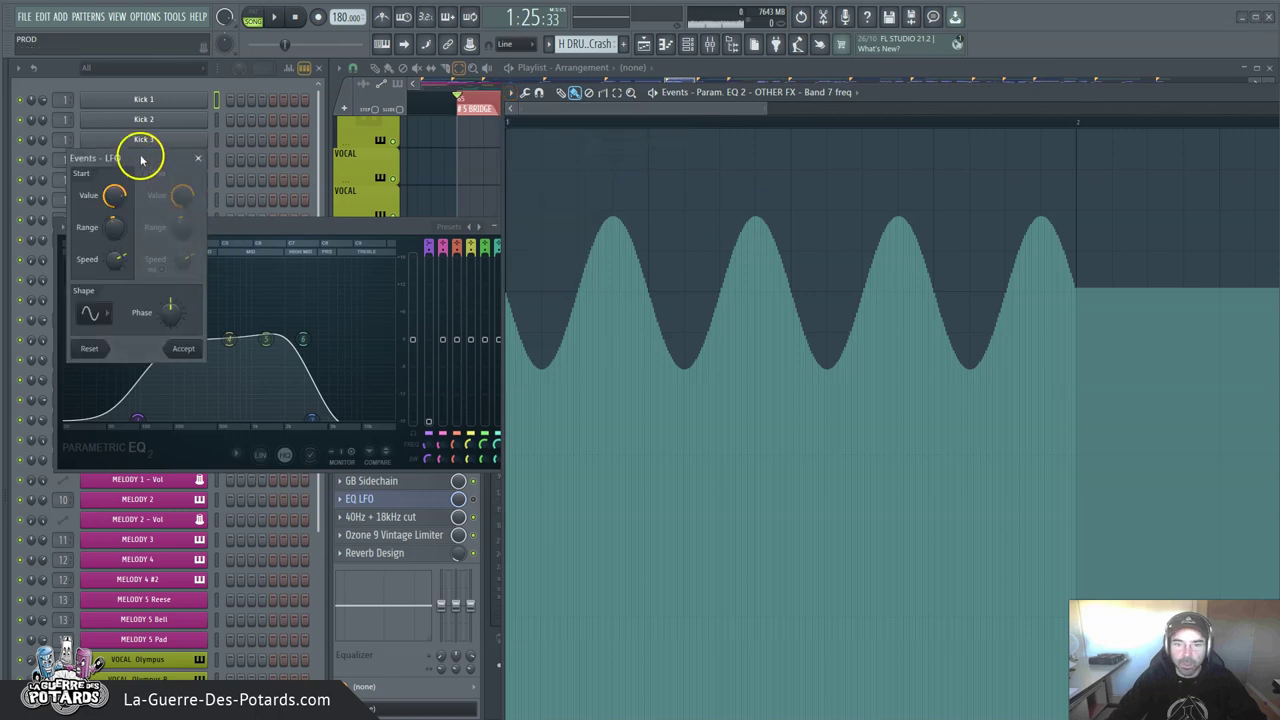
left_click_drag(141, 160, 710, 151)
left_click(678, 229)
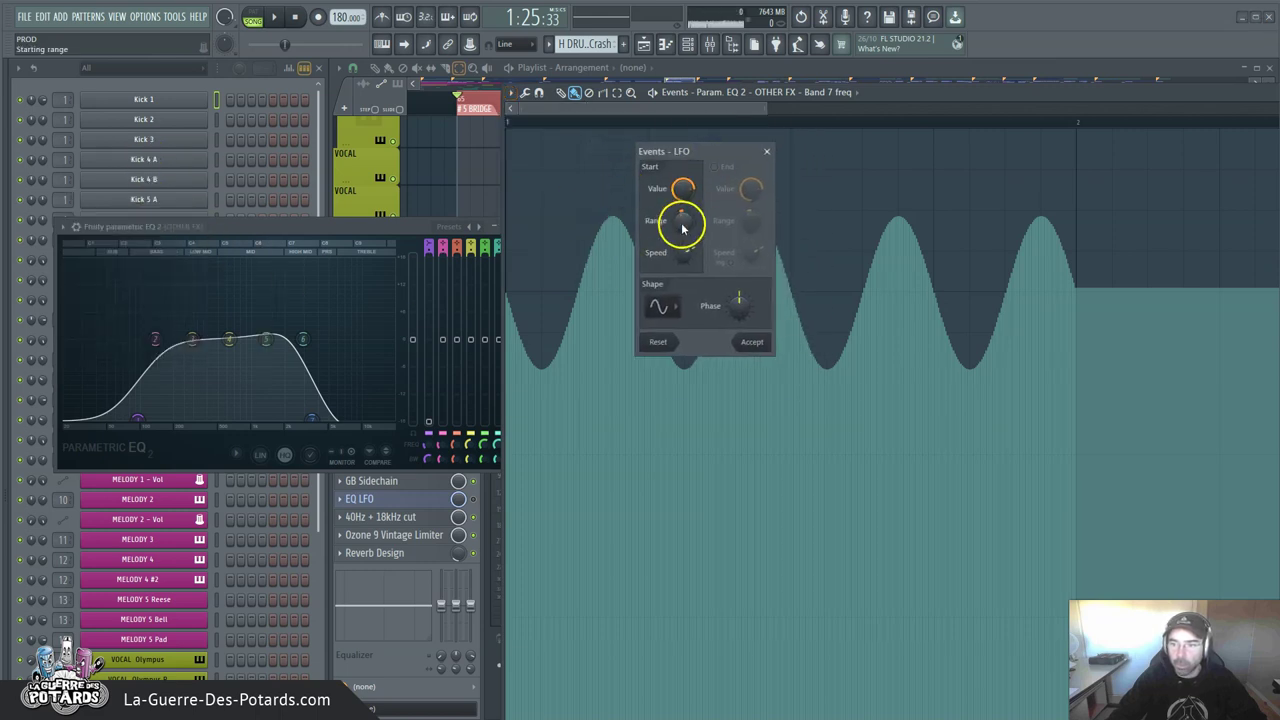
left_click_drag(685, 228, 547, 274)
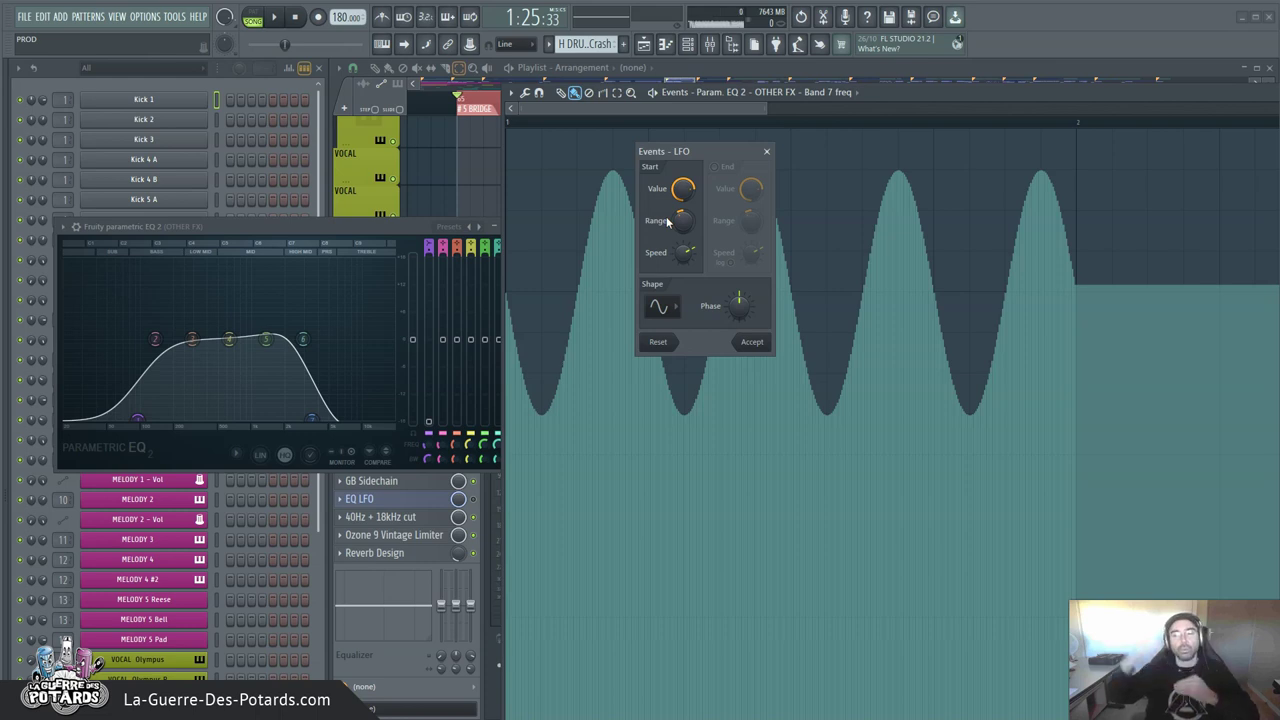
left_click_drag(682, 220, 653, 457)
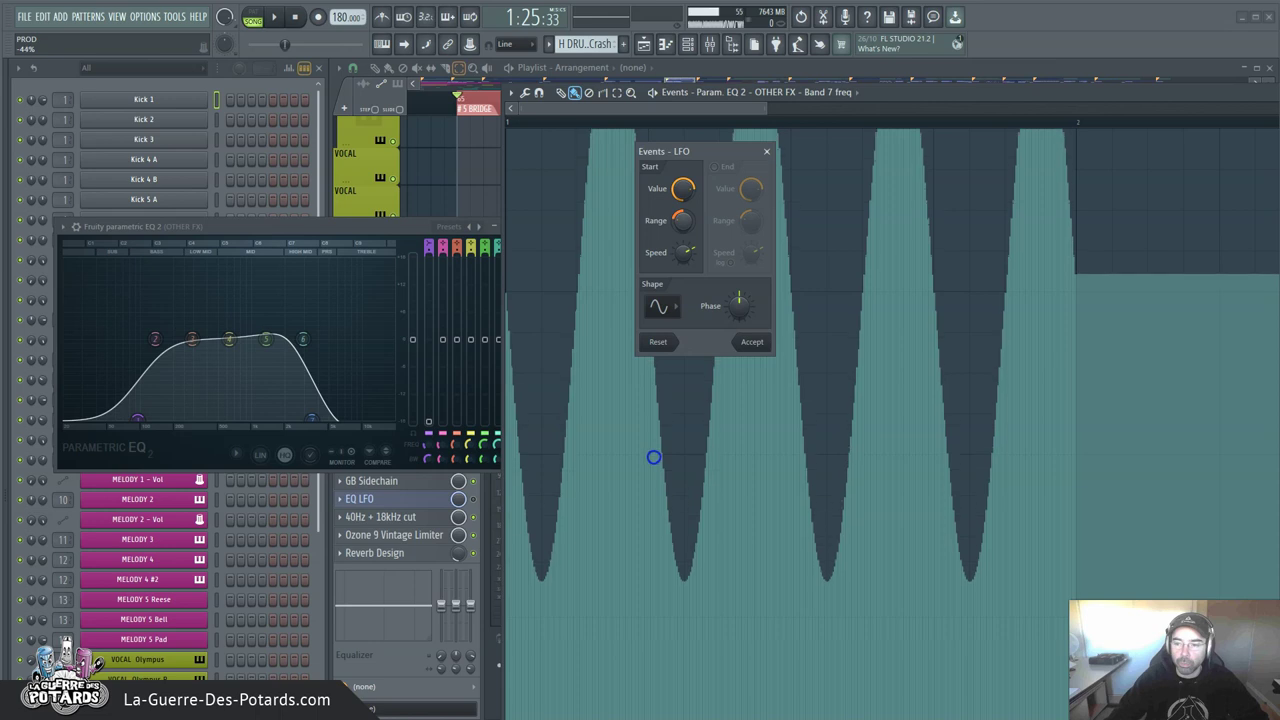
left_click(752, 342)
key("space")
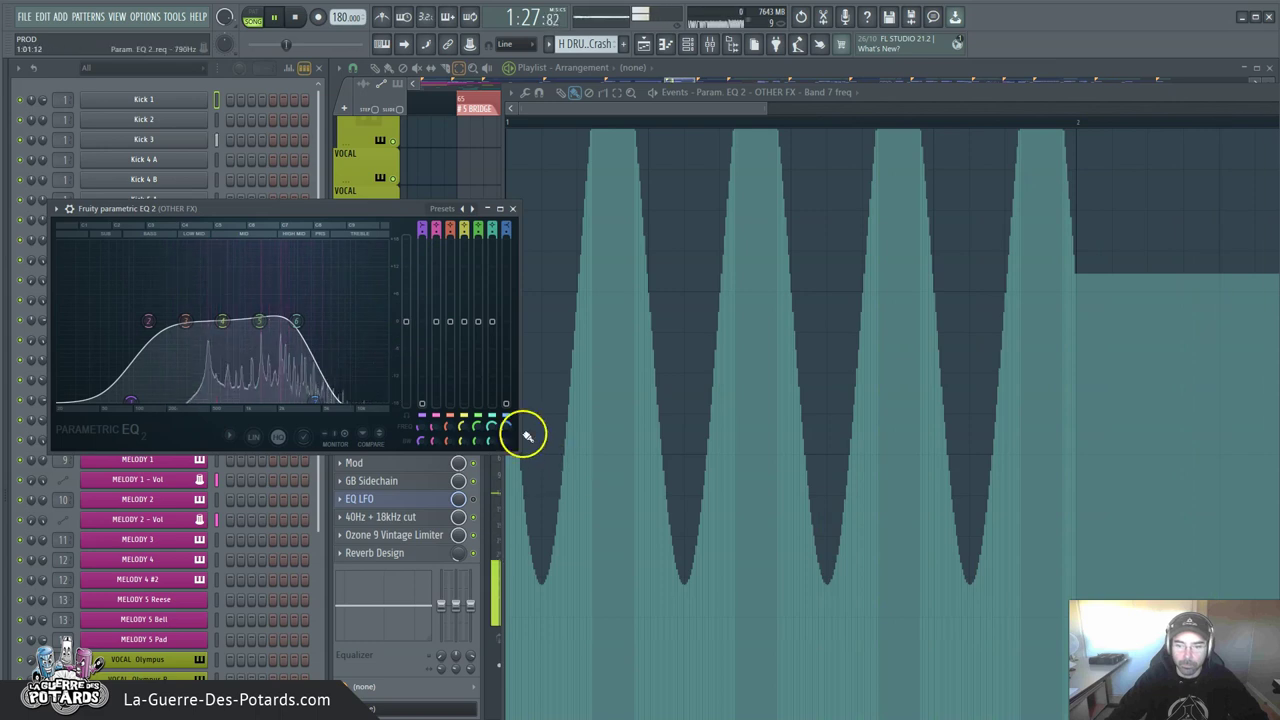
left_click(296, 17)
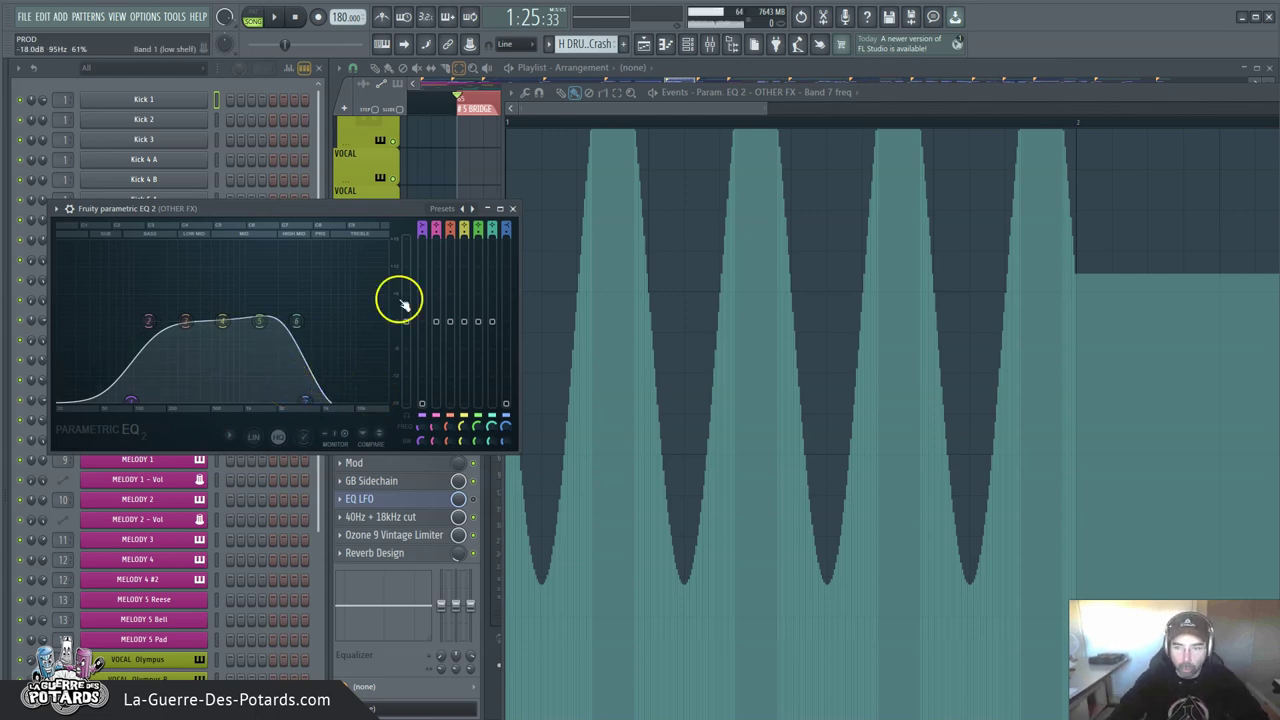
Narrow the start range of the band 7 frequency LFO, set its start value to 69% and accept it.
left_click(511, 92)
mouse_move(540, 135)
left_click(614, 157)
left_click_drag(152, 152, 739, 208)
left_click_drag(707, 278, 720, 133)
left_click(663, 311)
left_click_drag(704, 247, 688, 318)
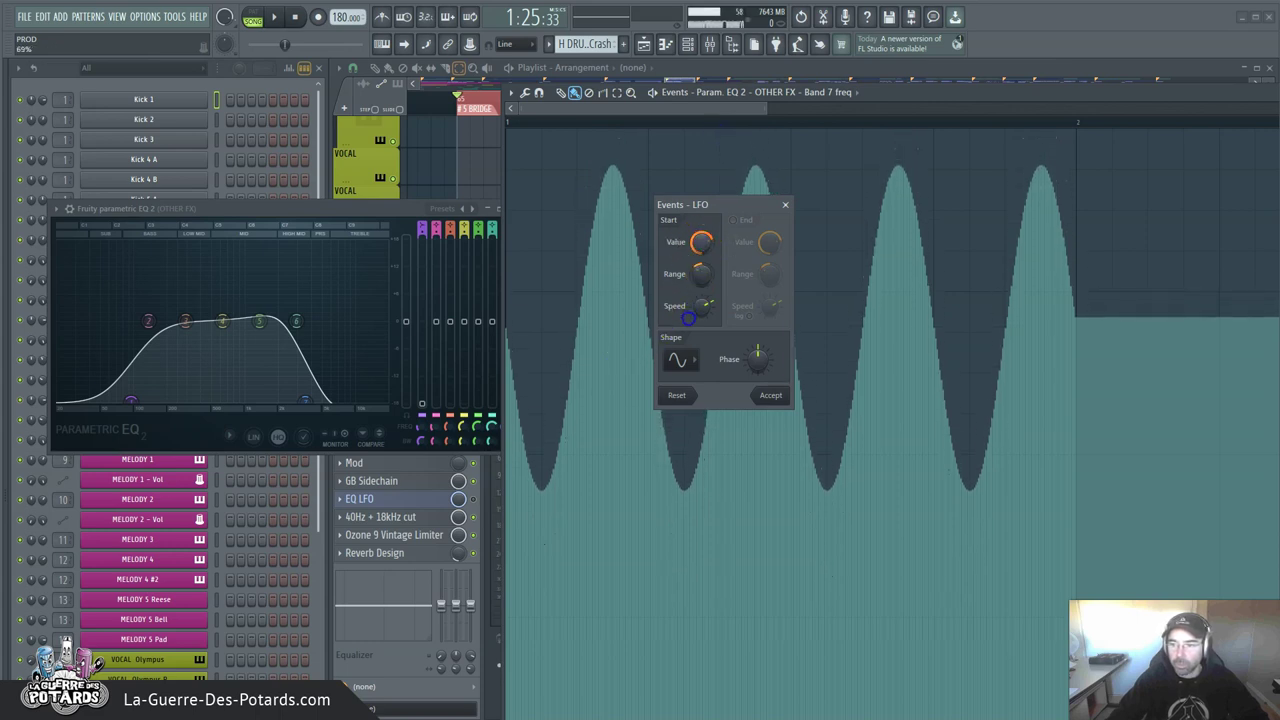
left_click(771, 396)
Play a short stretch of the bridge to check the readjusted band 7 frequency sweep, and stop playback.
left_click(392, 209)
key("space")
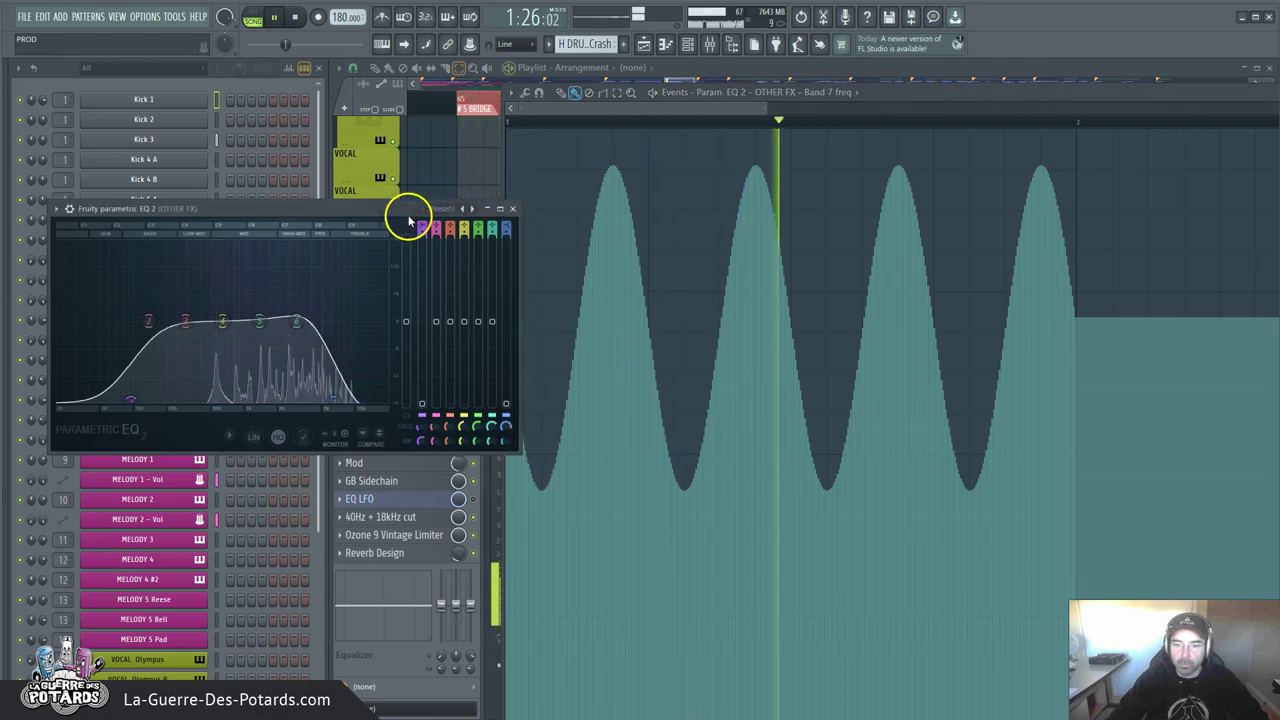
left_click(296, 17)
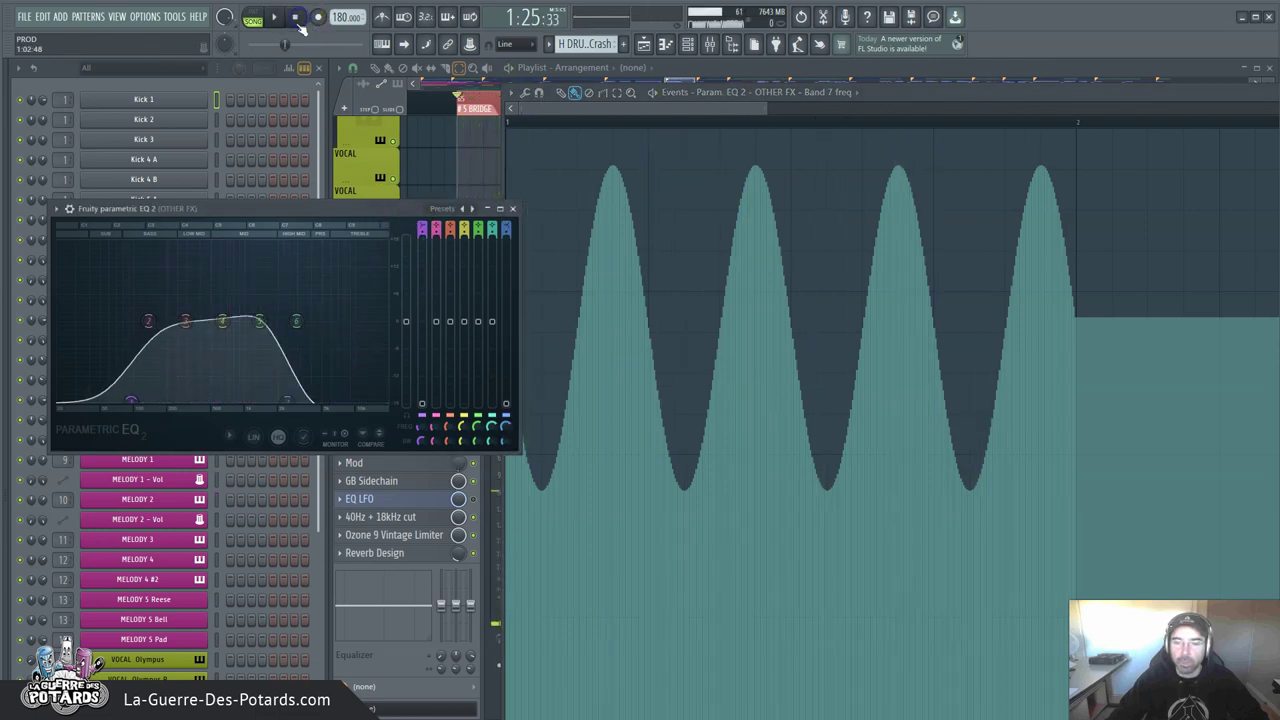
Shape band 5 of the EQ into a narrow peak with 5% bandwidth and a level of about 9.6 dB.
mouse_move(329, 206)
left_mouse_down()
mouse_move(362, 196)
mouse_move(350, 209)
left_mouse_up()
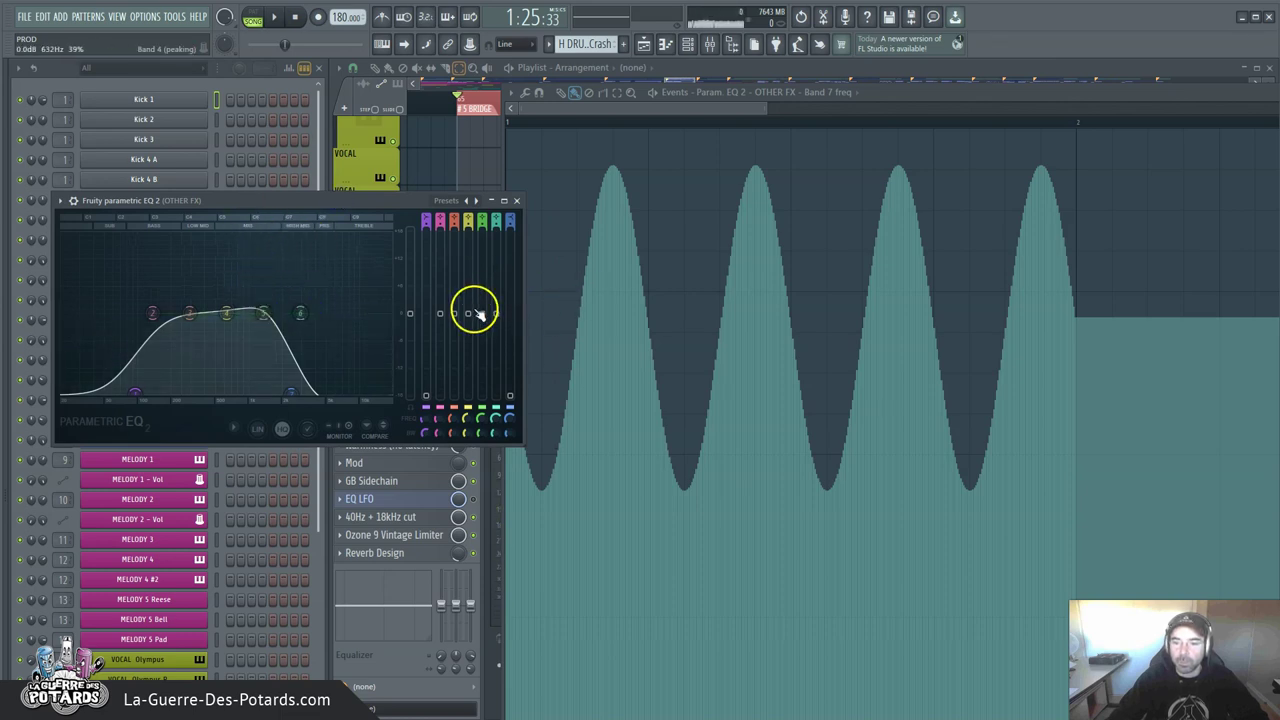
left_click_drag(485, 312, 484, 251)
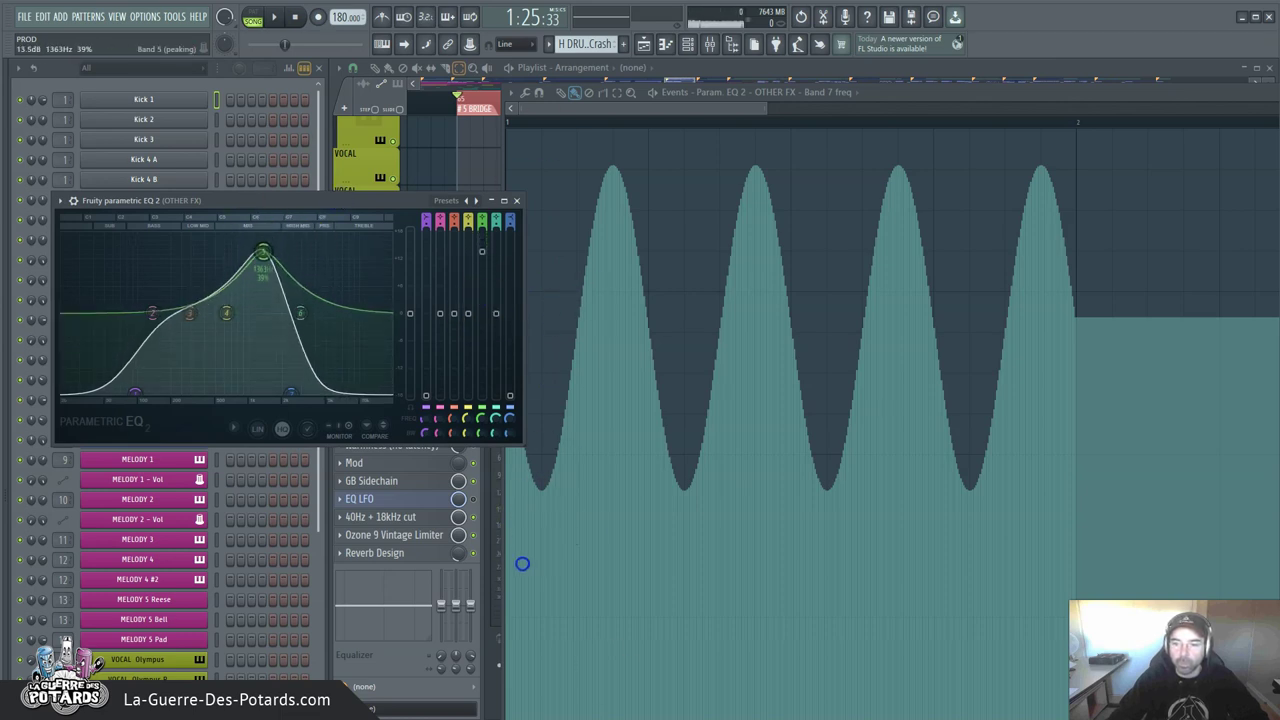
scroll(264, 254, "up", 5)
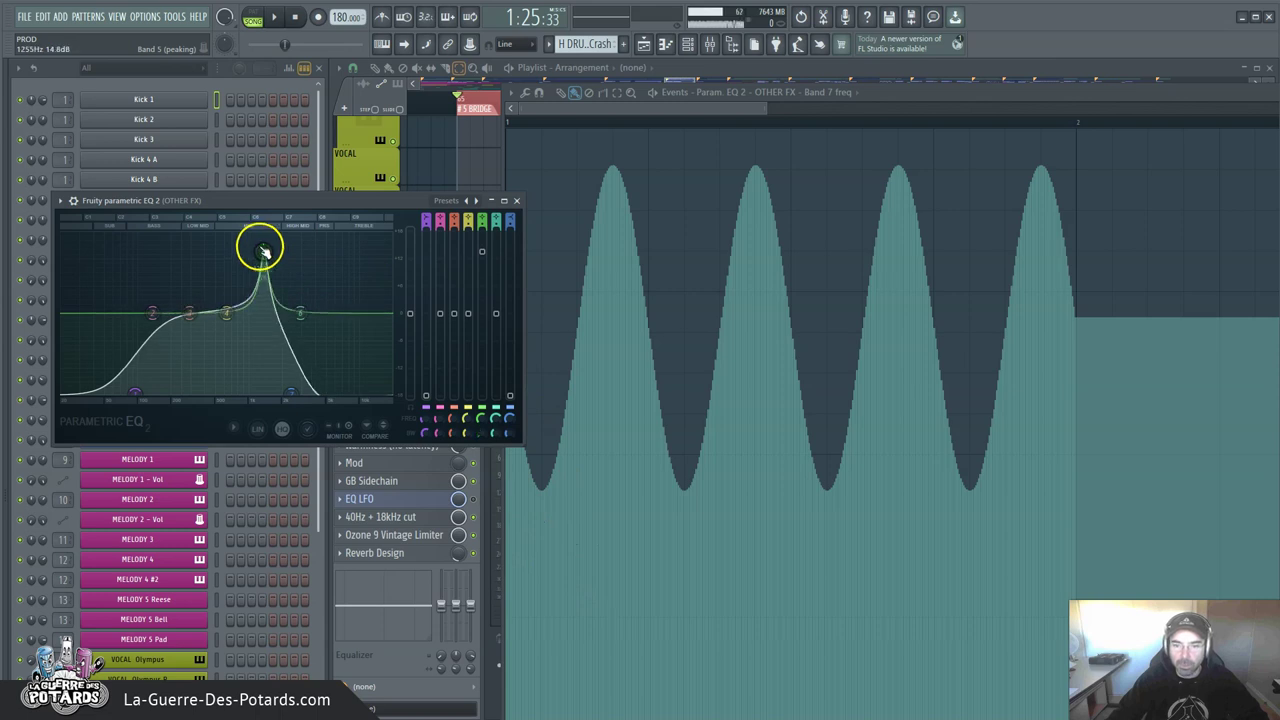
scroll(264, 254, "down", 3)
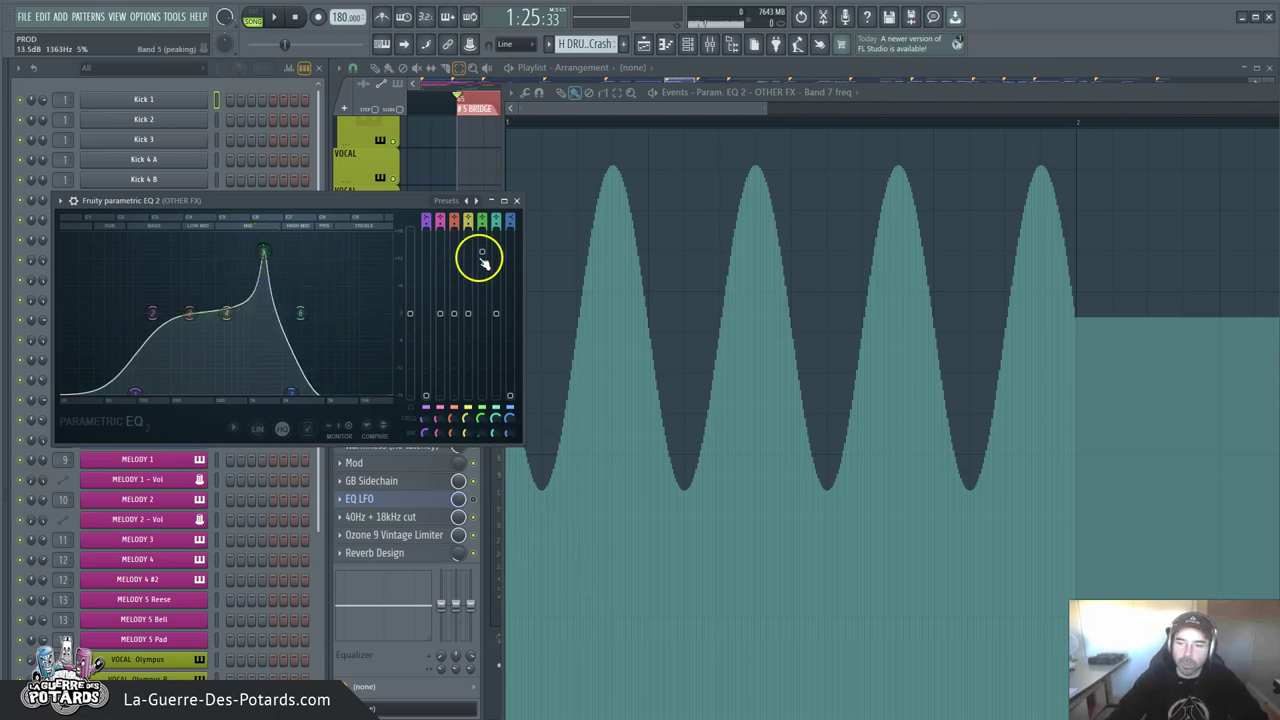
mouse_move(483, 245)
left_mouse_down()
mouse_move(474, 56)
mouse_move(397, 630)
mouse_move(616, 413)
mouse_move(470, 200)
mouse_move(463, 260)
left_mouse_up()
left_click_drag(468, 169, 437, 712)
left_click_drag(482, 381, 529, 503)
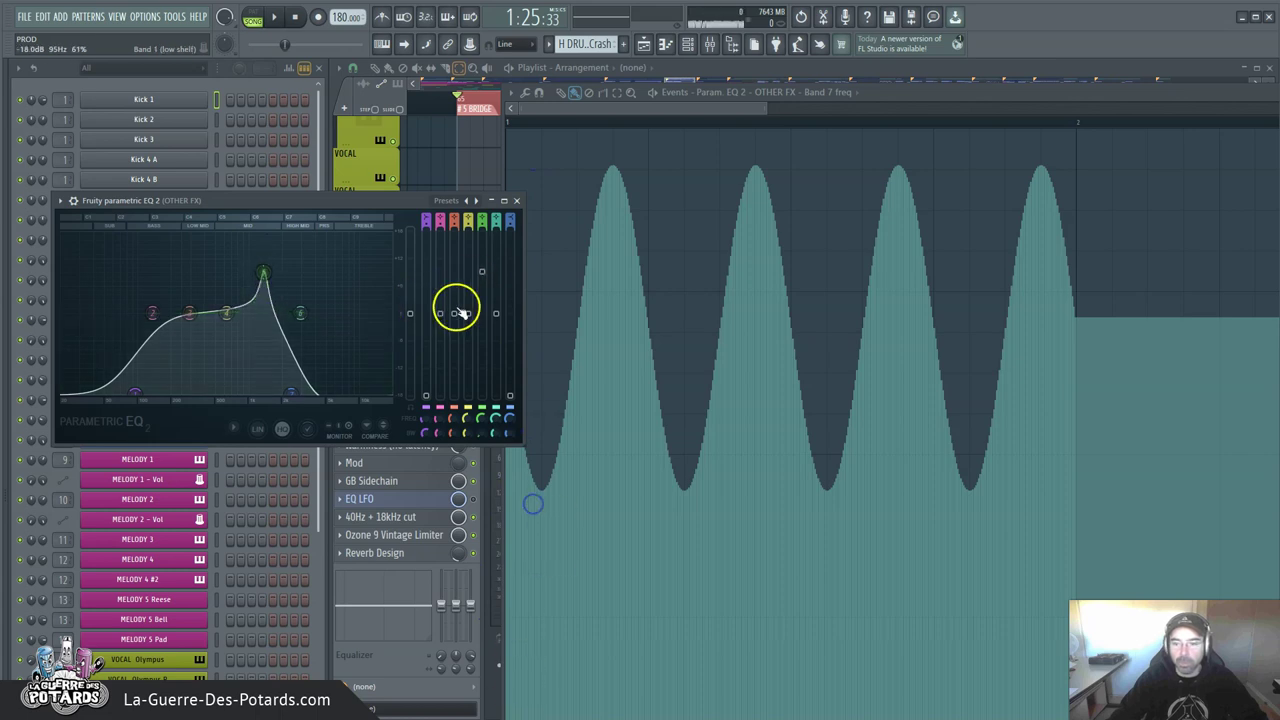
Open the event editor for the band 5 level and generate a sine LFO with the speed set to 4 steps.
right_click(483, 270)
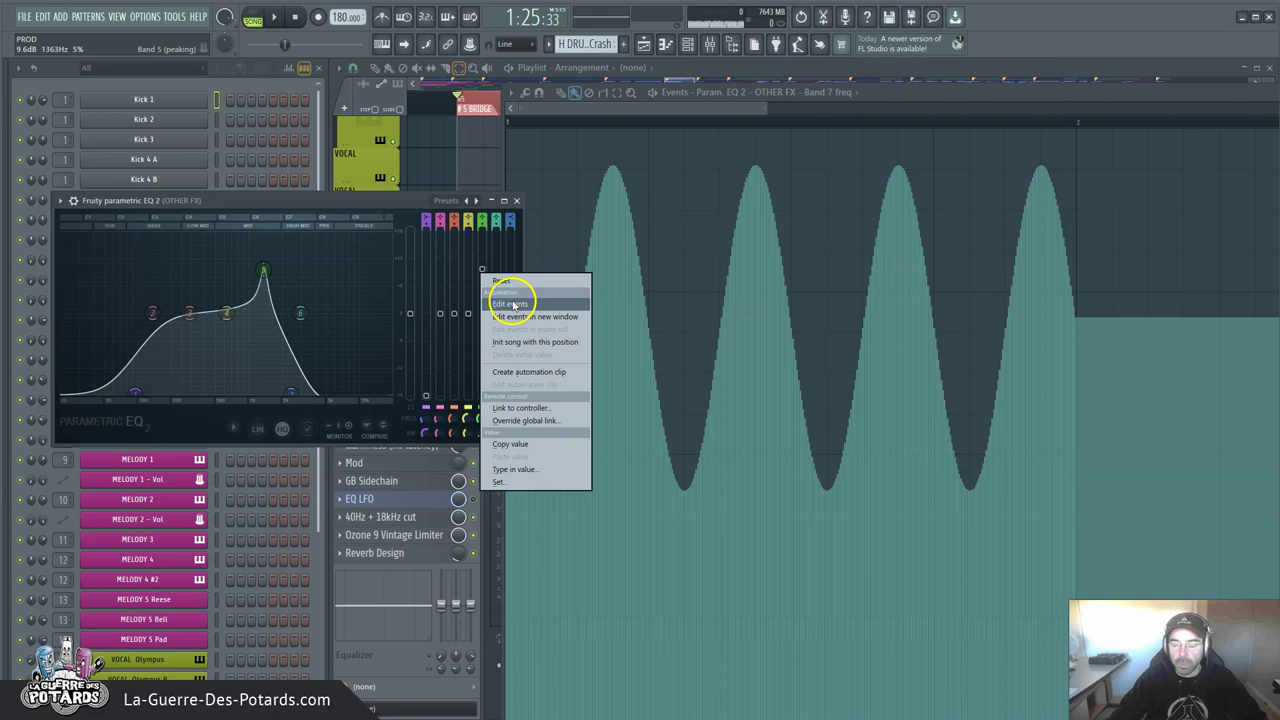
left_click(513, 304)
left_click(512, 92)
mouse_move(526, 135)
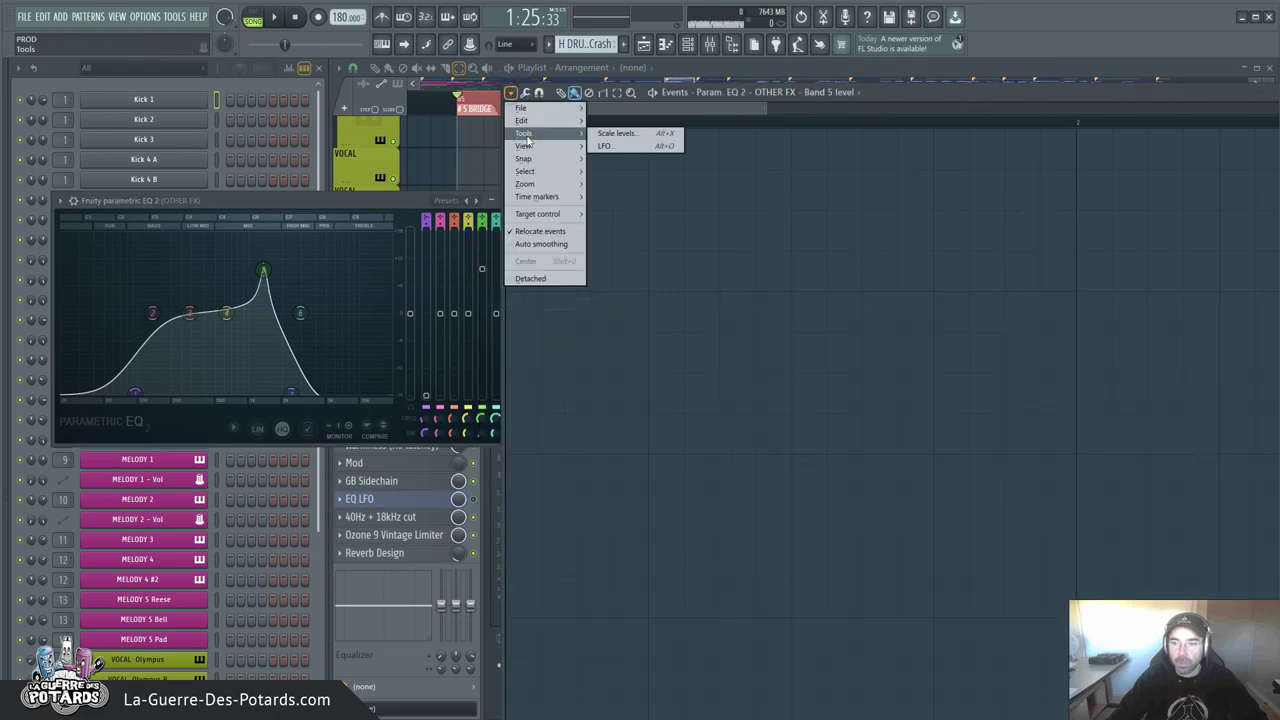
left_click(607, 145)
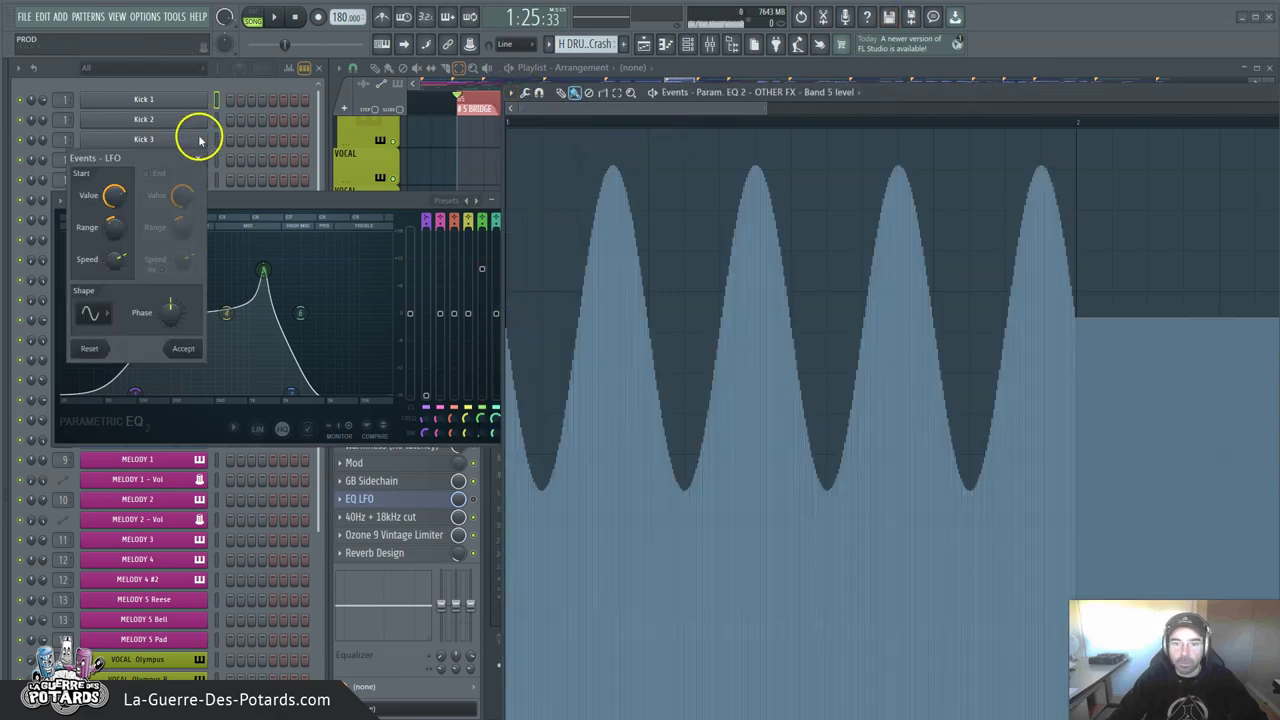
left_click_drag(156, 162, 790, 192)
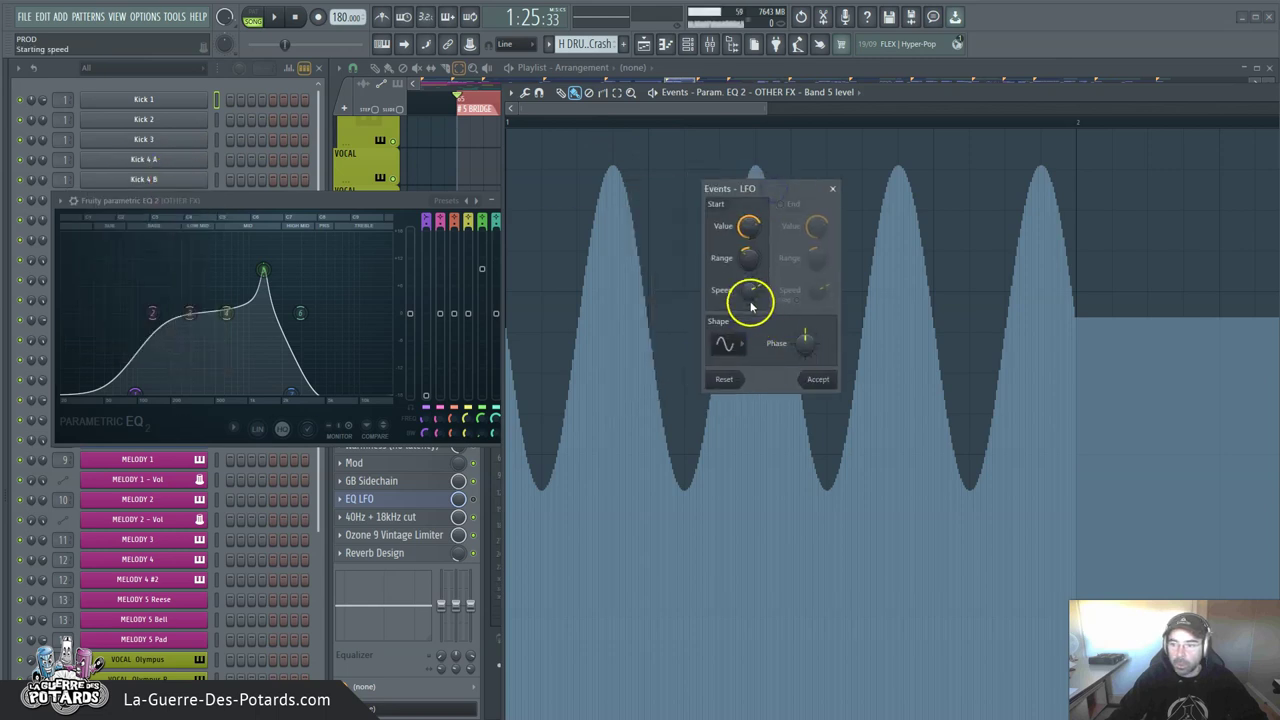
left_click(750, 293)
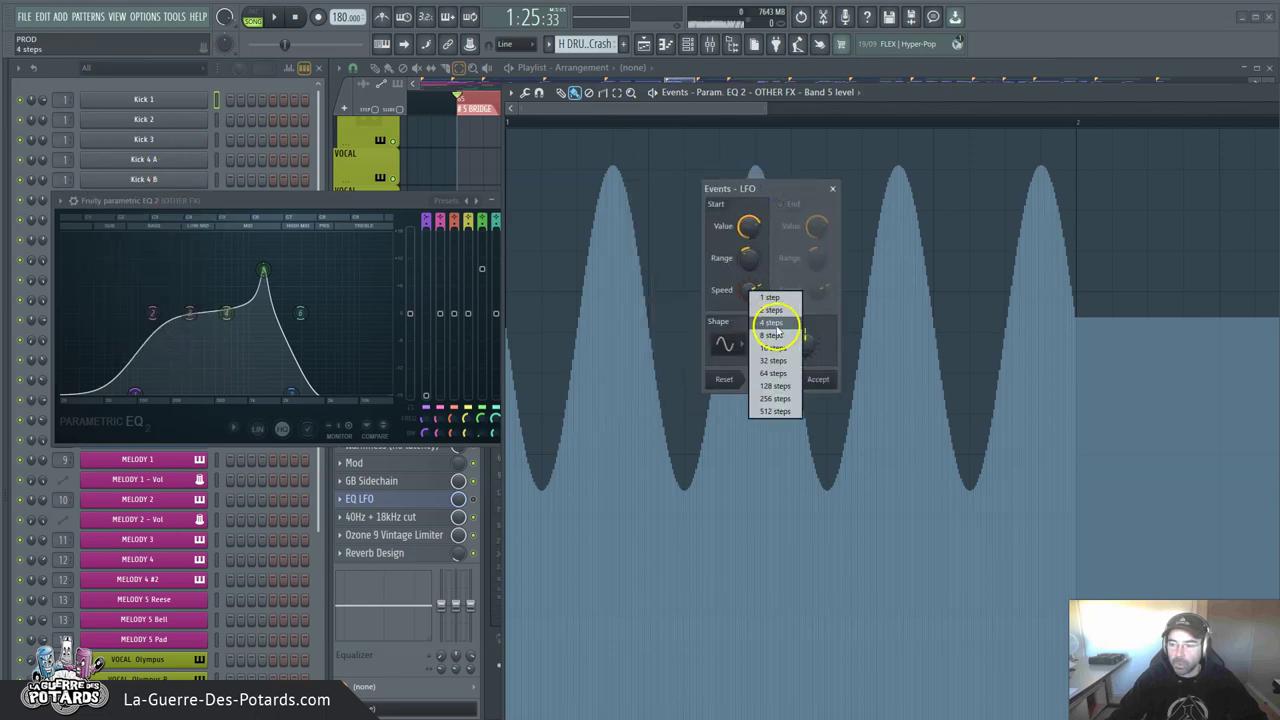
left_click(775, 324)
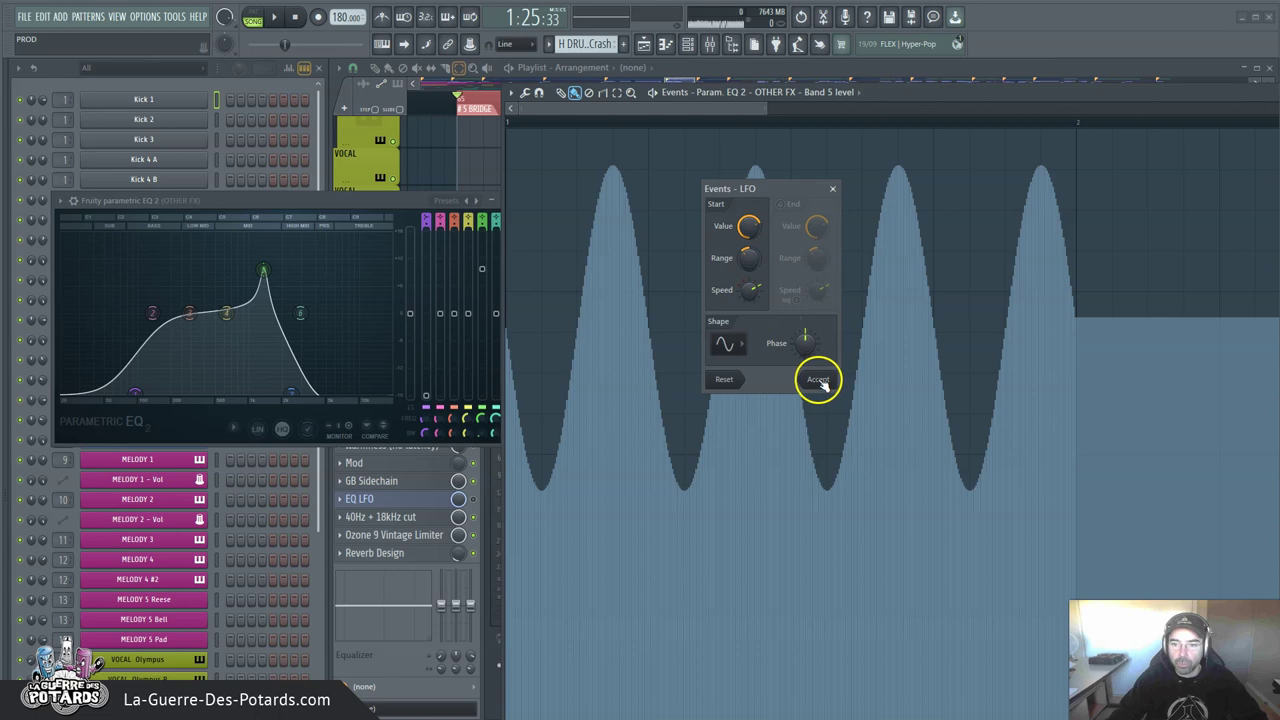
left_click(818, 380)
Play a short stretch of the bridge to check the band 5 level LFO, and stop playback.
left_click(386, 196)
key("space")
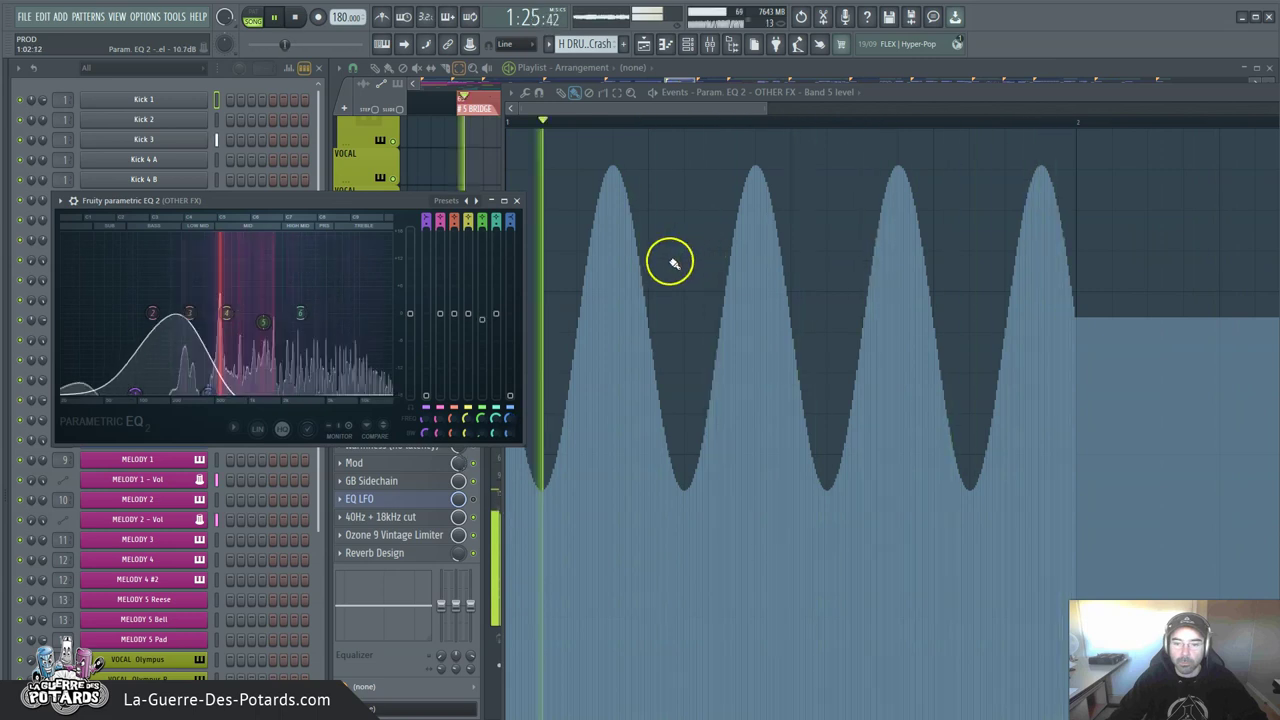
left_click(297, 17)
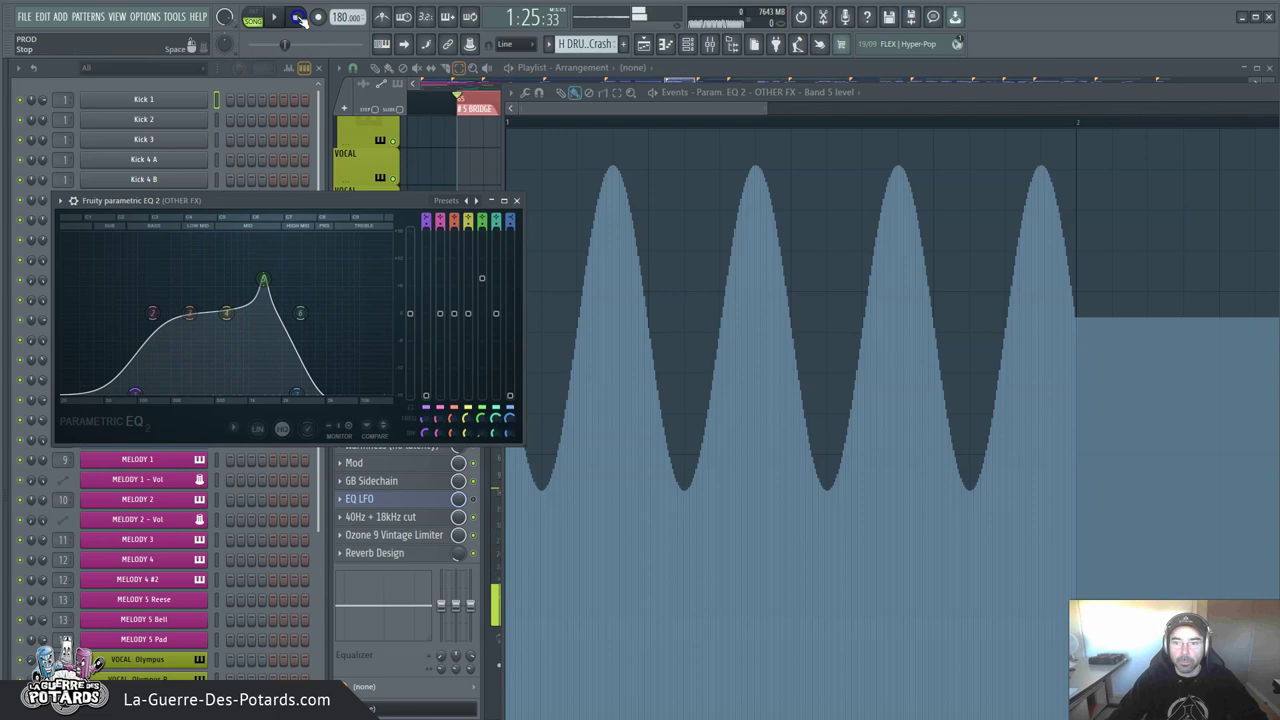
Regenerate the band 5 level LFO with its start speed set to 16 steps and accept it.
left_click(510, 93)
mouse_move(530, 137)
left_click(610, 136)
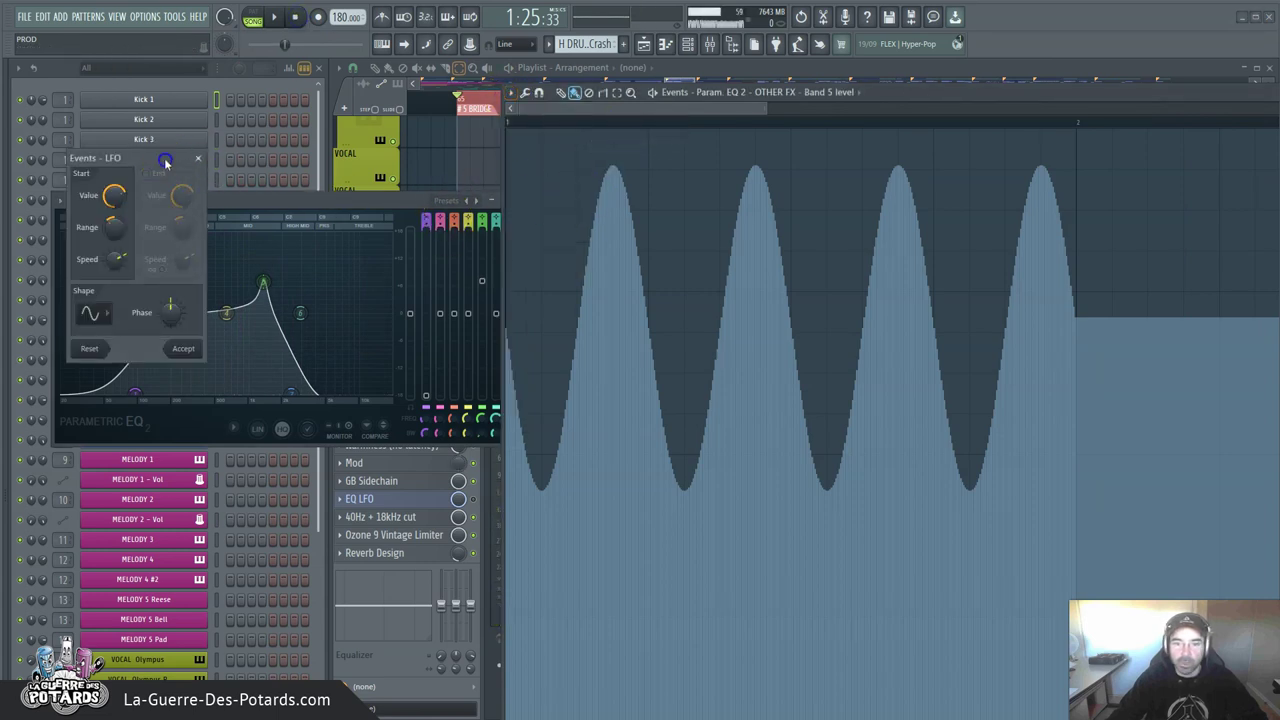
left_click_drag(165, 162, 744, 184)
left_click(697, 282)
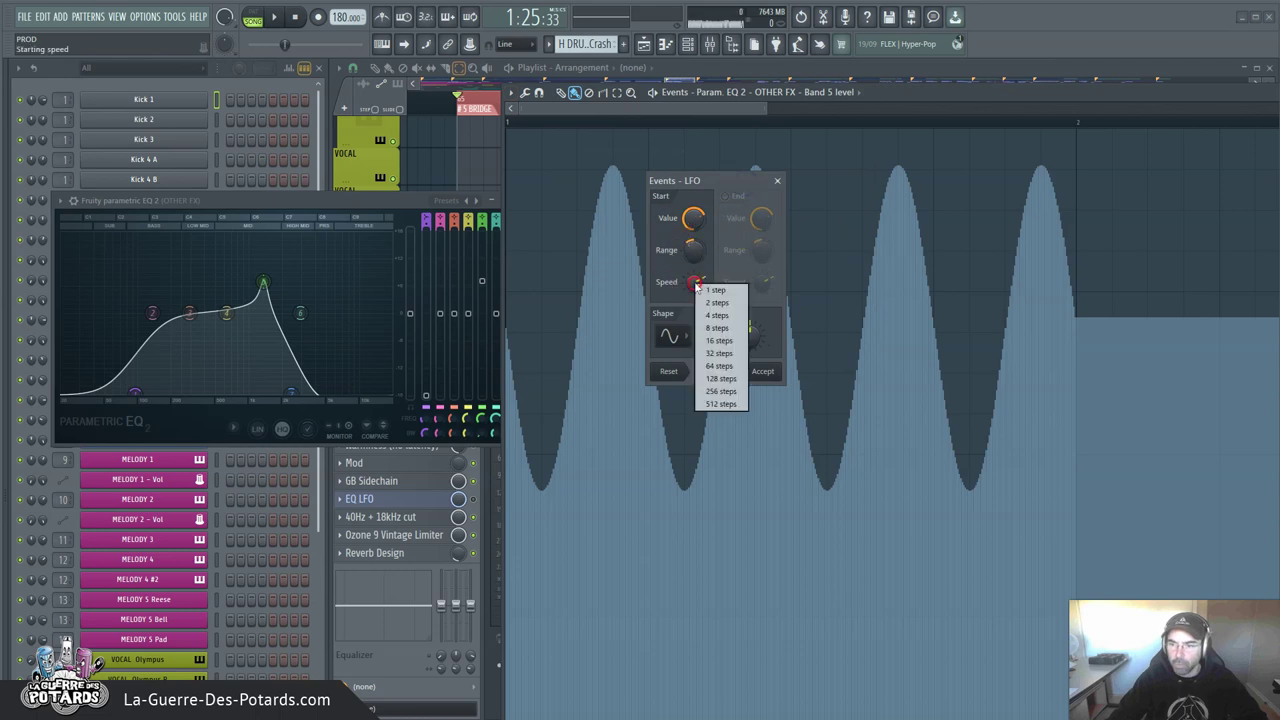
left_click(724, 343)
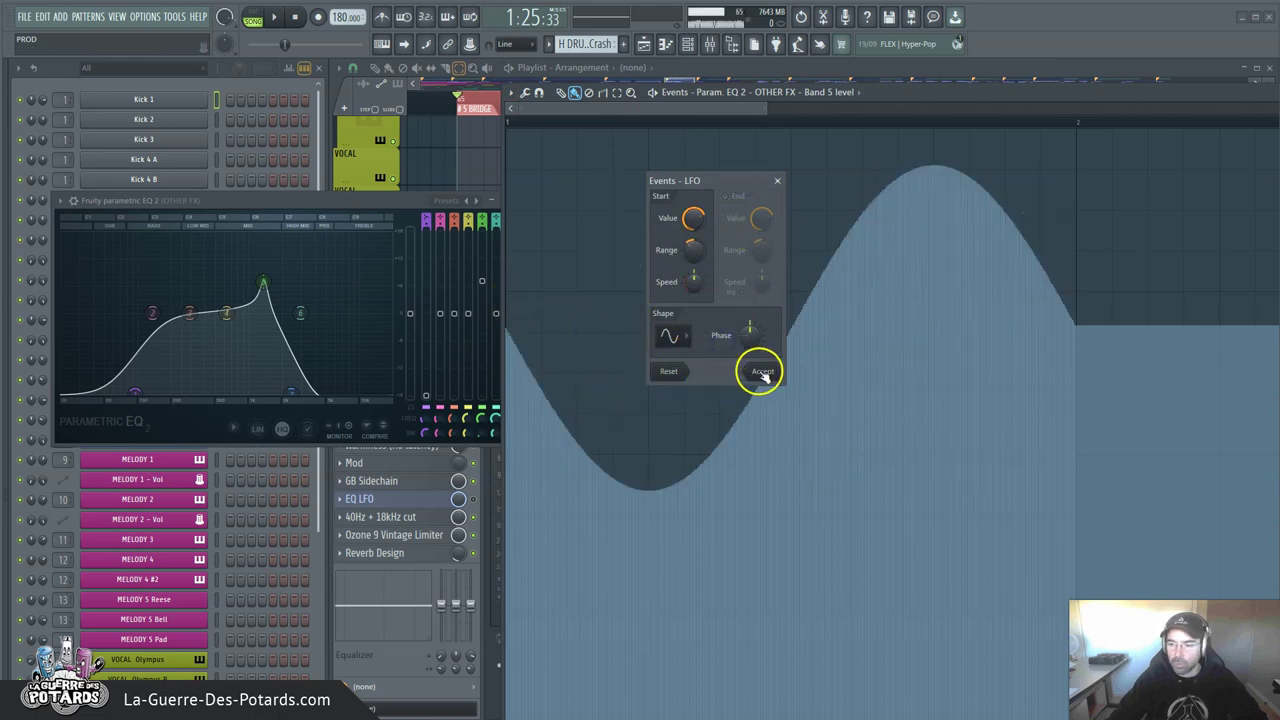
left_click(762, 372)
Play the bridge to check the slower band 5 level movement, stop playback, and position the EQ window over the channel rack and event editor.
left_click(278, 24)
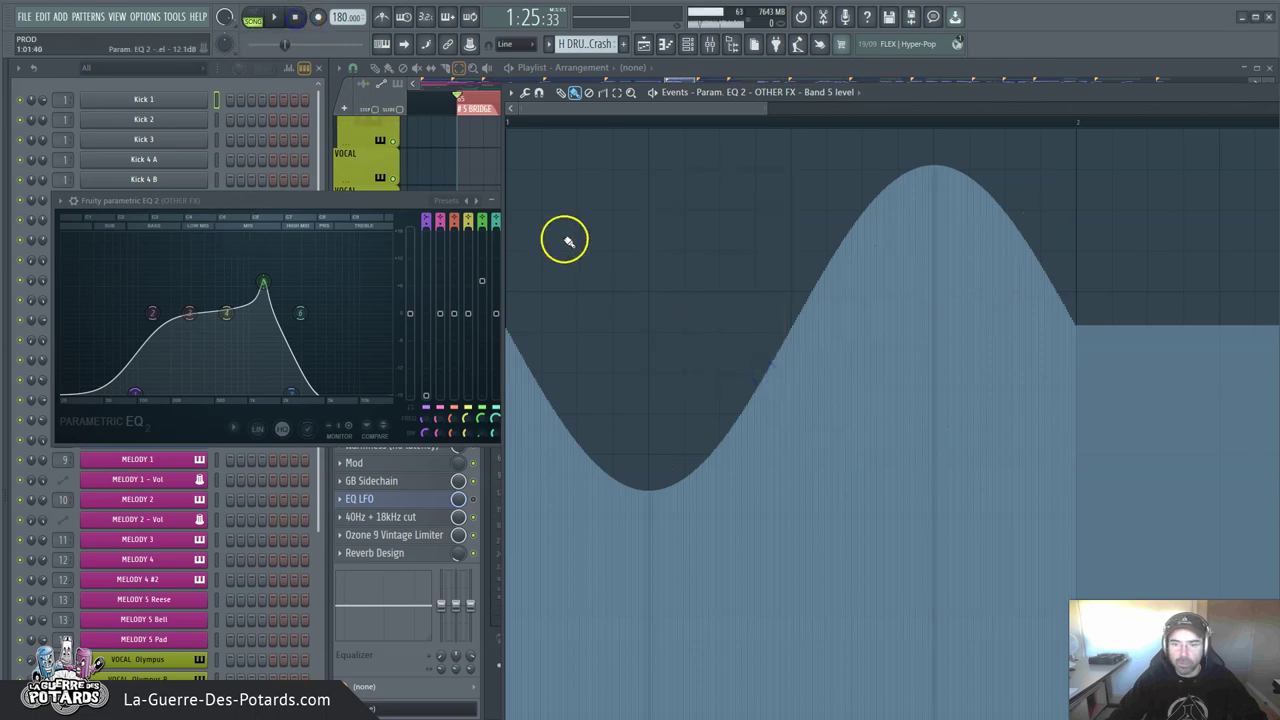
left_click_drag(366, 200, 430, 170)
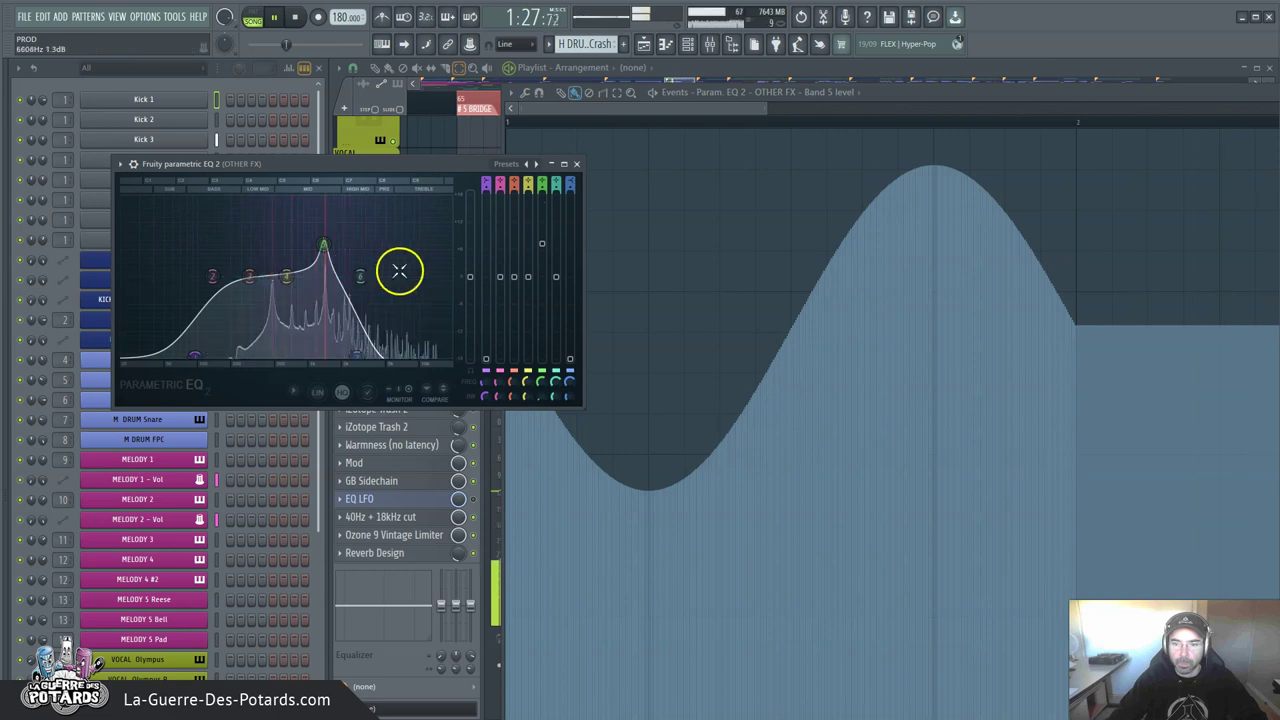
left_click(295, 18)
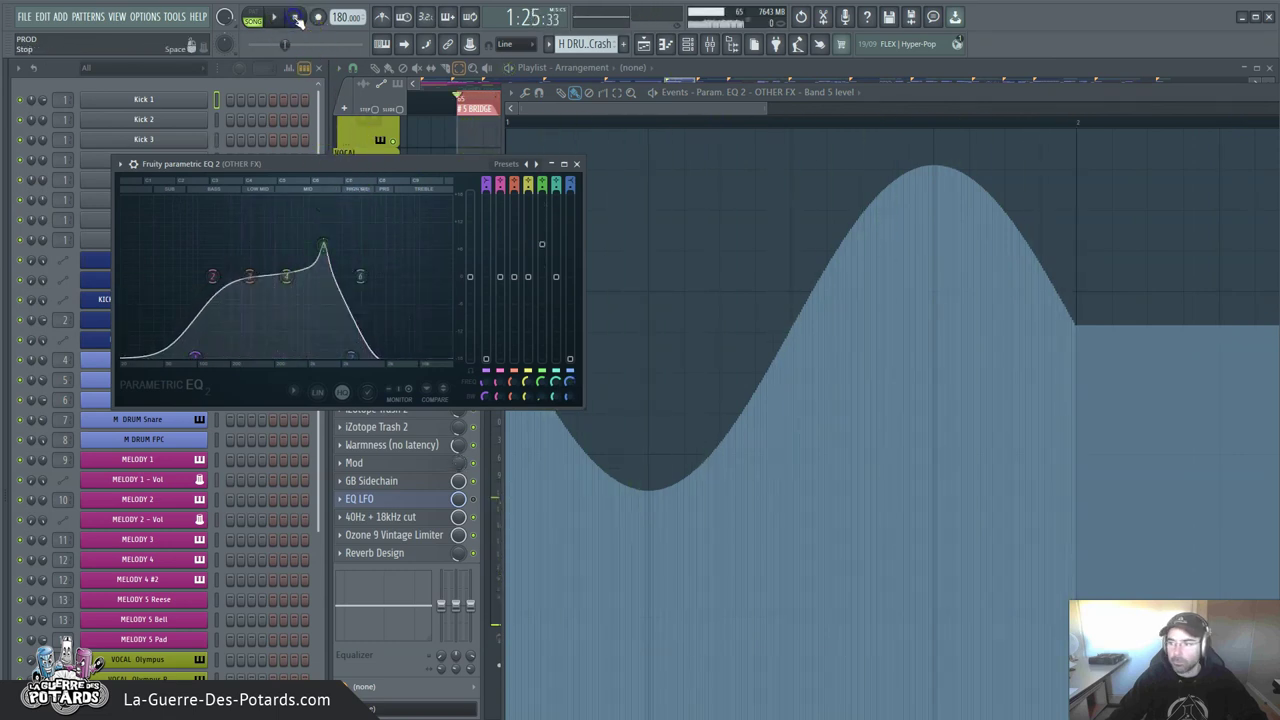
left_click_drag(473, 173, 243, 215)
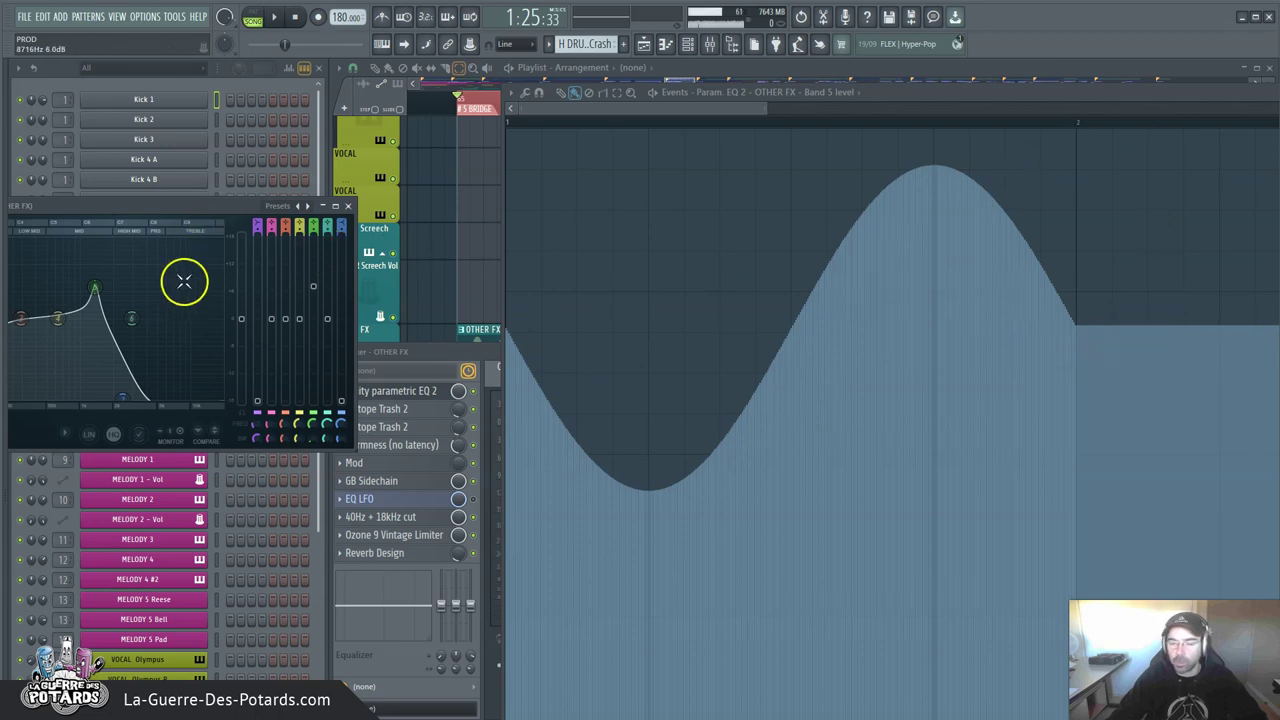
left_click_drag(220, 210, 550, 167)
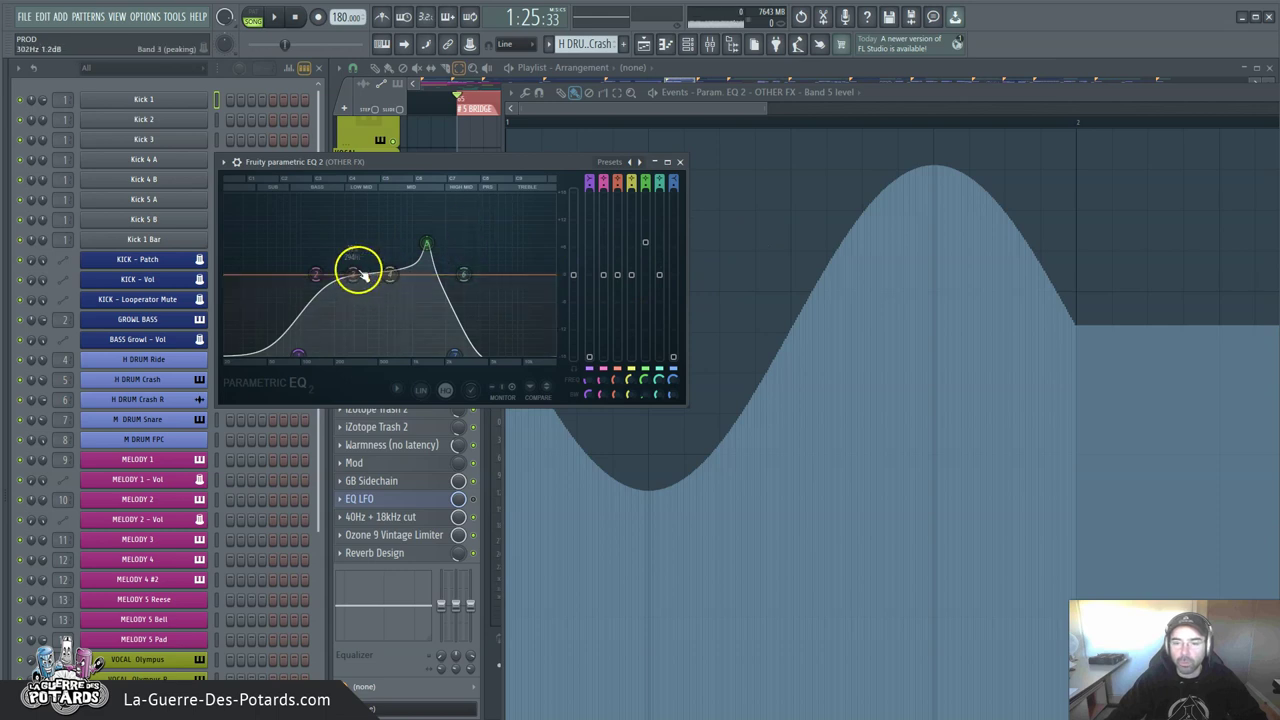
Narrow band 1 of the EQ to a 0% width and open the event editor for the band 1 width.
left_click_drag(305, 367, 366, 360)
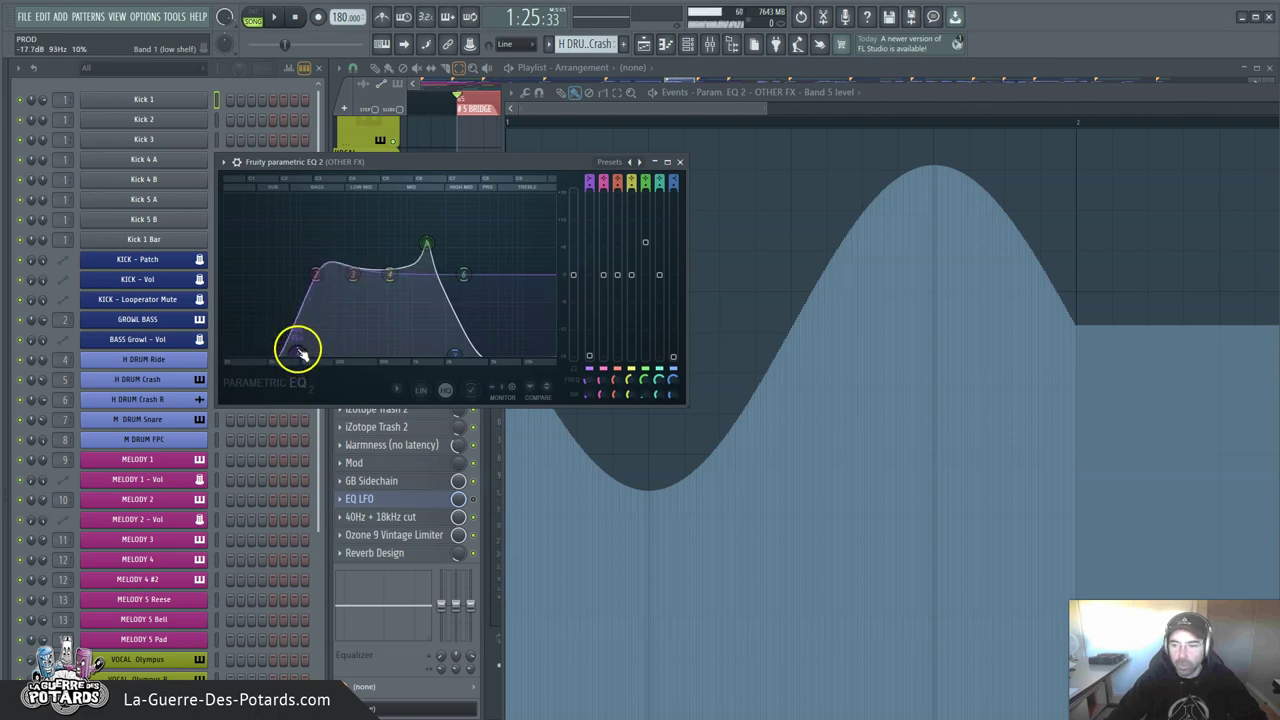
left_click(589, 394)
left_click_drag(794, 358, 592, 406)
right_click(596, 397)
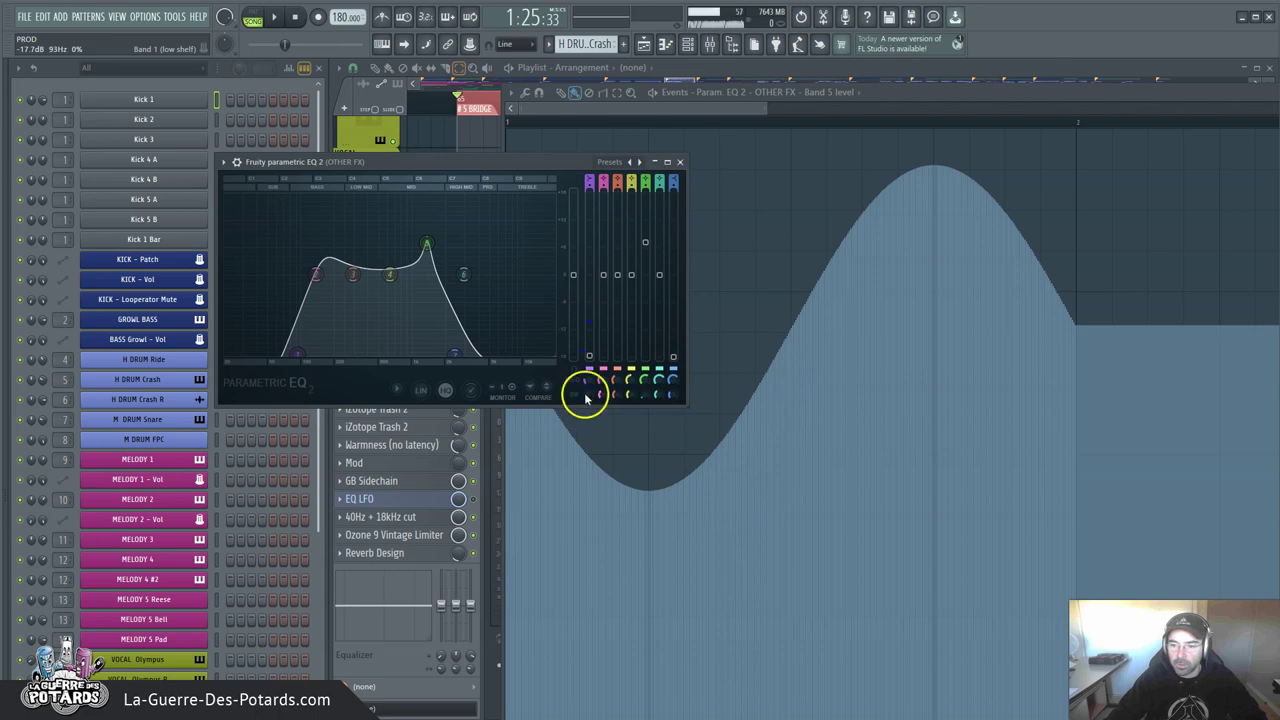
left_click(618, 426)
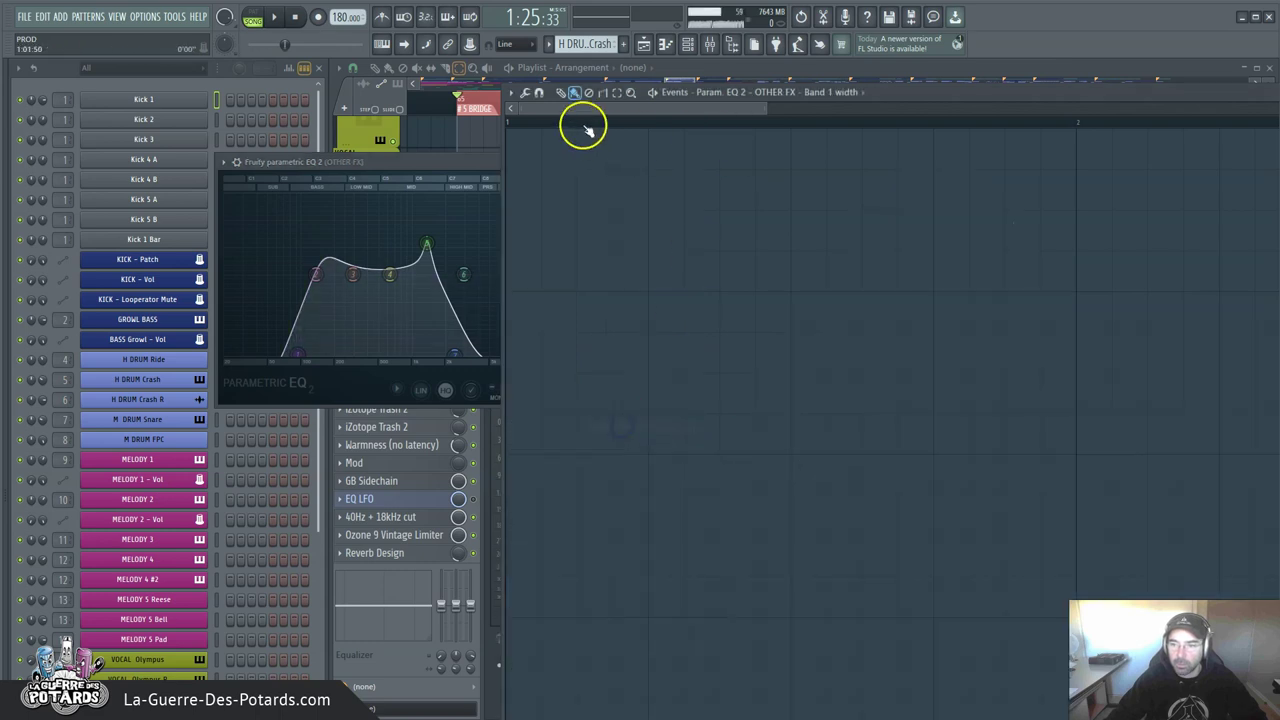
Generate a sine LFO for the band 1 width with a speed of 64 steps and a lower start value, and accept it.
left_click(510, 92)
mouse_move(524, 133)
left_click(625, 145)
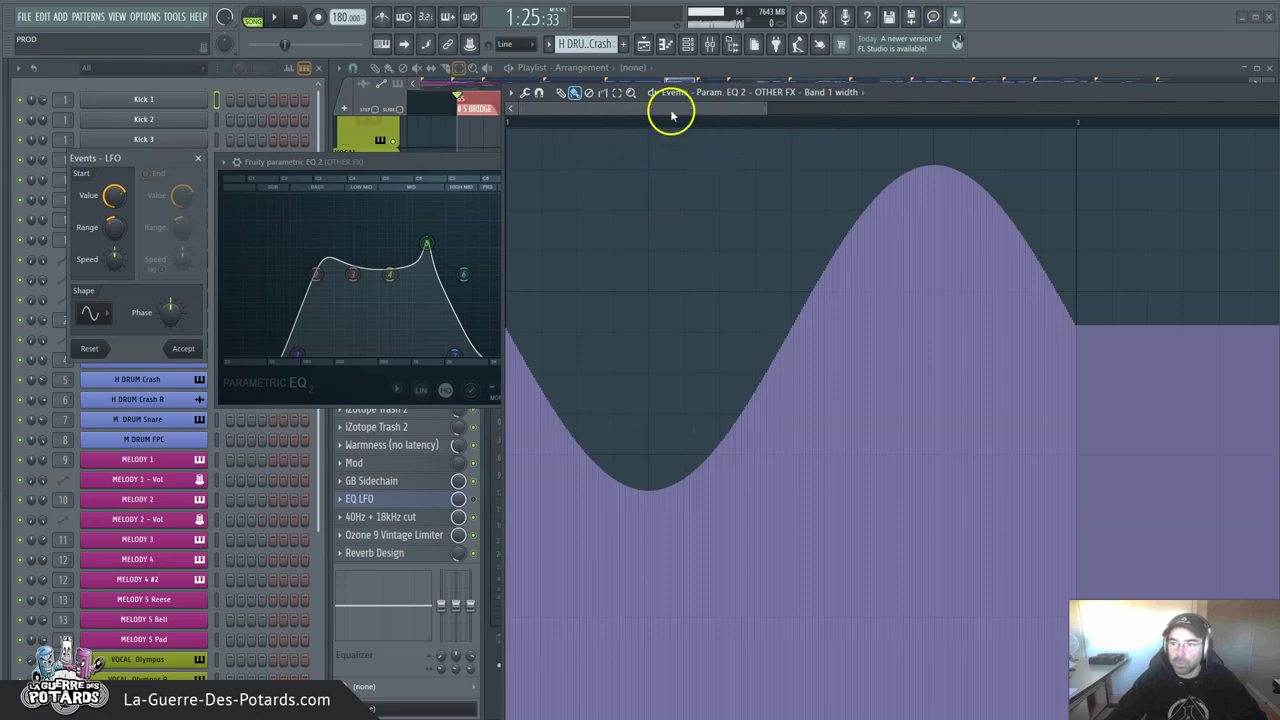
left_click_drag(166, 176, 718, 192)
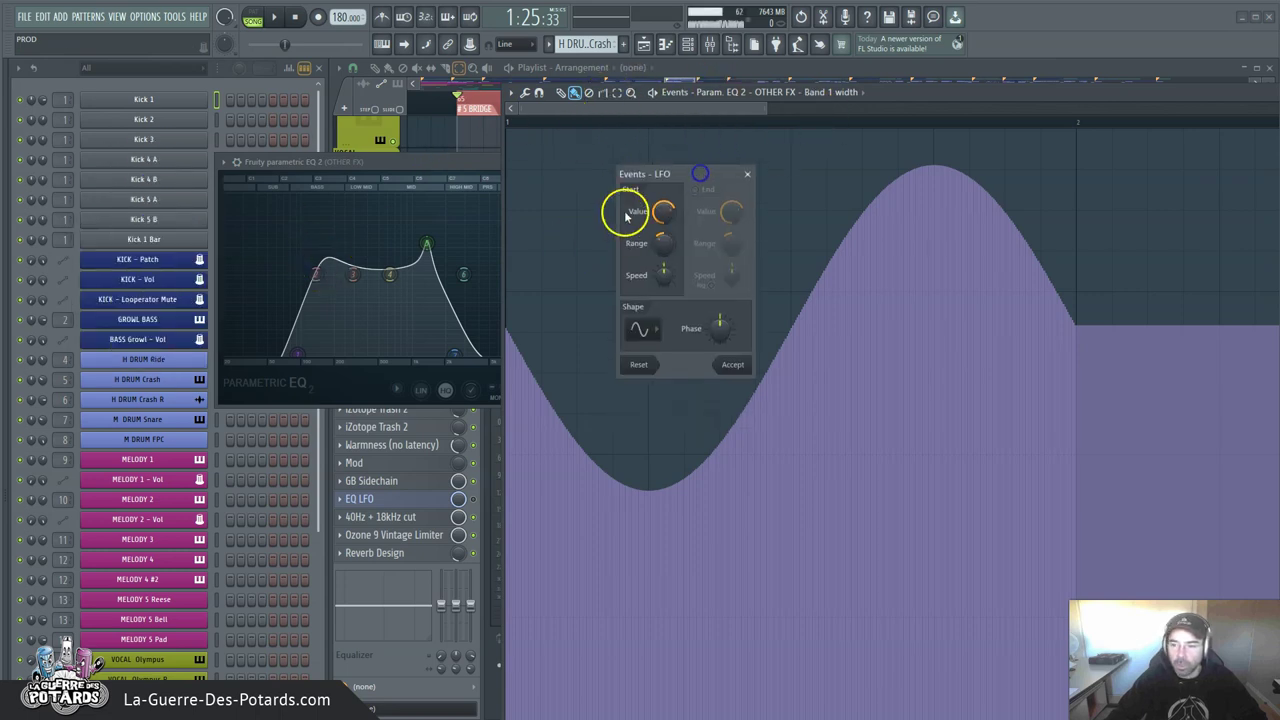
left_click(665, 277)
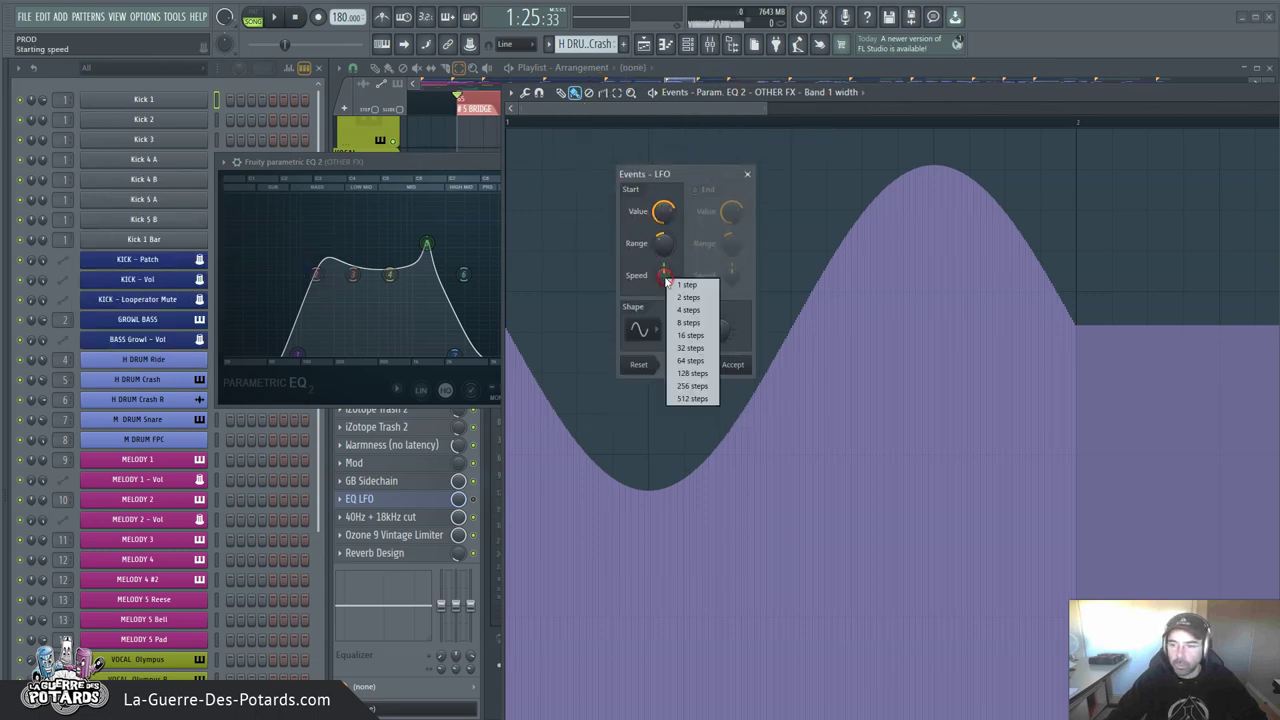
left_click(697, 362)
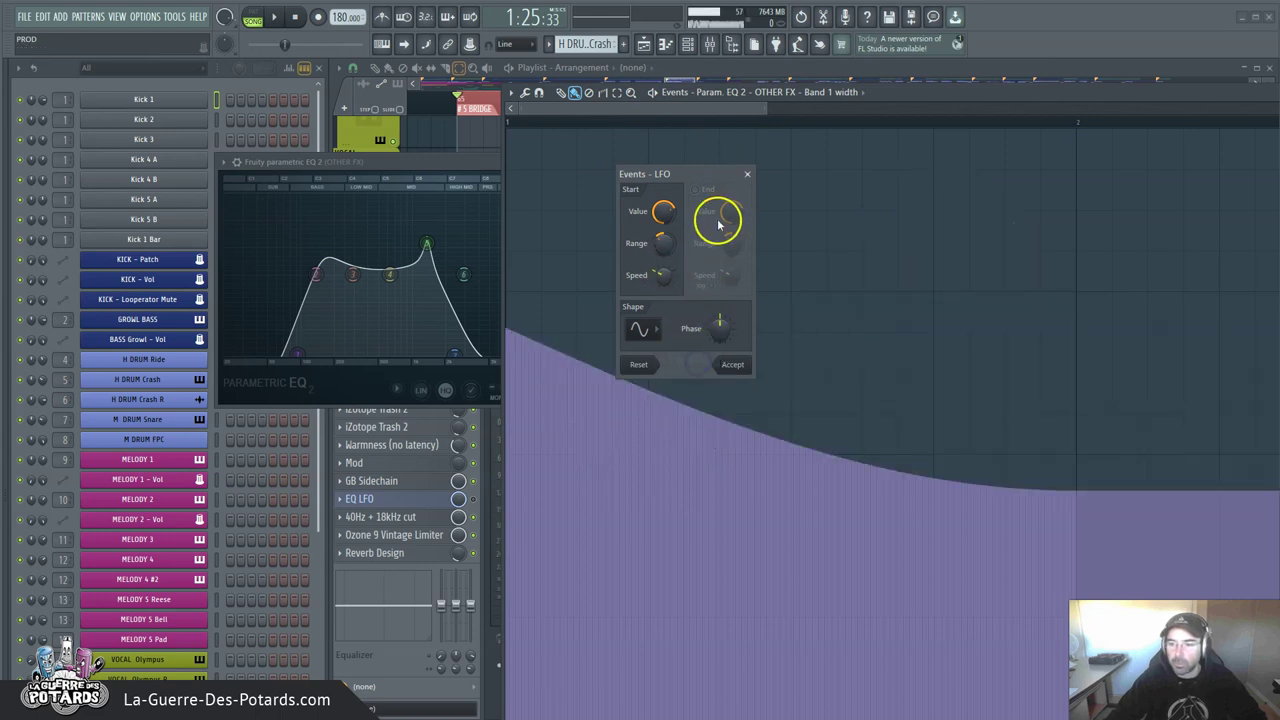
left_click_drag(660, 250, 677, 329)
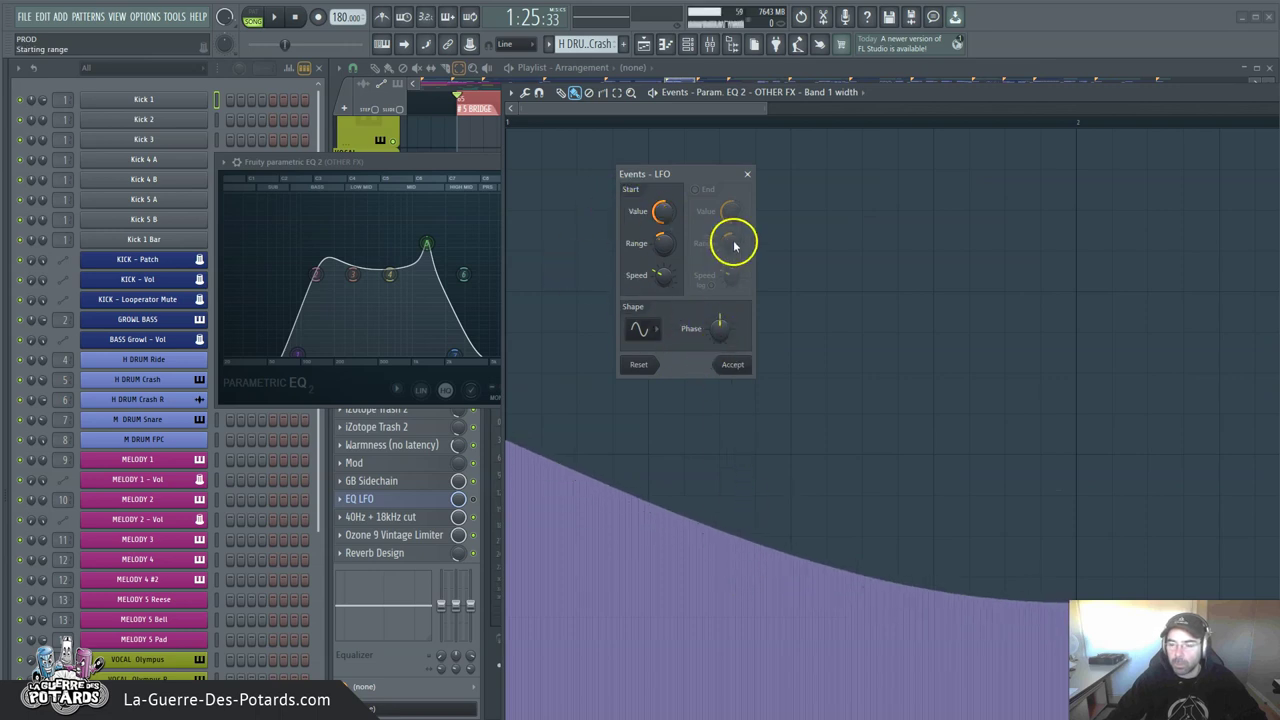
left_click(743, 362)
Play the bridge to check the band 1 width automation in the EQ, and stop playback.
left_click(465, 160)
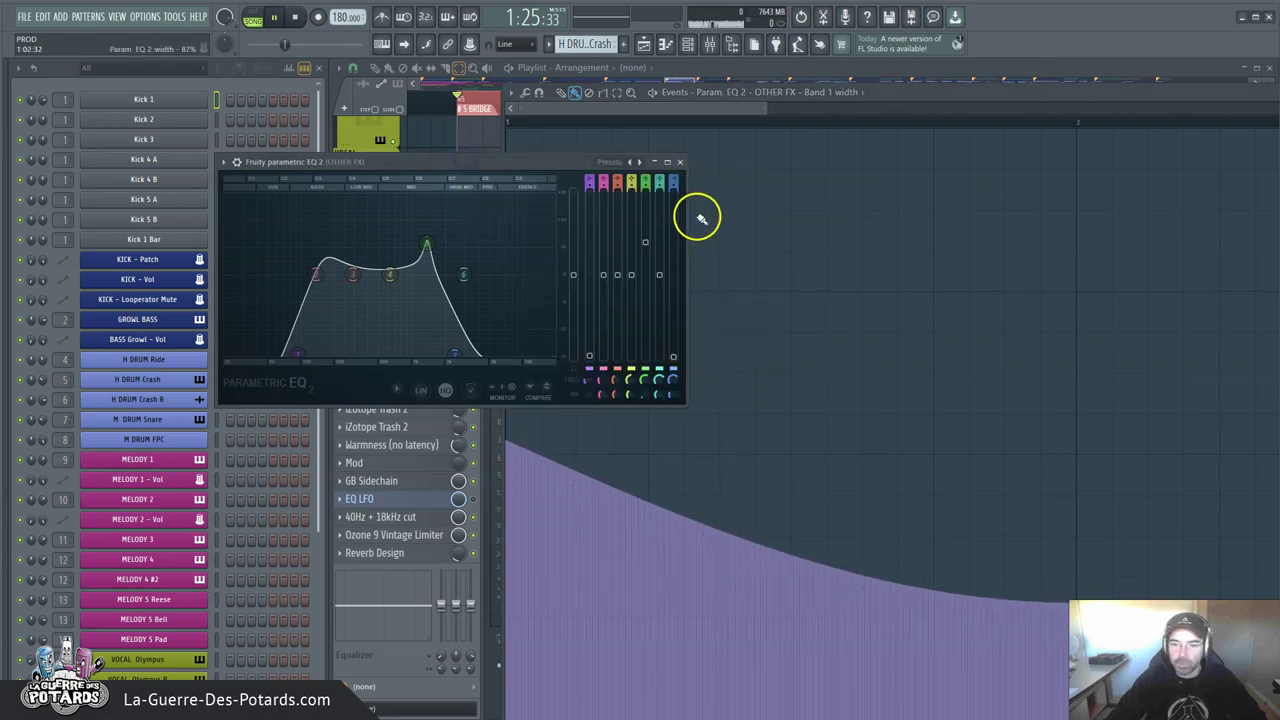
key("space")
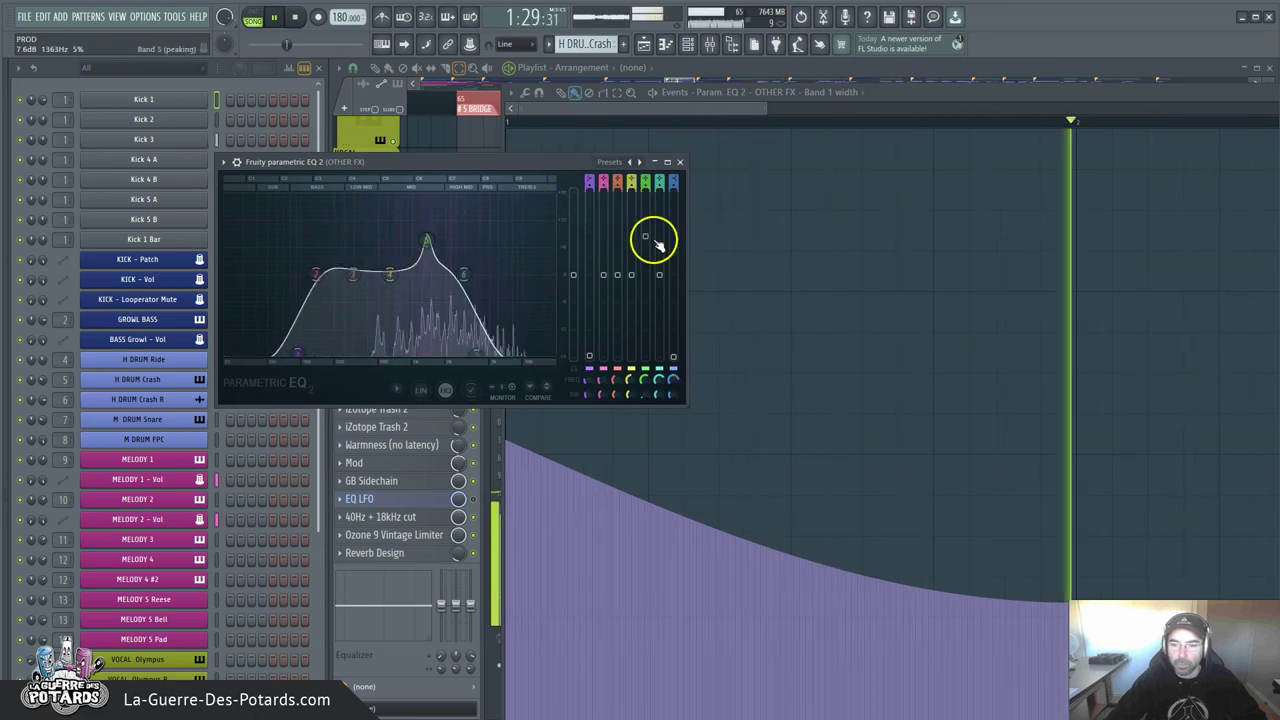
key("space")
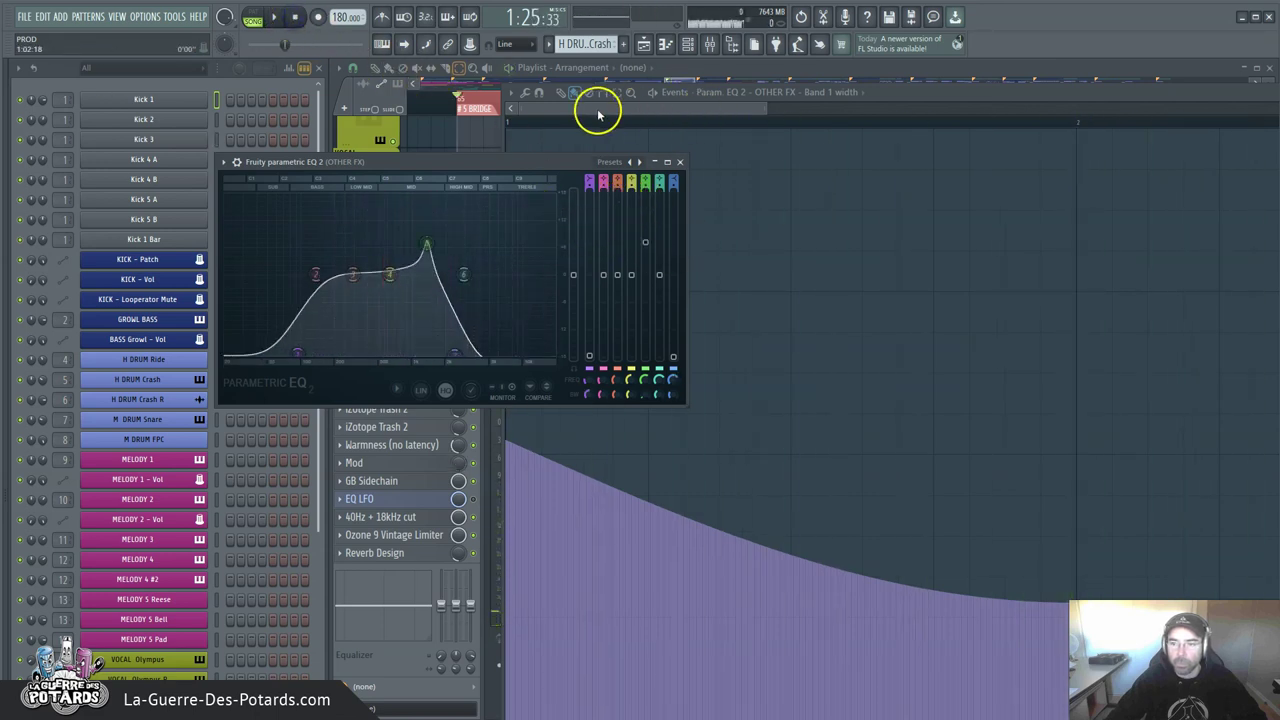
Bring back the mixer, reopen Fruity Parametric EQ 2 on OTHER FX and reopen the band 1 width events.
left_click(514, 94)
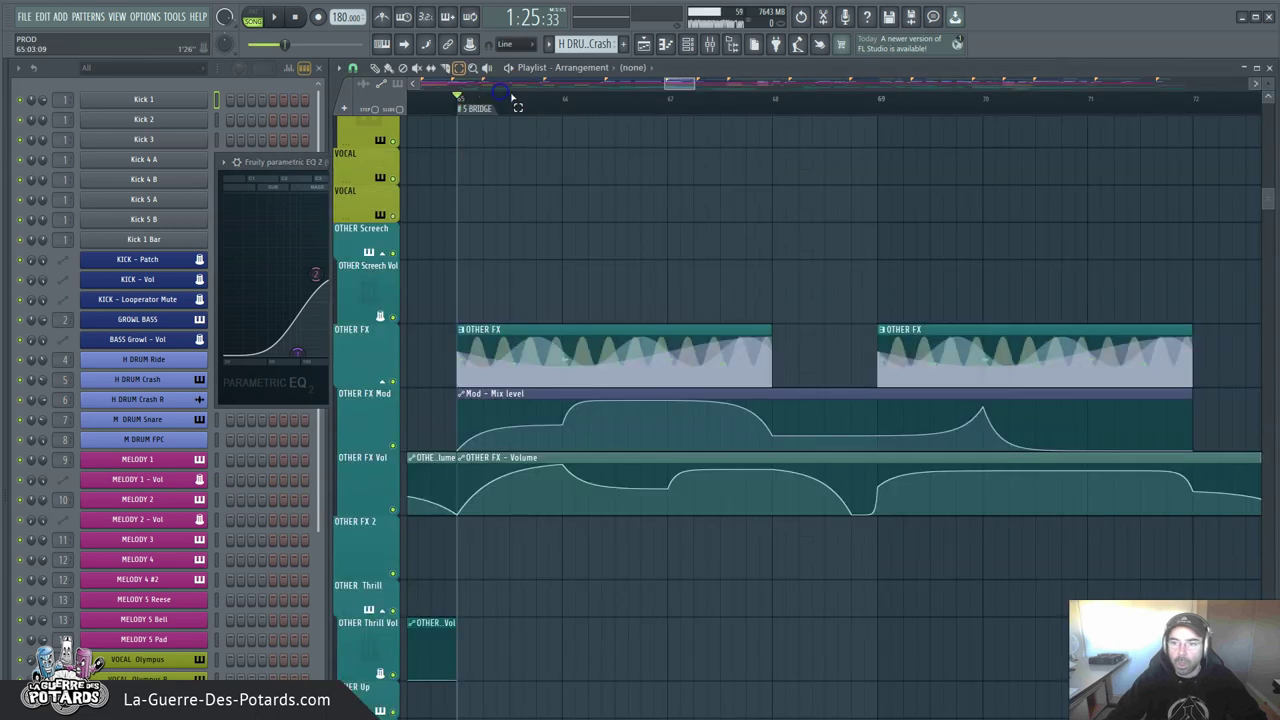
left_click(274, 151)
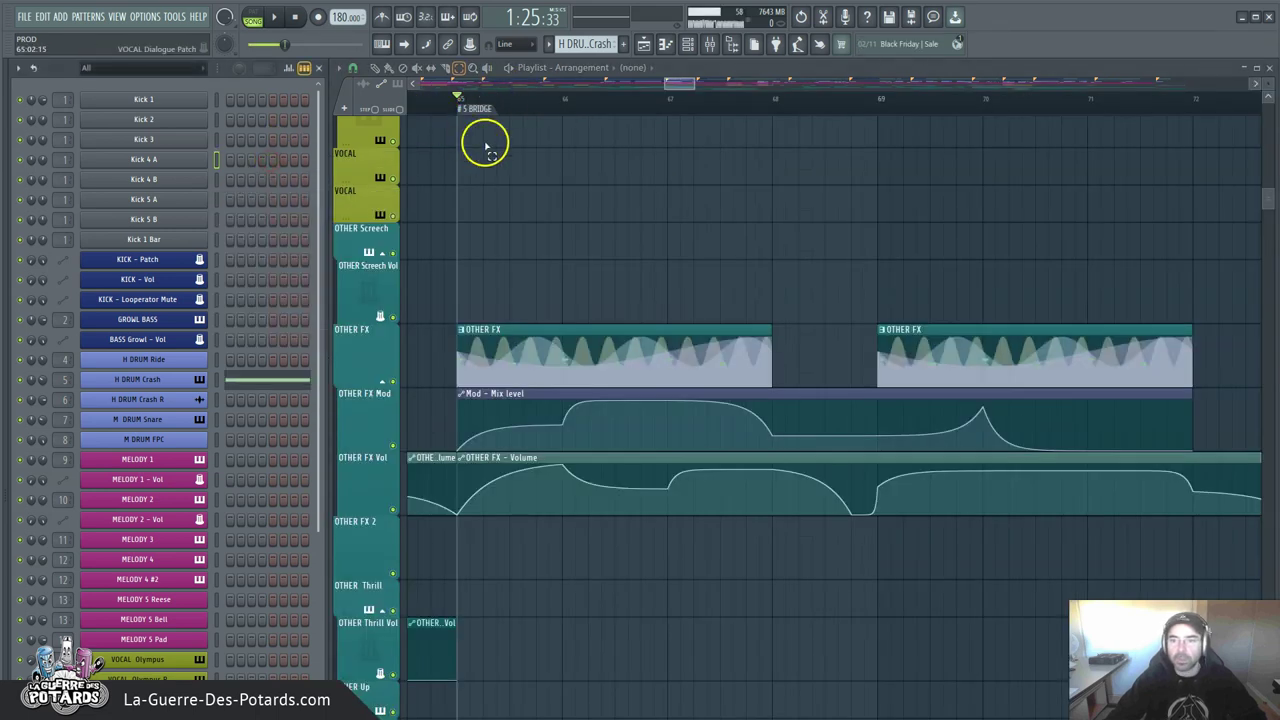
key("F9")
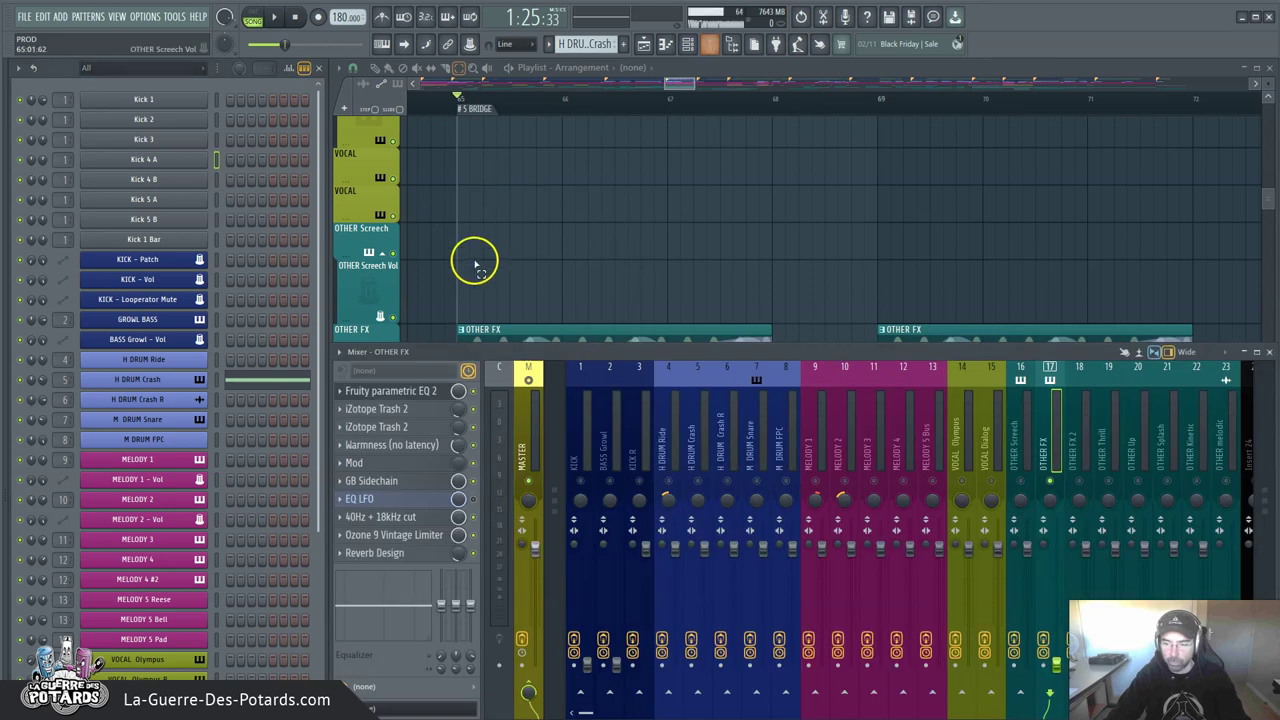
left_click(402, 390)
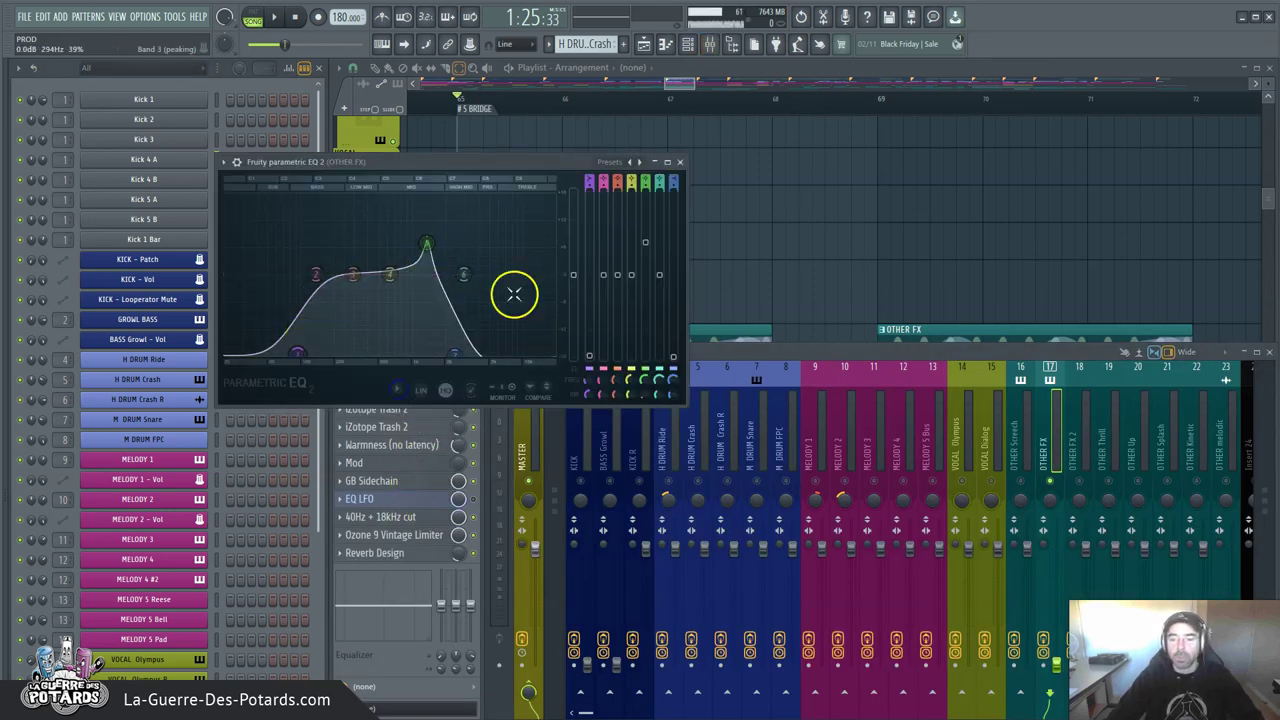
right_click(594, 394)
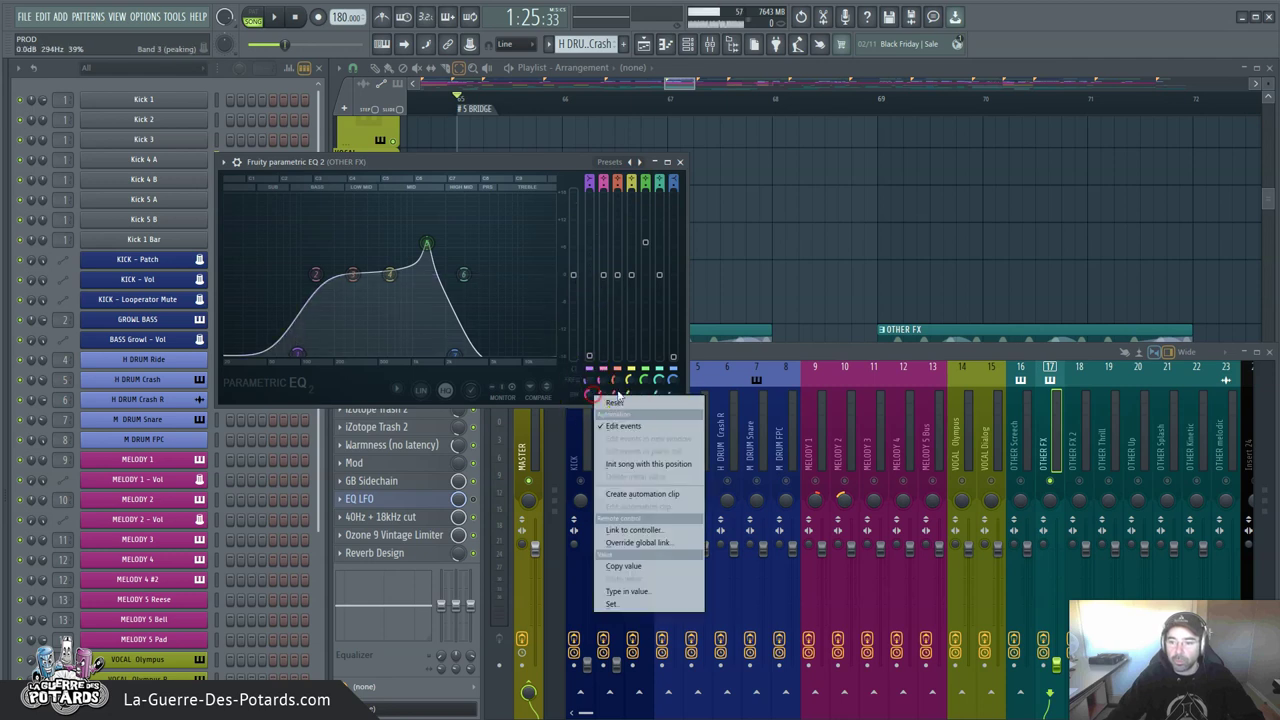
left_click(629, 428)
right_click(591, 391)
left_click(620, 424)
Regenerate the band 1 width LFO with its start speed set to 8 steps and accept it.
left_click(512, 92)
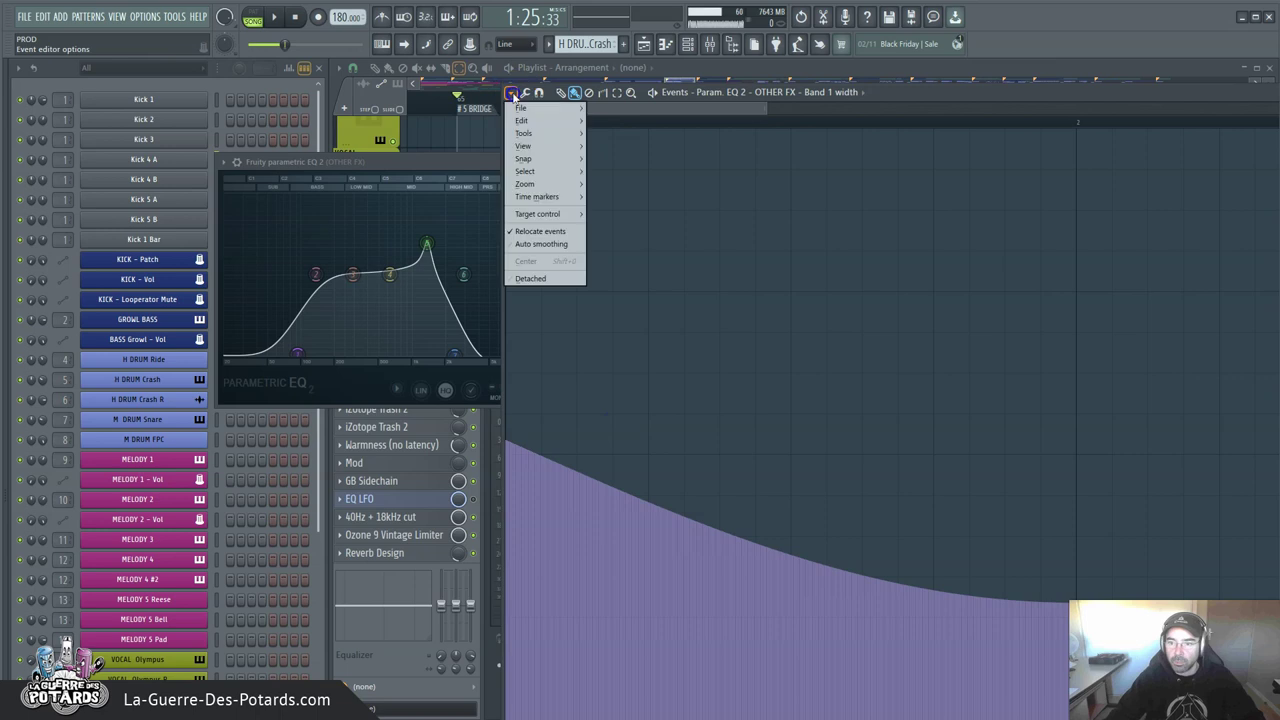
mouse_move(525, 126)
left_click(612, 146)
left_click_drag(166, 160, 781, 208)
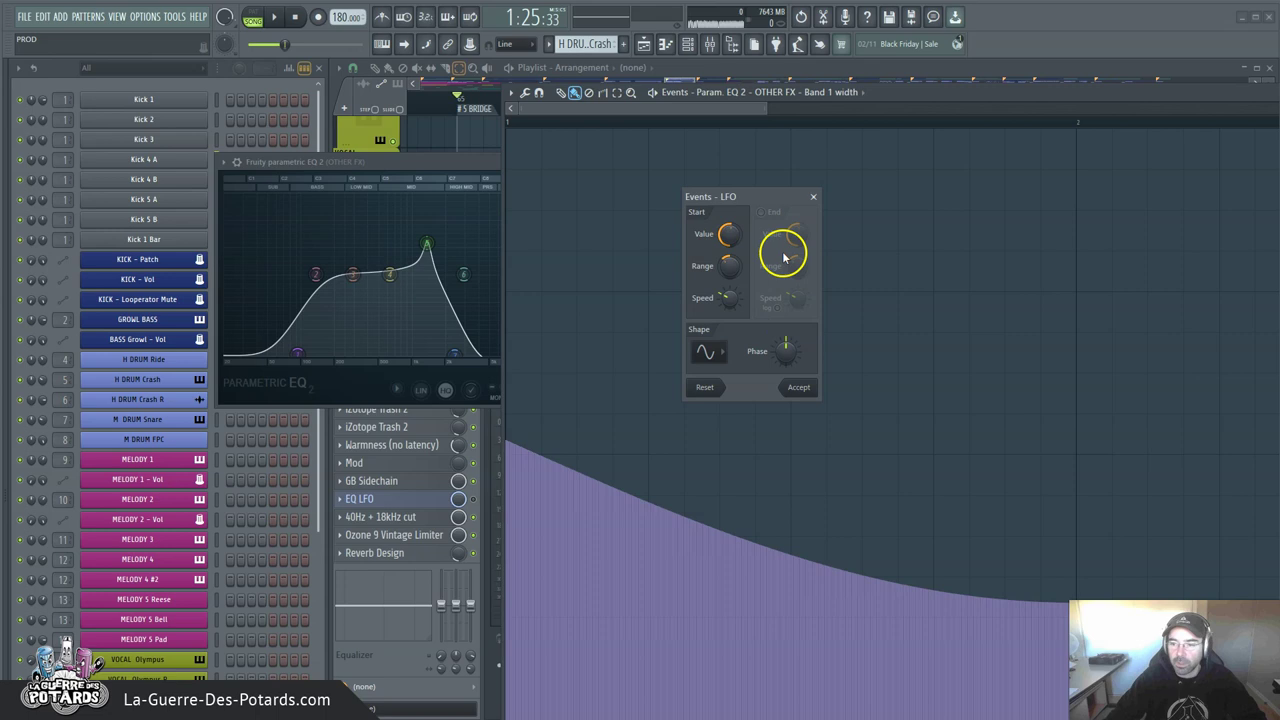
left_click(765, 201)
left_click_drag(765, 201, 736, 191)
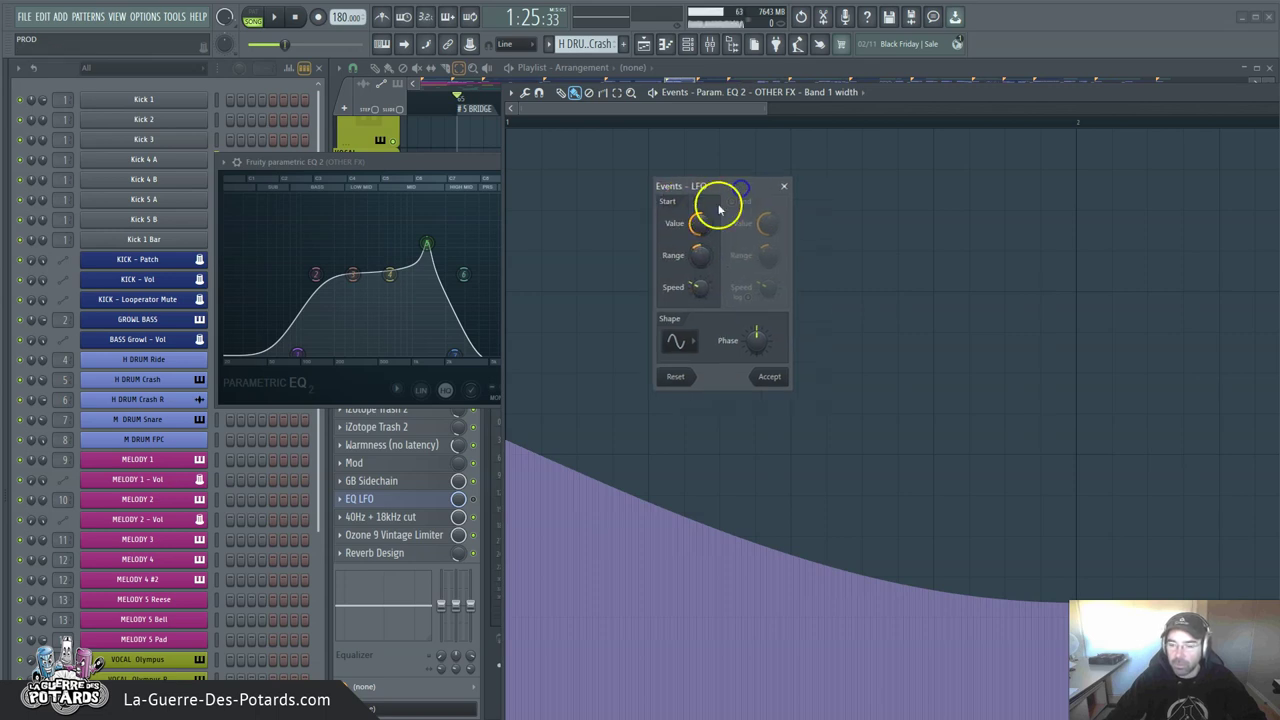
left_click(702, 290)
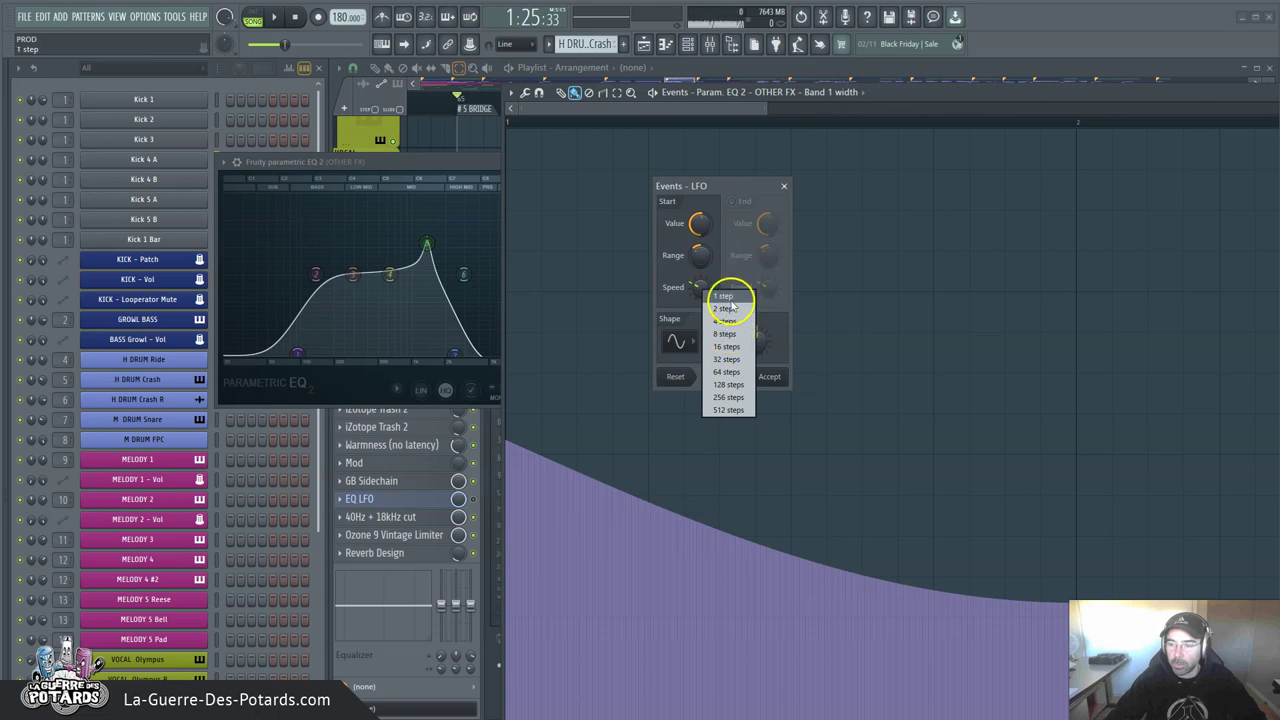
left_click(728, 333)
left_click(770, 378)
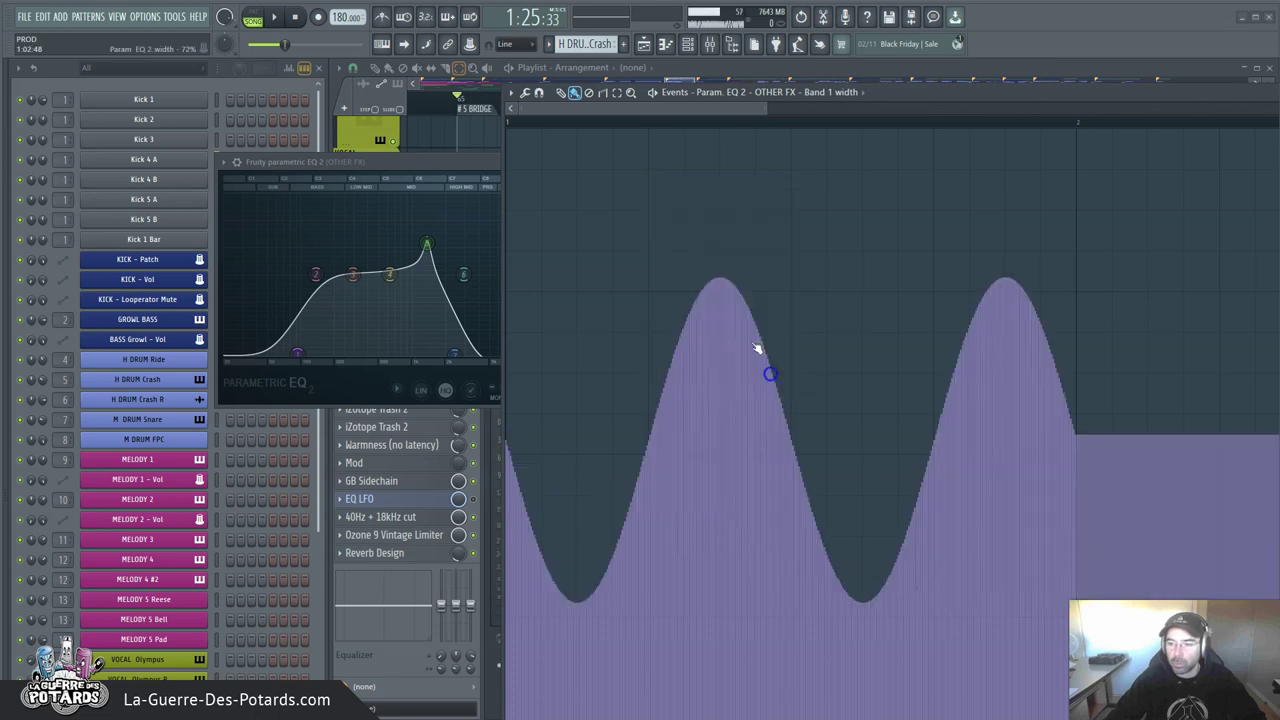
Play the bridge with the EQ in front to check the faster band 1 width movement, and stop playback.
left_click(451, 163)
key("space")
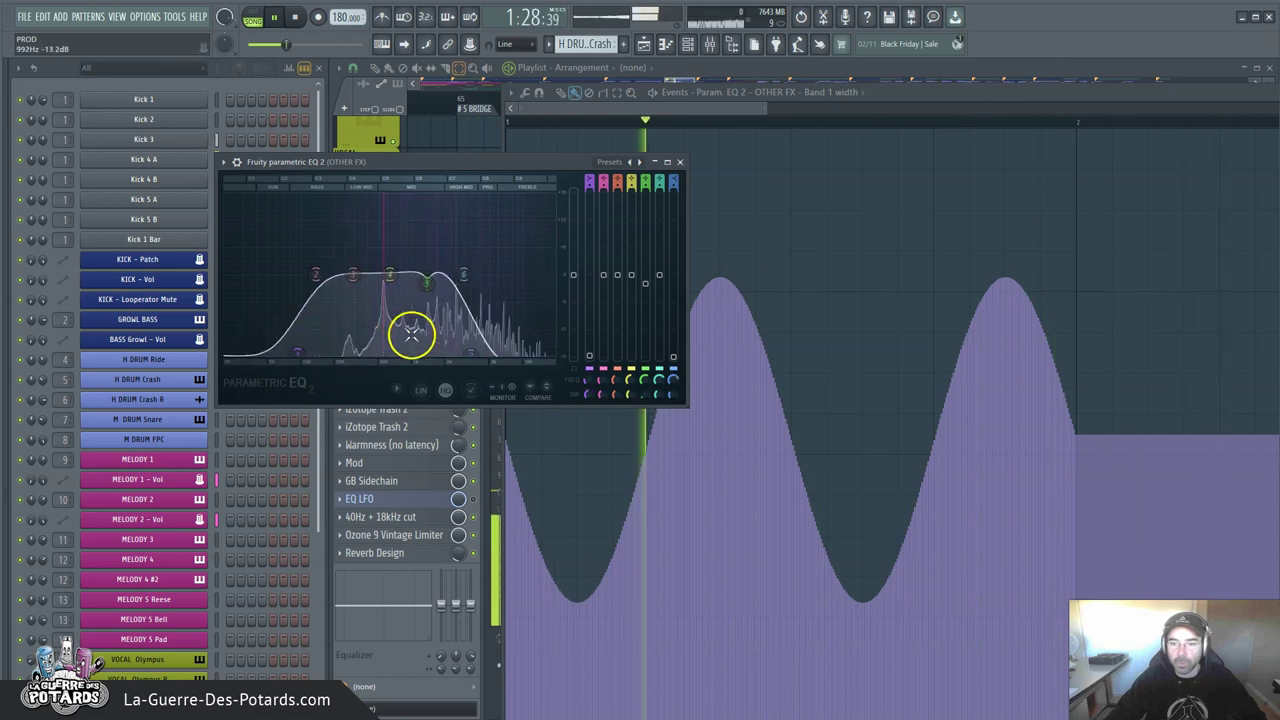
left_click(296, 22)
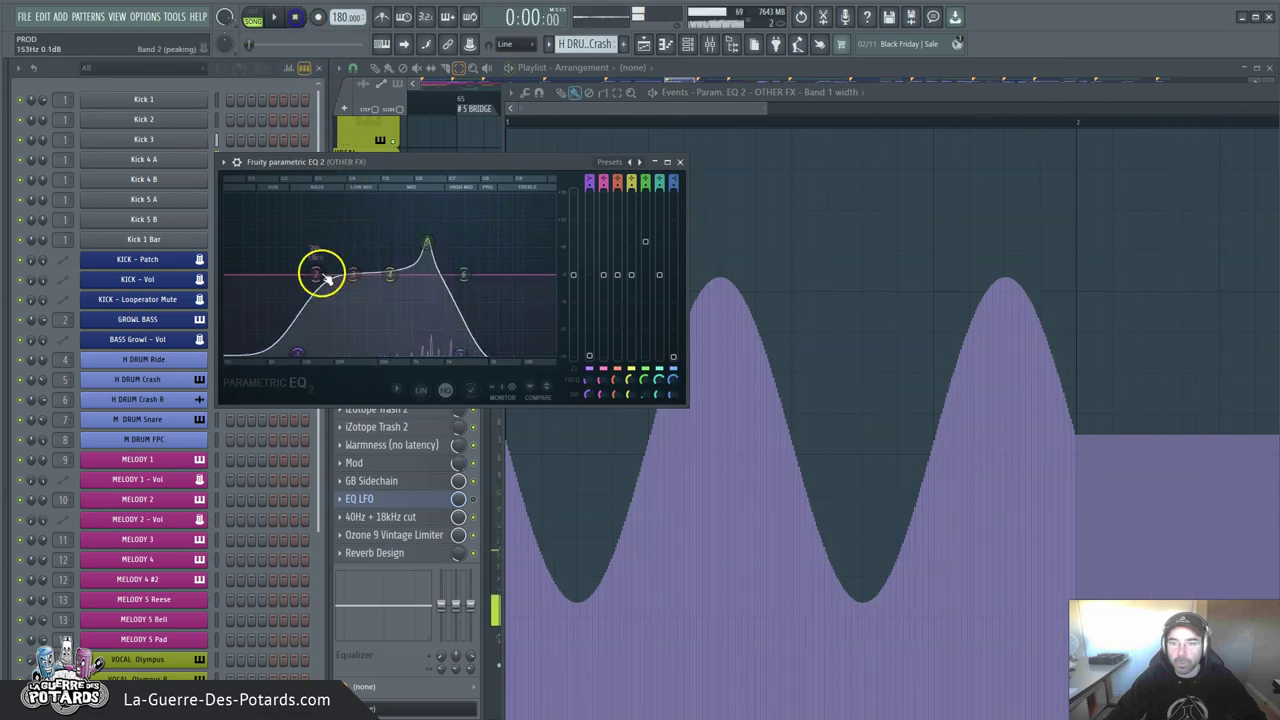
Raise the level of EQ band 5 almost to the maximum and narrow its peak to a thin spike.
left_click_drag(282, 348, 277, 314)
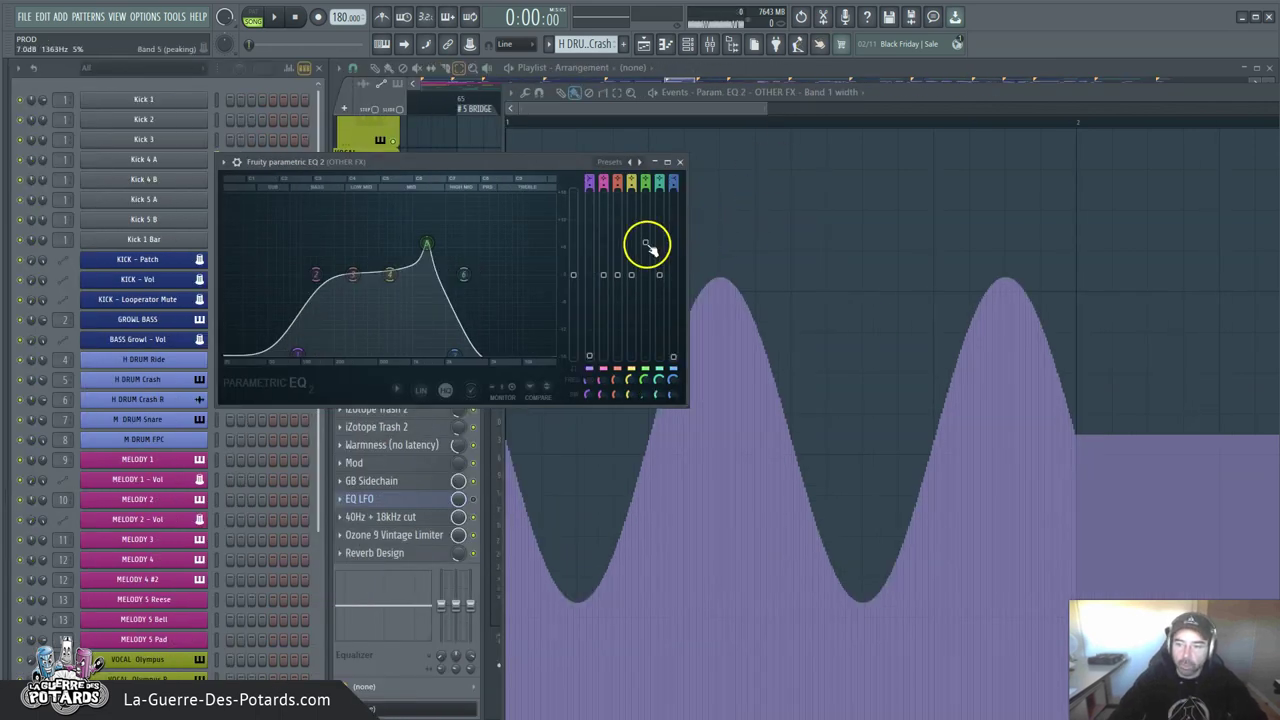
left_click_drag(646, 244, 646, 200)
scroll(426, 200, "down", 3)
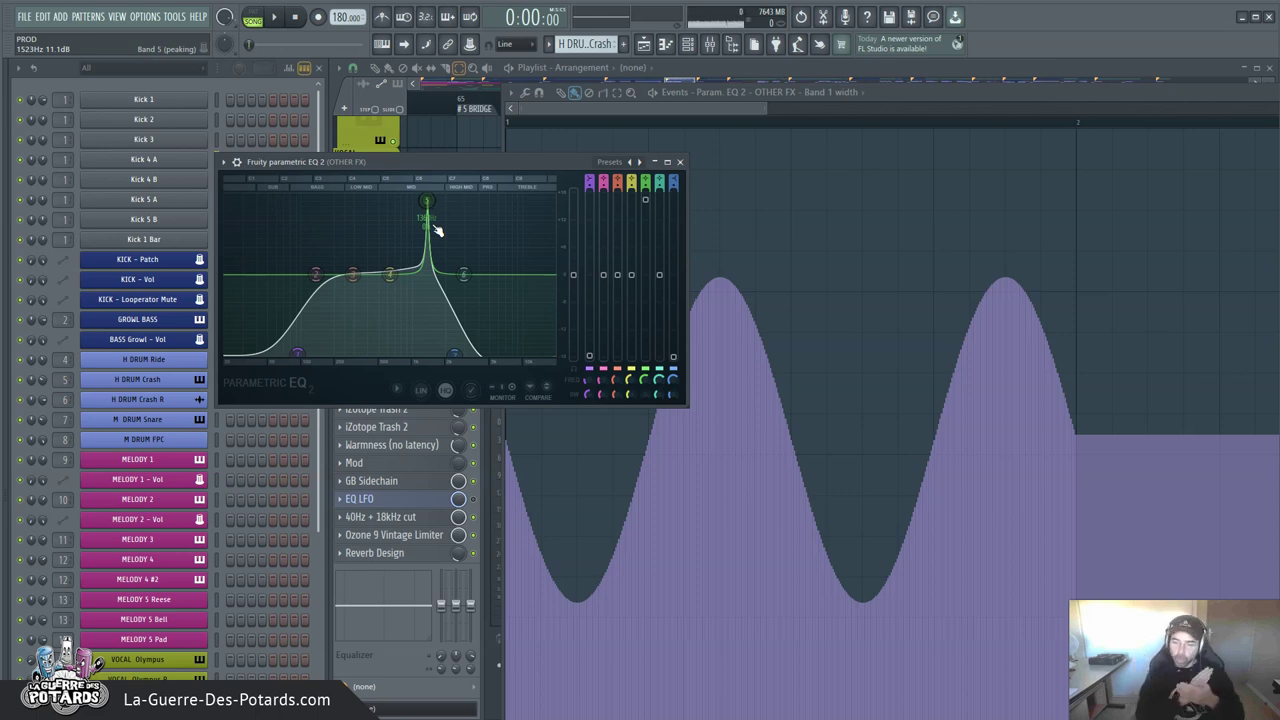
Raise the EQ's main level slightly and move band 7 to a higher frequency to open up the treble.
left_click(273, 225)
left_click_drag(572, 274, 508, 213)
left_click_drag(455, 352, 977, 277)
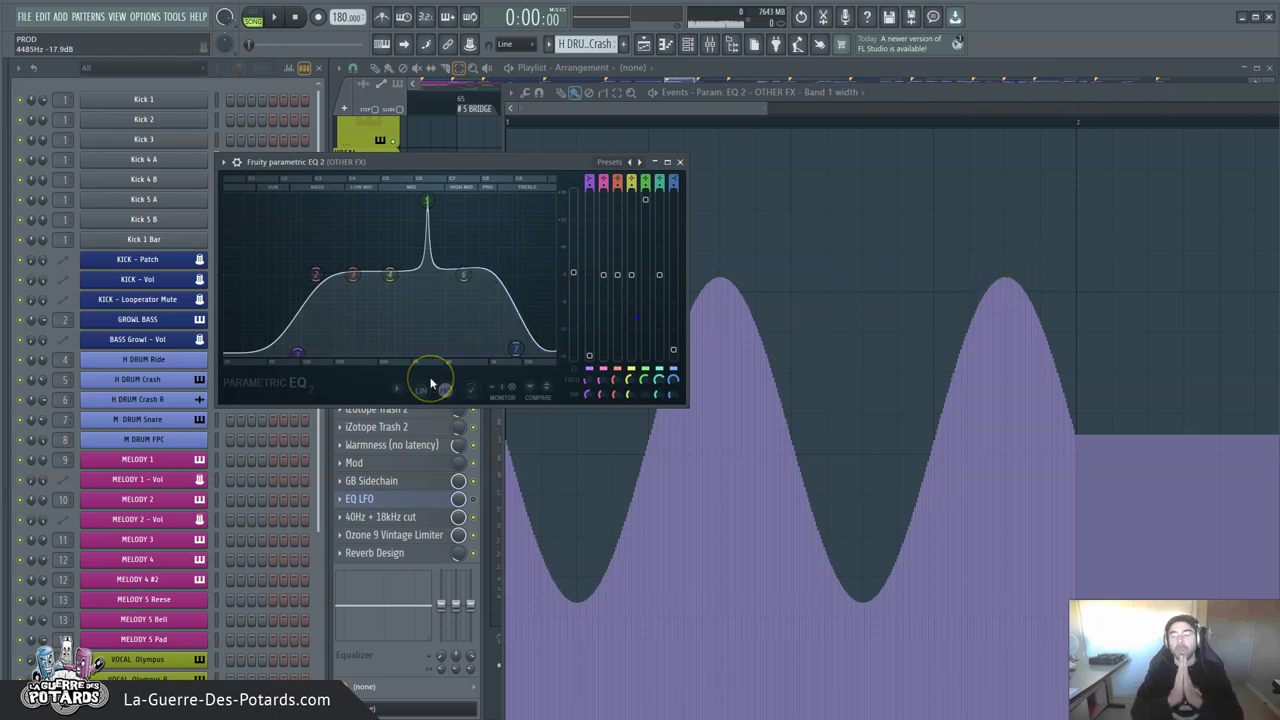